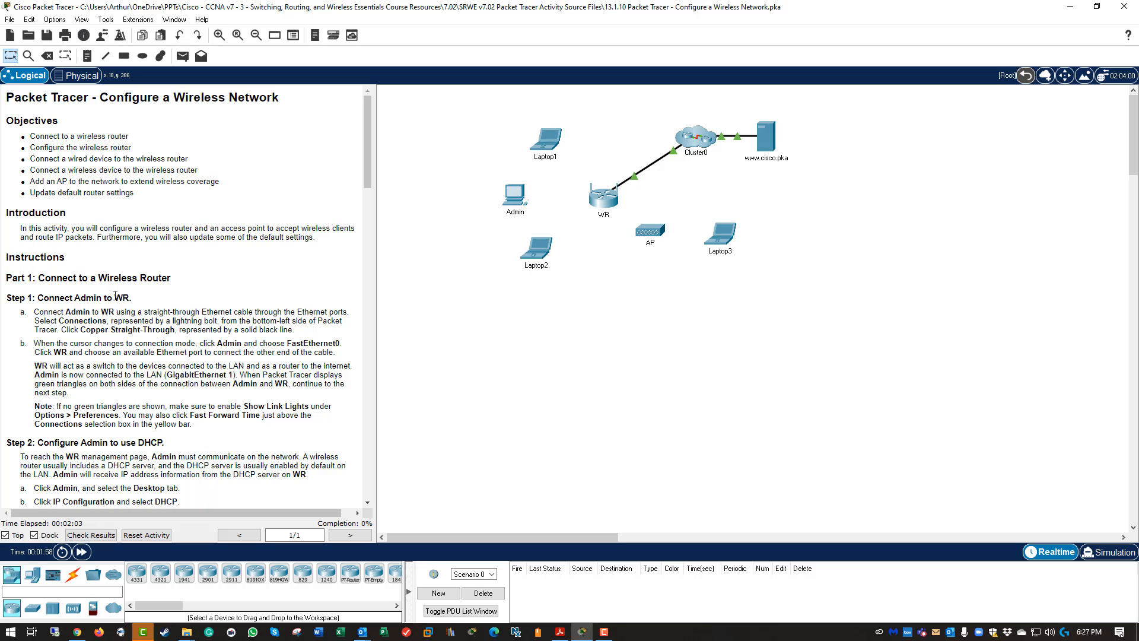
Get ready to bring up the cable types for linking Admin to WR.
mouse_move(514, 204)
Cable Admin's FastEthernet0 to WR's GigabitEthernet 1 with copper straight-through.
left_click(73, 575)
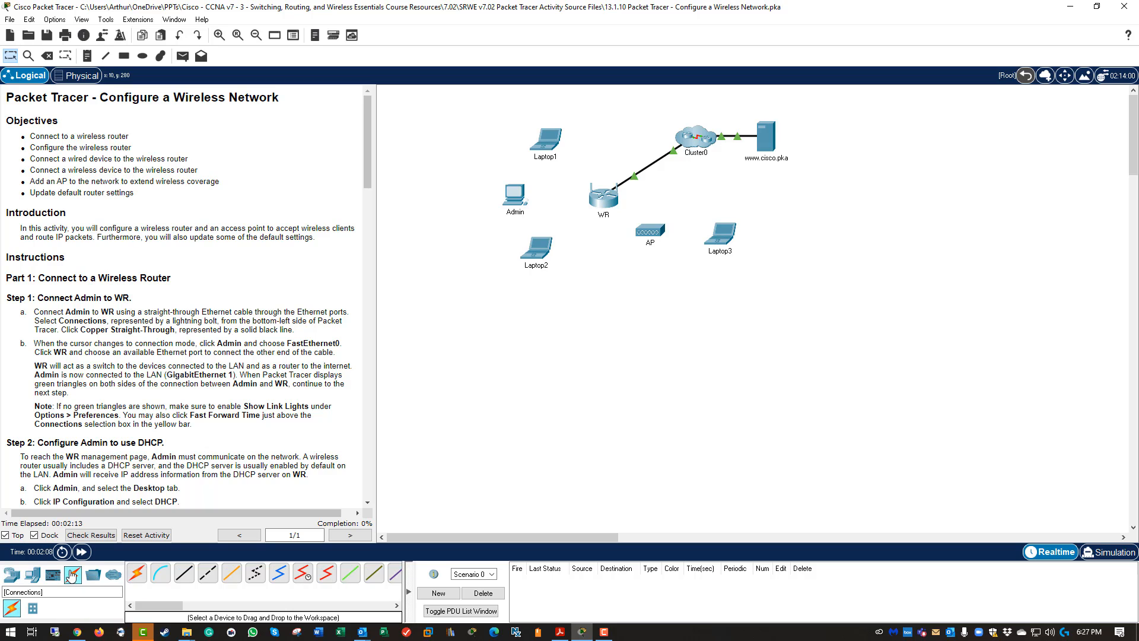
left_click(184, 573)
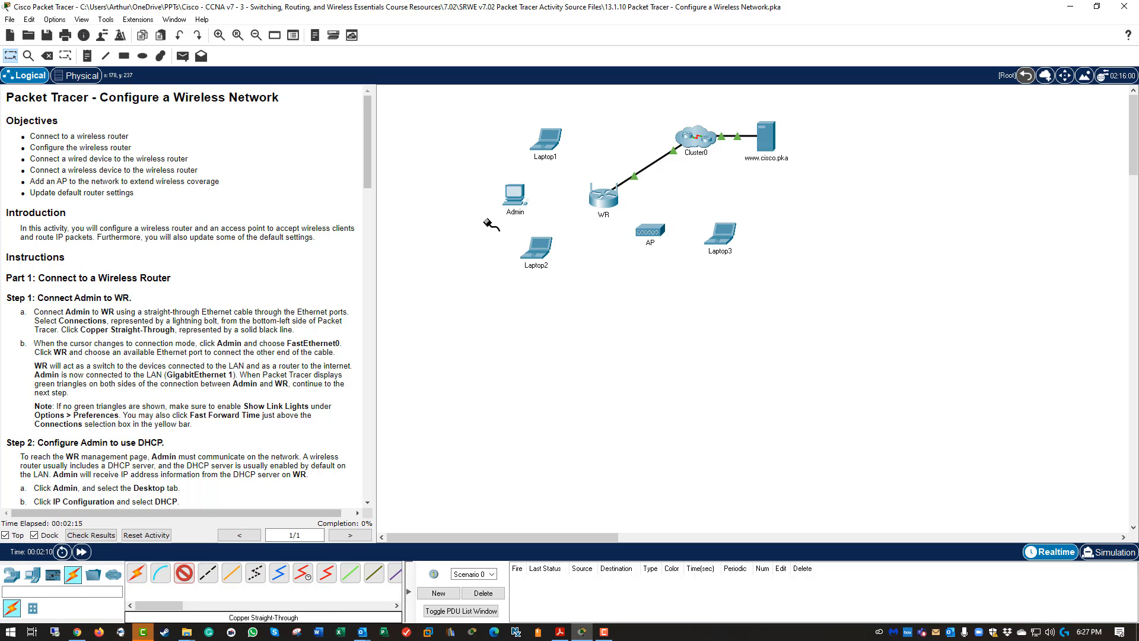
left_click(514, 199)
left_click(549, 236)
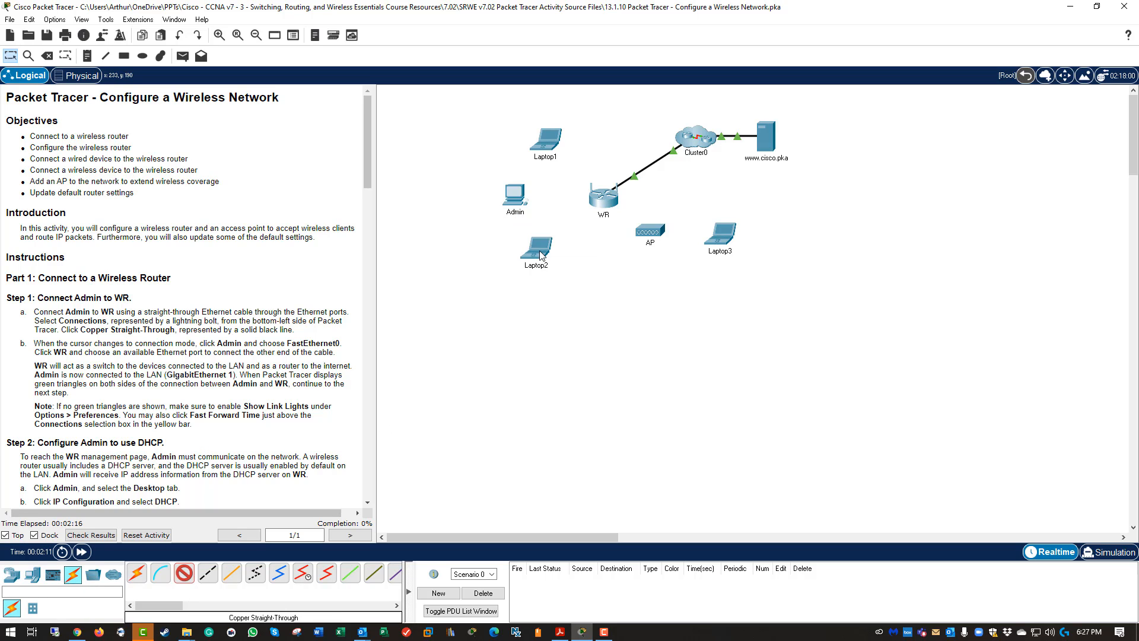
left_click(602, 202)
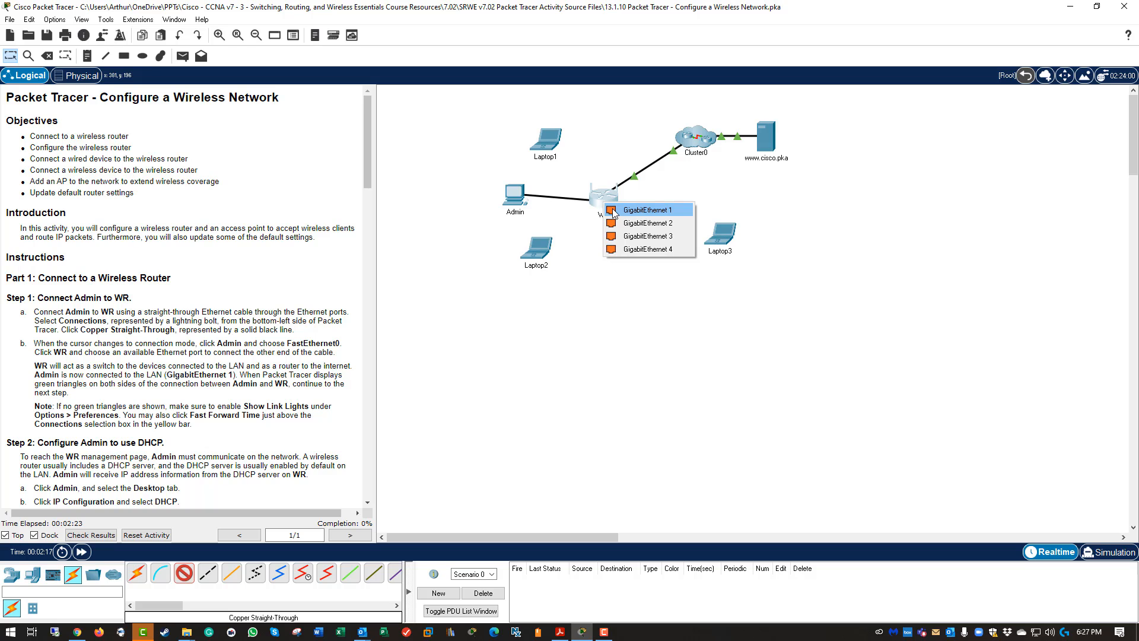
left_click(632, 210)
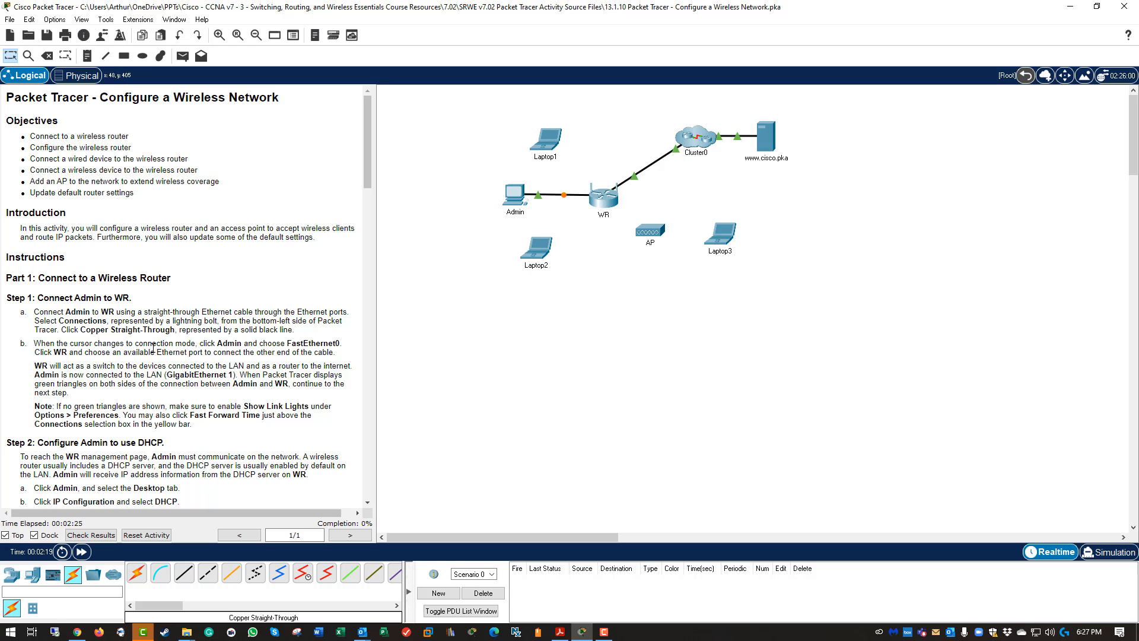
Highlight instruction lines on step b, WR acting as a switch, and Admin joining the LAN.
left_click_drag(153, 349, 328, 351)
left_click(78, 392)
left_click_drag(52, 366, 283, 366)
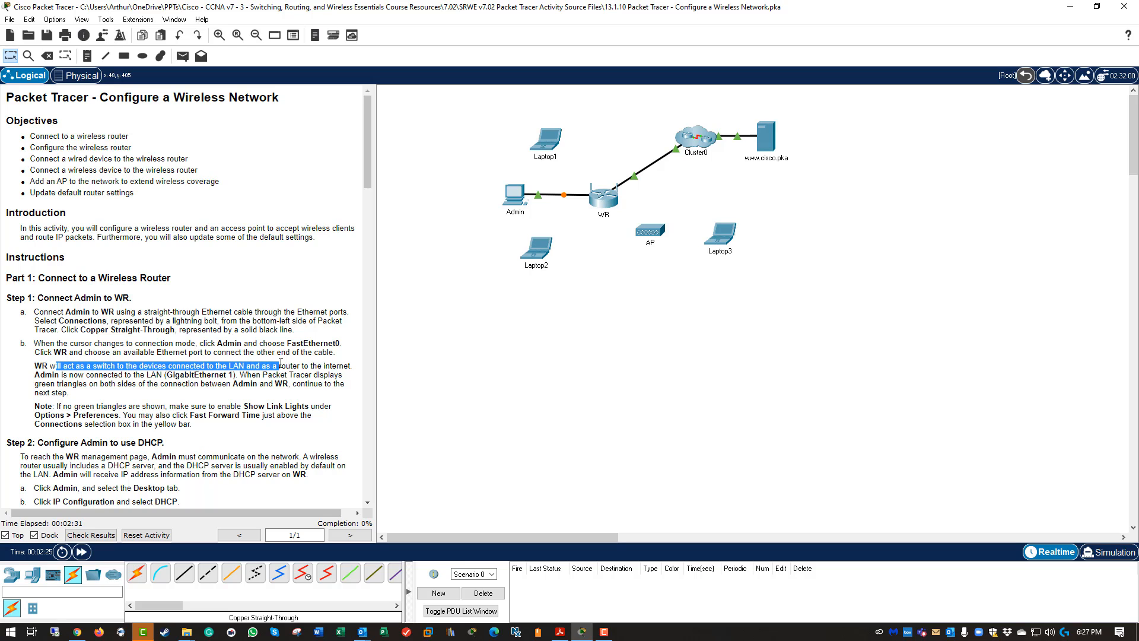
left_click(83, 380)
left_click_drag(40, 374, 316, 373)
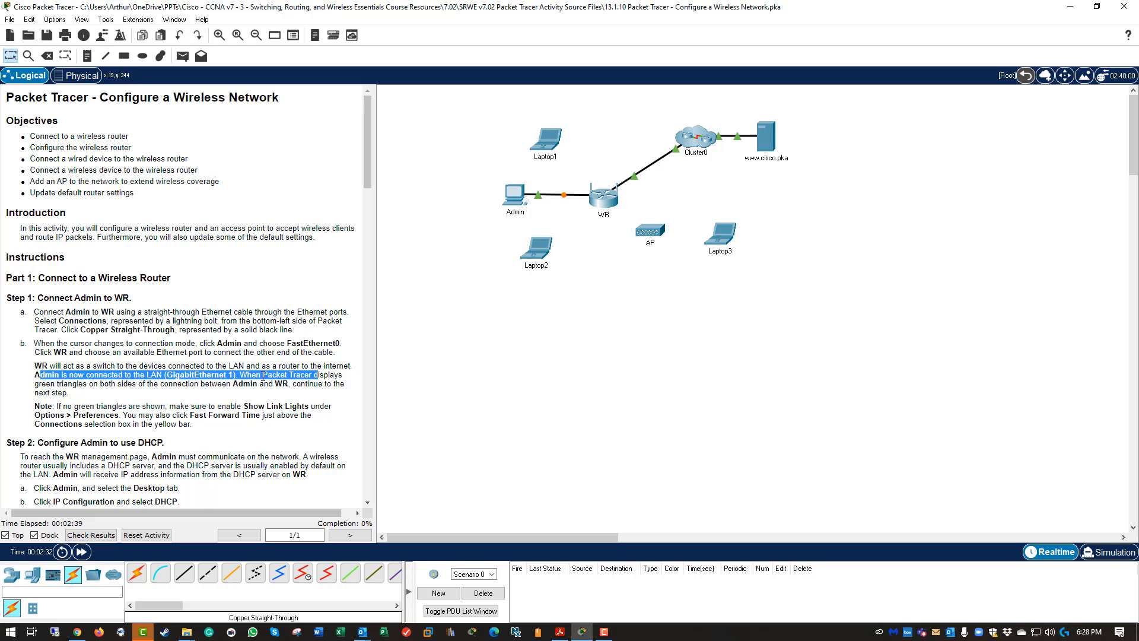
left_click(100, 397)
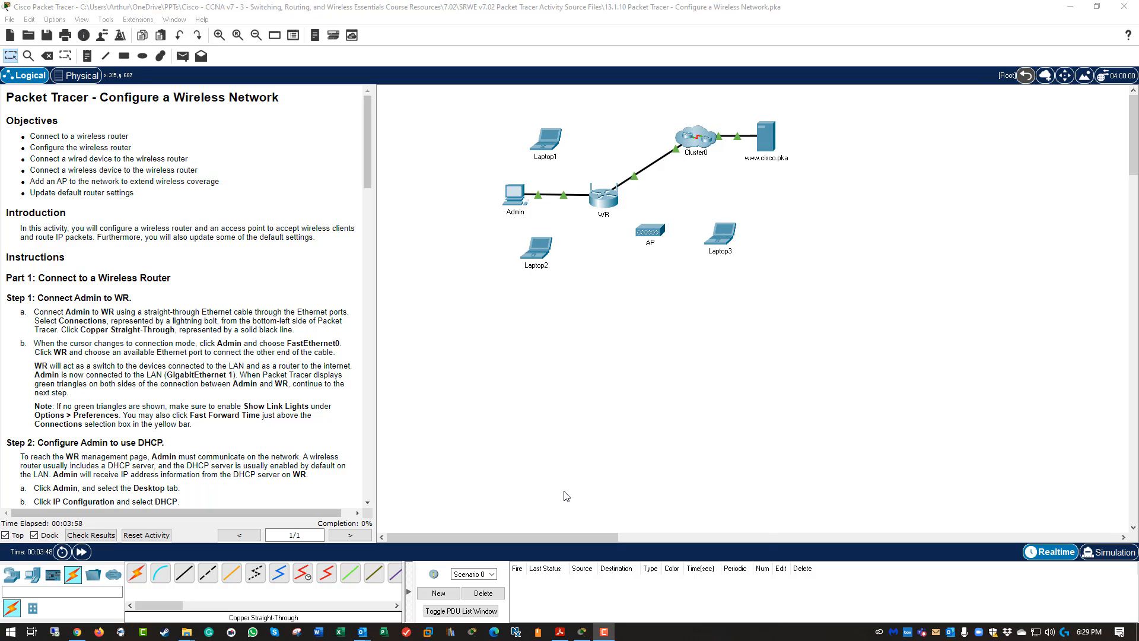
left_click(585, 465)
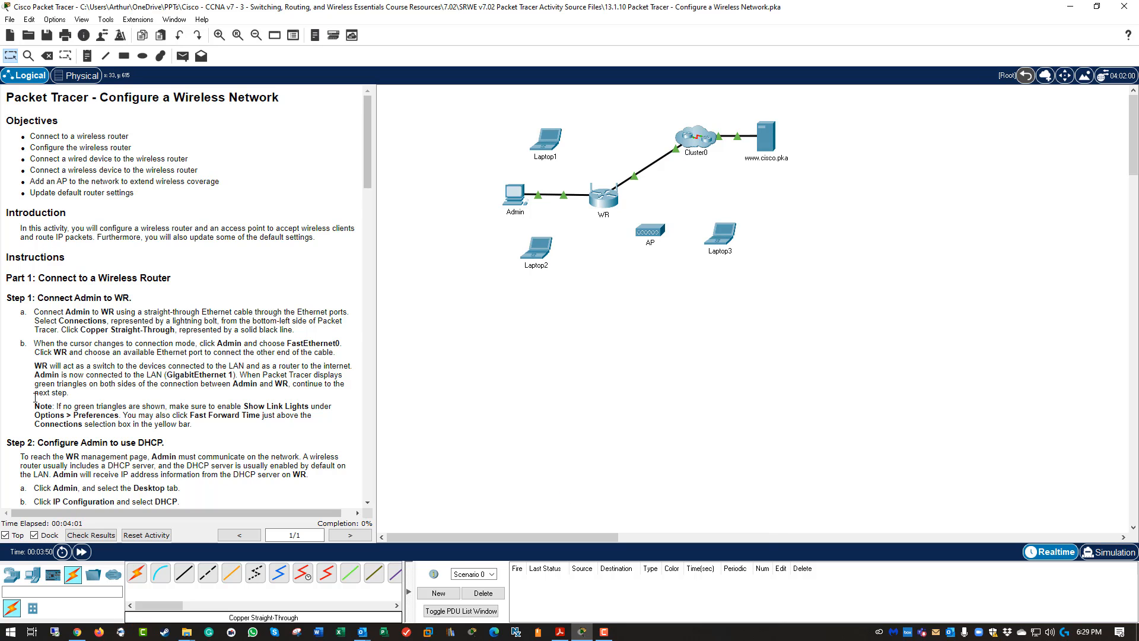
Switch Admin's IP configuration to DHCP, leasing 192.168.0.100 with gateway 192.168.0.1, then close it.
scroll(29, 403, "down", 4)
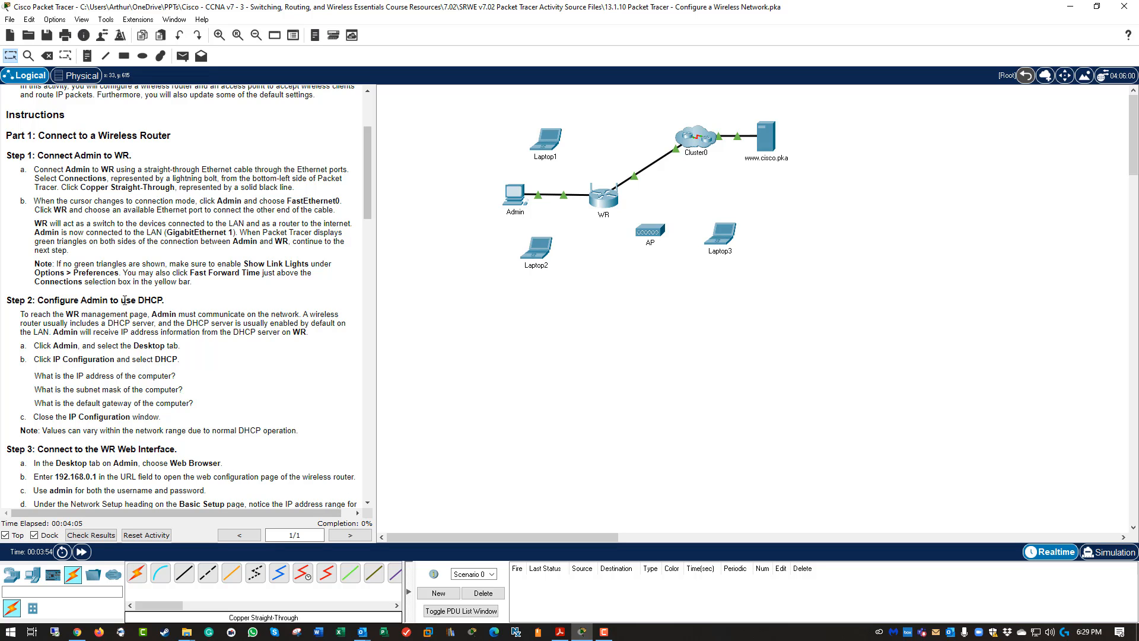
left_click(514, 193)
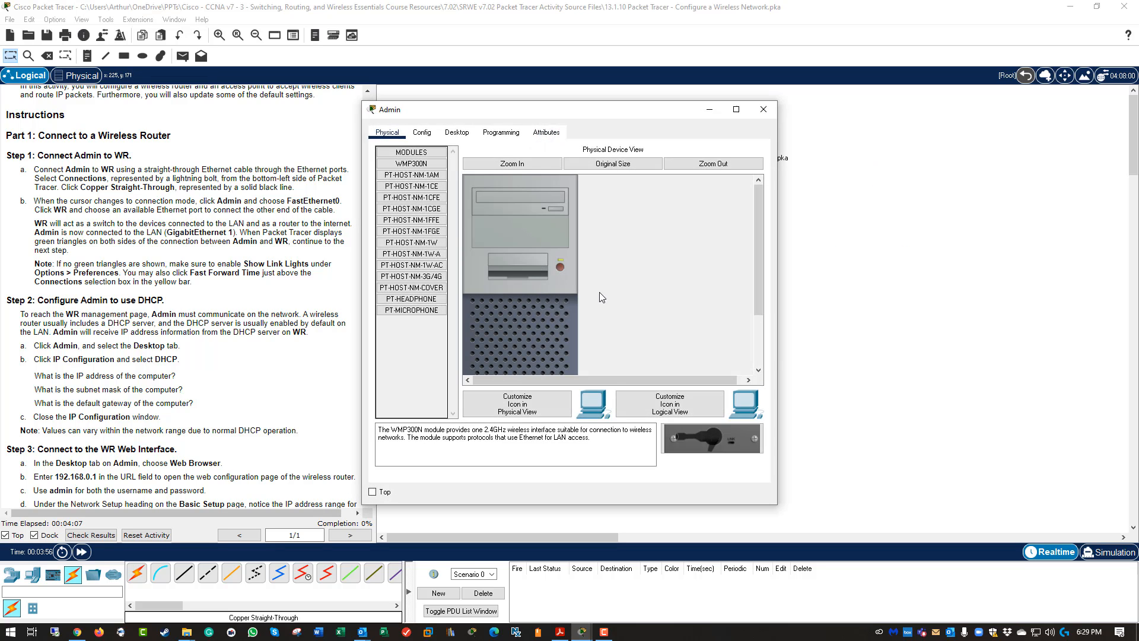
left_click(456, 133)
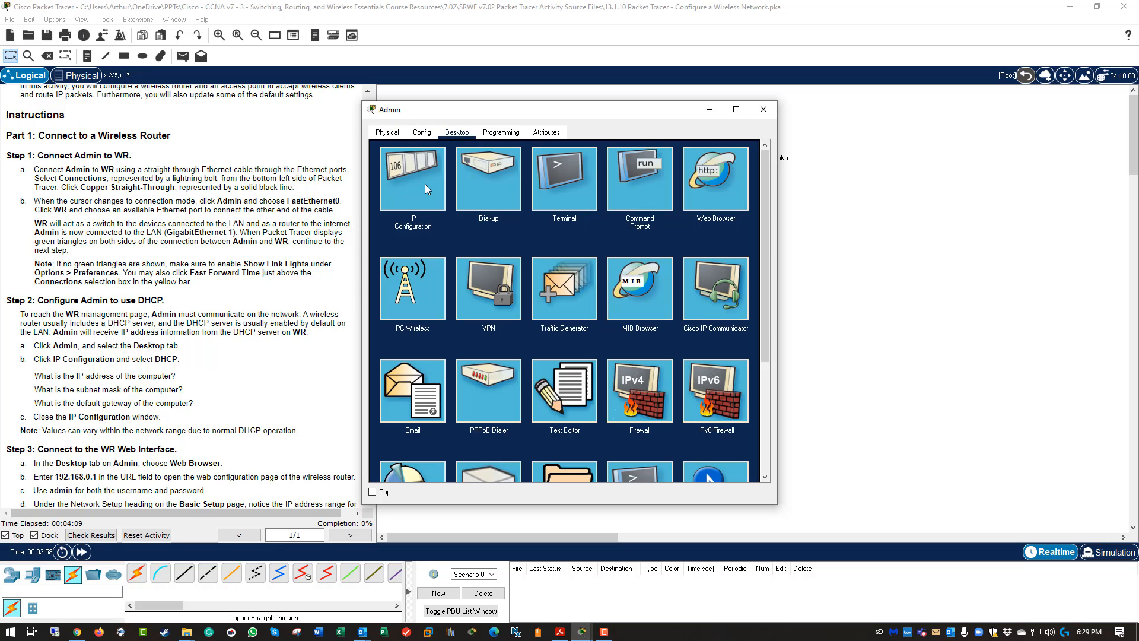
left_click(426, 189)
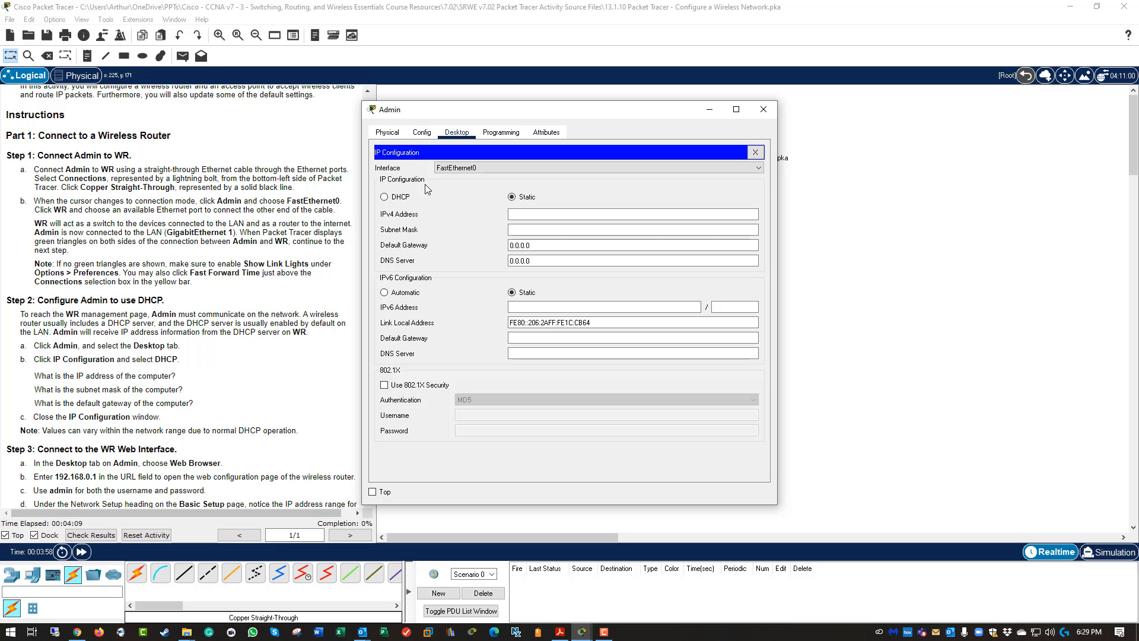
left_click(396, 200)
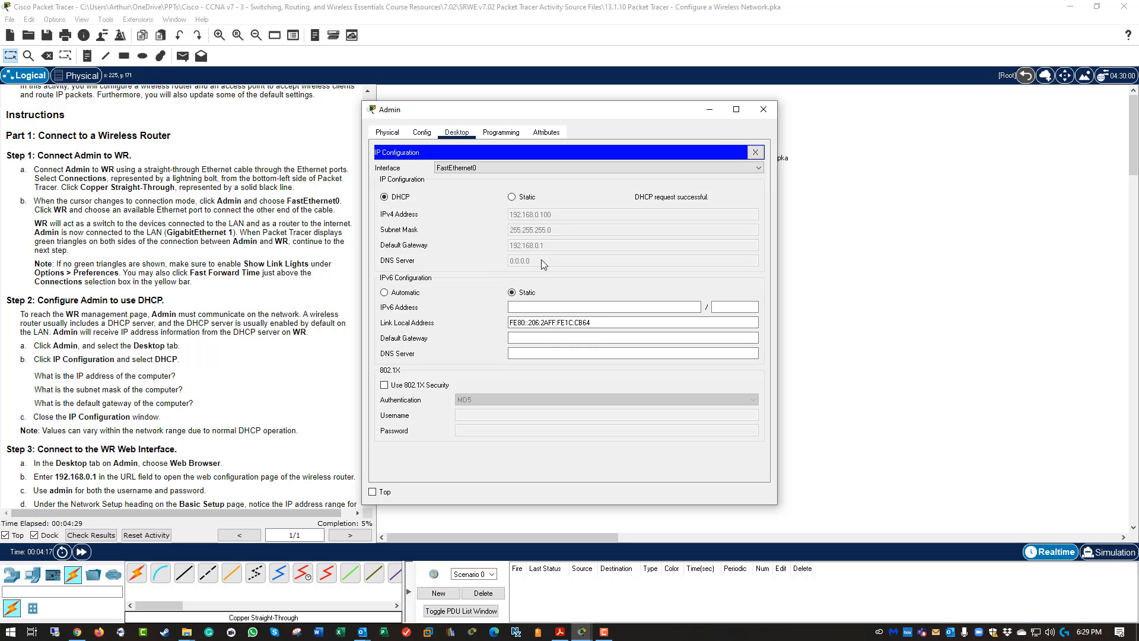
left_click(764, 109)
Open Admin's web browser and load WR's page at 192.168.0.1.
scroll(248, 361, "down", 6)
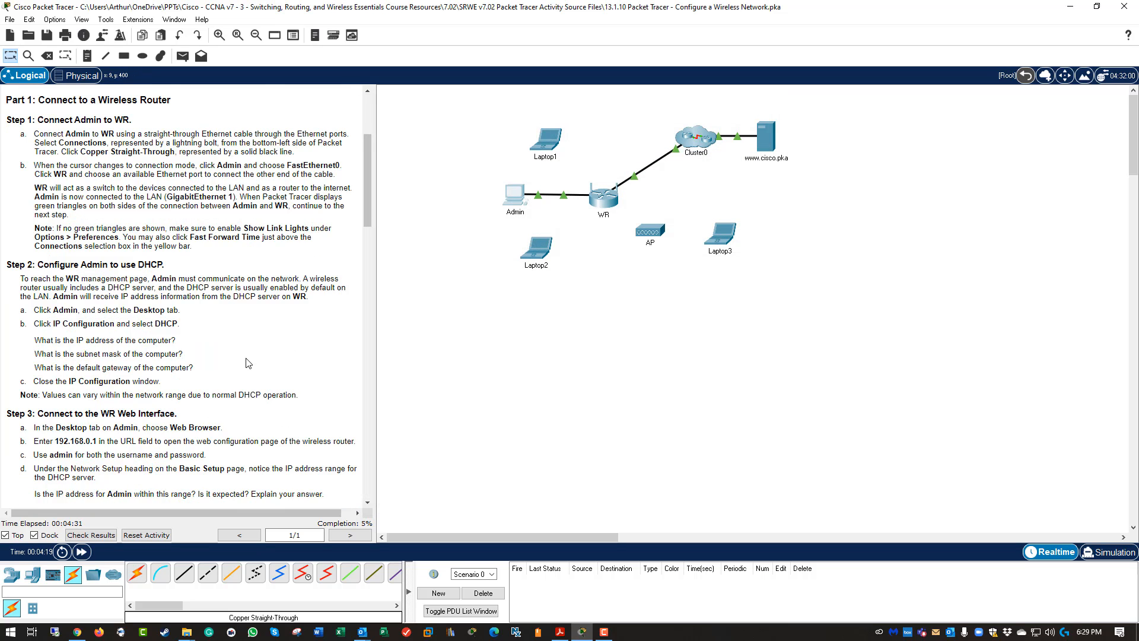
scroll(248, 362, "down", 3)
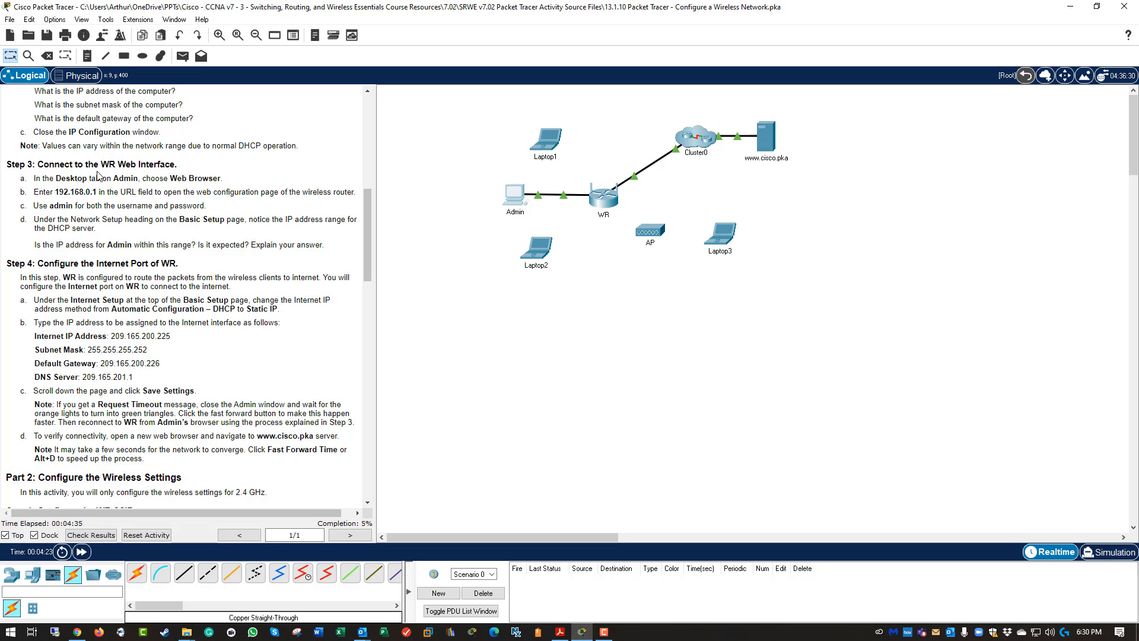
left_click(514, 194)
left_click(708, 186)
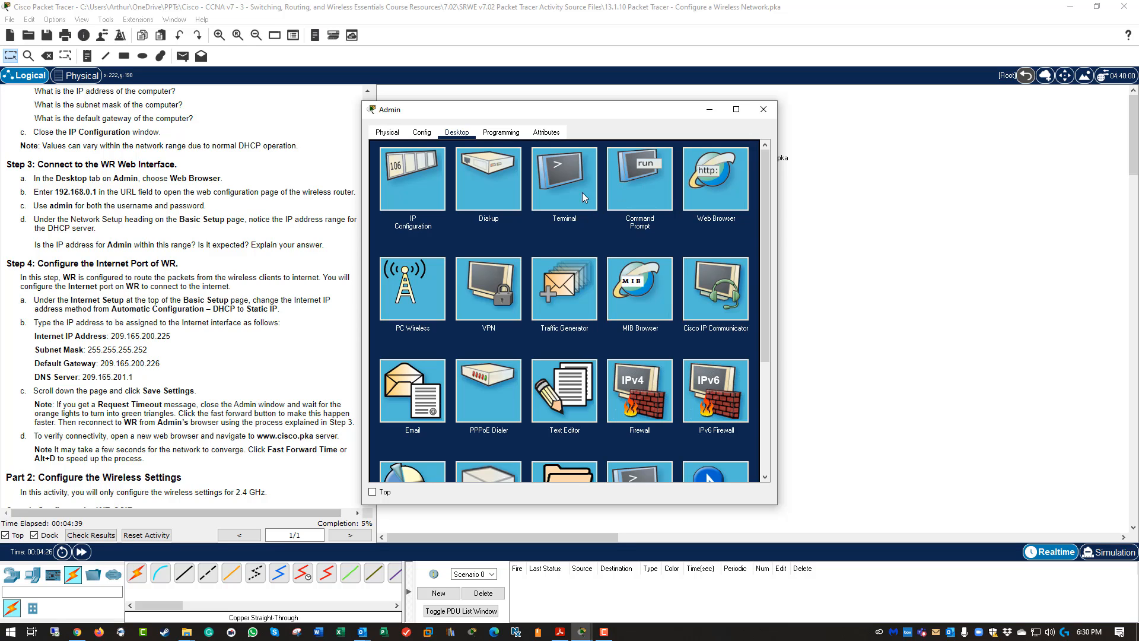
left_click(464, 165)
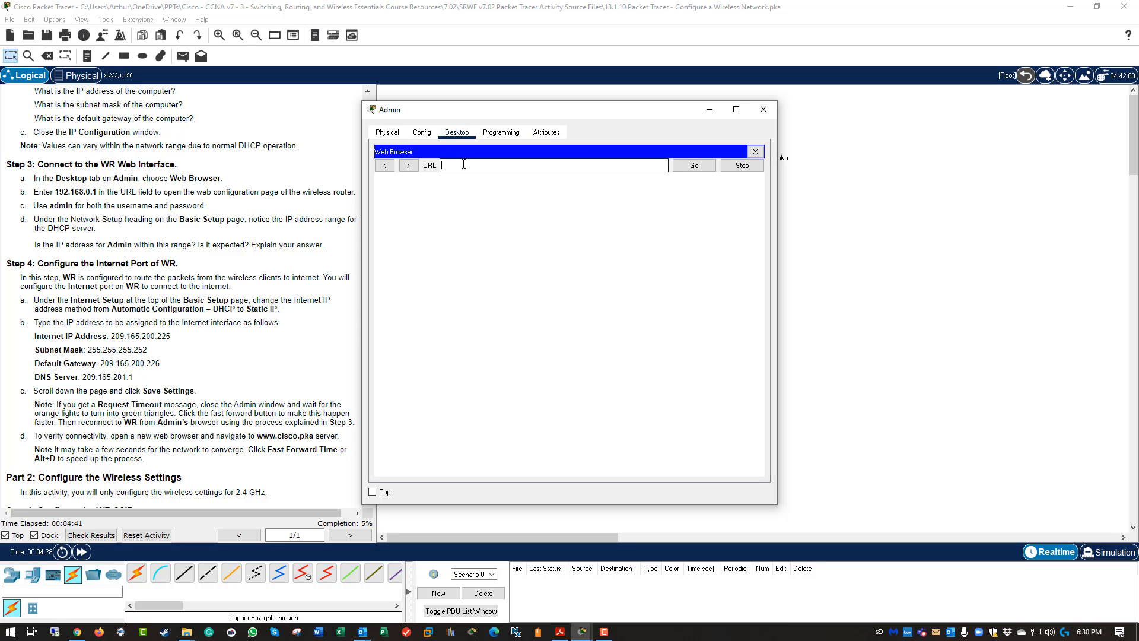
type("209.16")
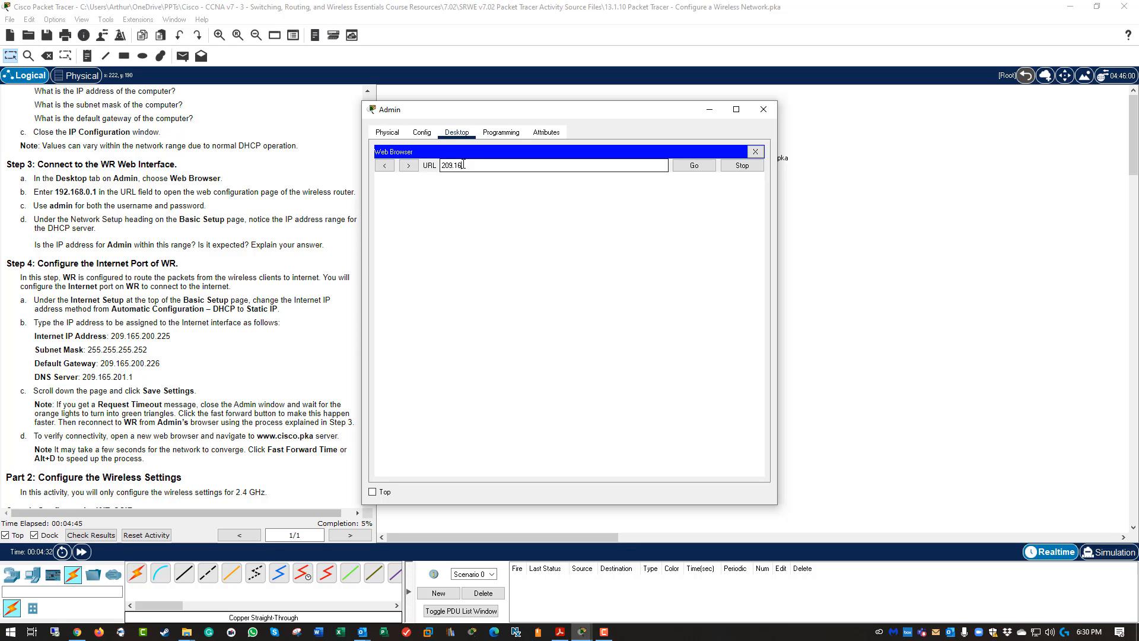
type("5.200.22")
key("BackSpace")
key("BackSpace")
key("BackSpace")
key("BackSpace")
key("BackSpace")
key("BackSpace")
key("BackSpace")
key("BackSpace")
key("BackSpace")
key("BackSpace")
key("BackSpace")
key("BackSpace")
type("192.16")
key("Return")
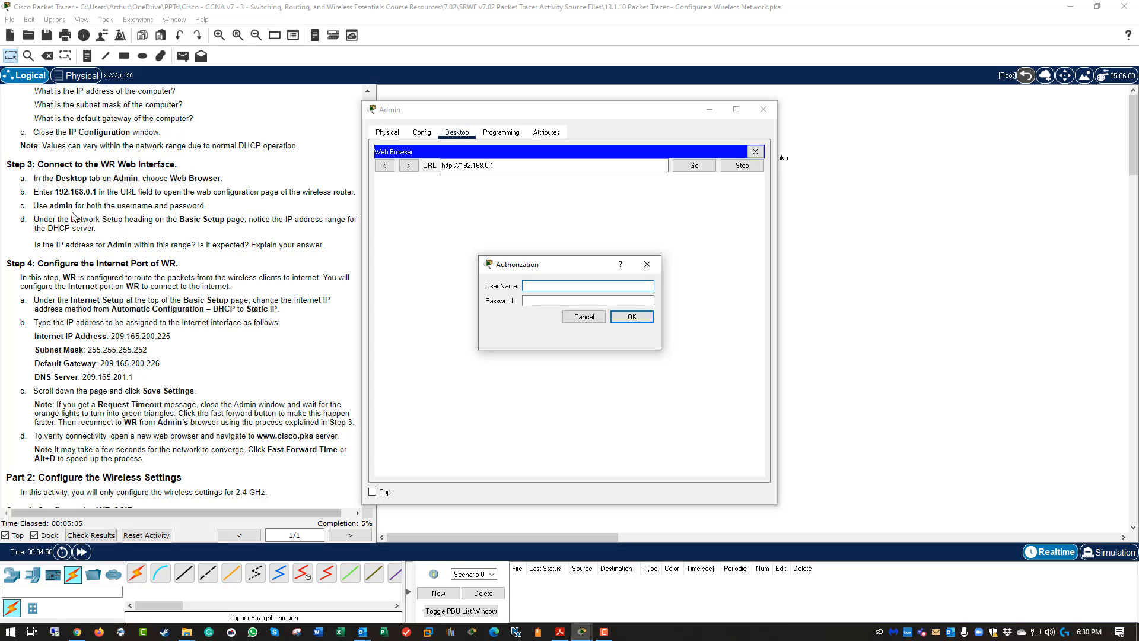
Log in to WR with the admin username and password.
type("admin")
key("Tab")
type("admin")
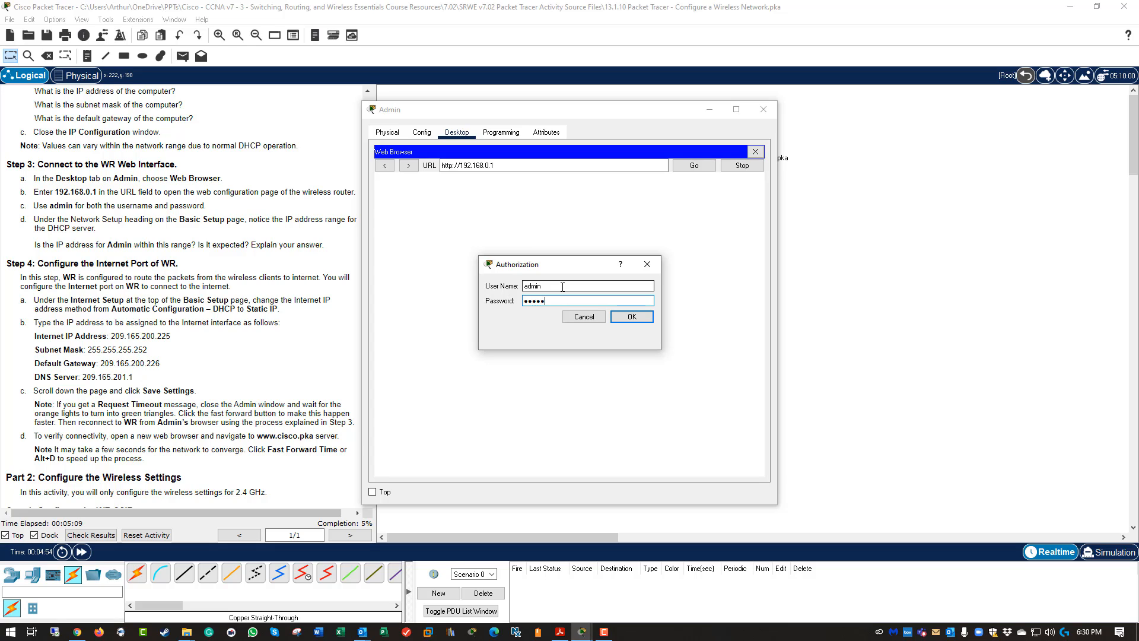
key("BackSpace")
key("BackSpace")
key("BackSpace")
key("BackSpace")
type("admin")
key("Return")
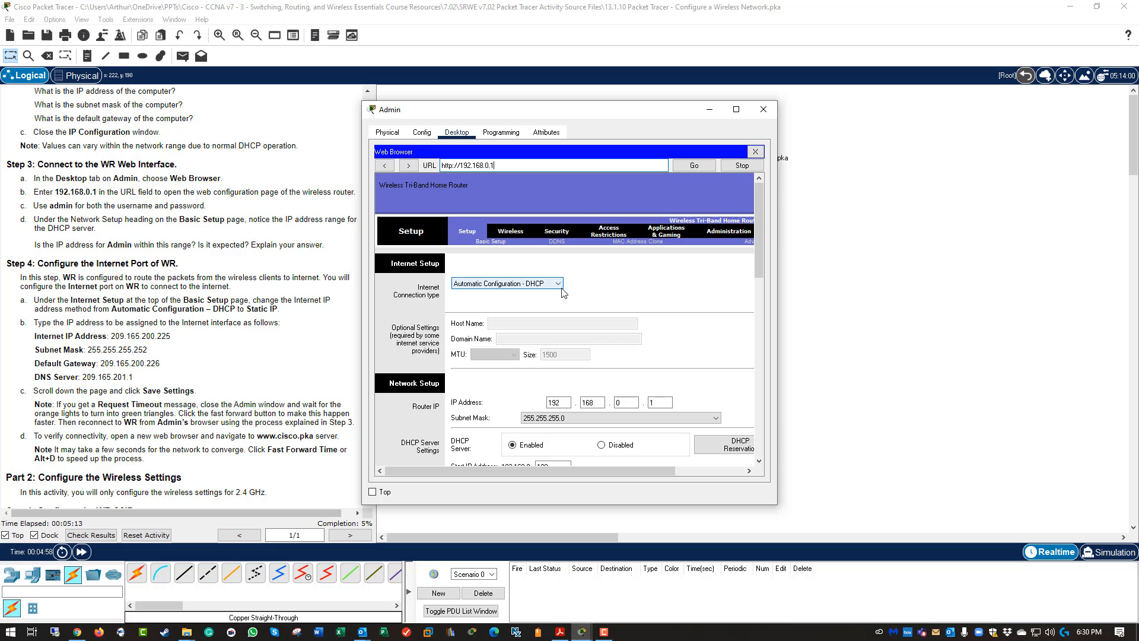
Move and enlarge Admin's window to see WR's Setup page and expand the Internet connection type list.
left_click_drag(629, 113, 631, 39)
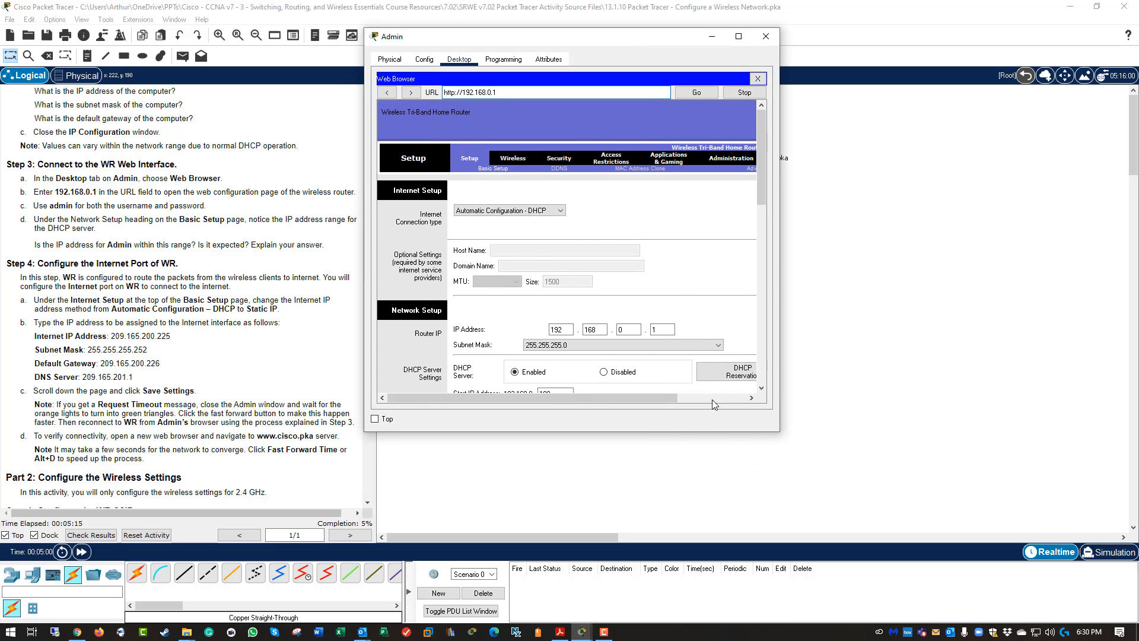
left_click_drag(782, 439, 1026, 587)
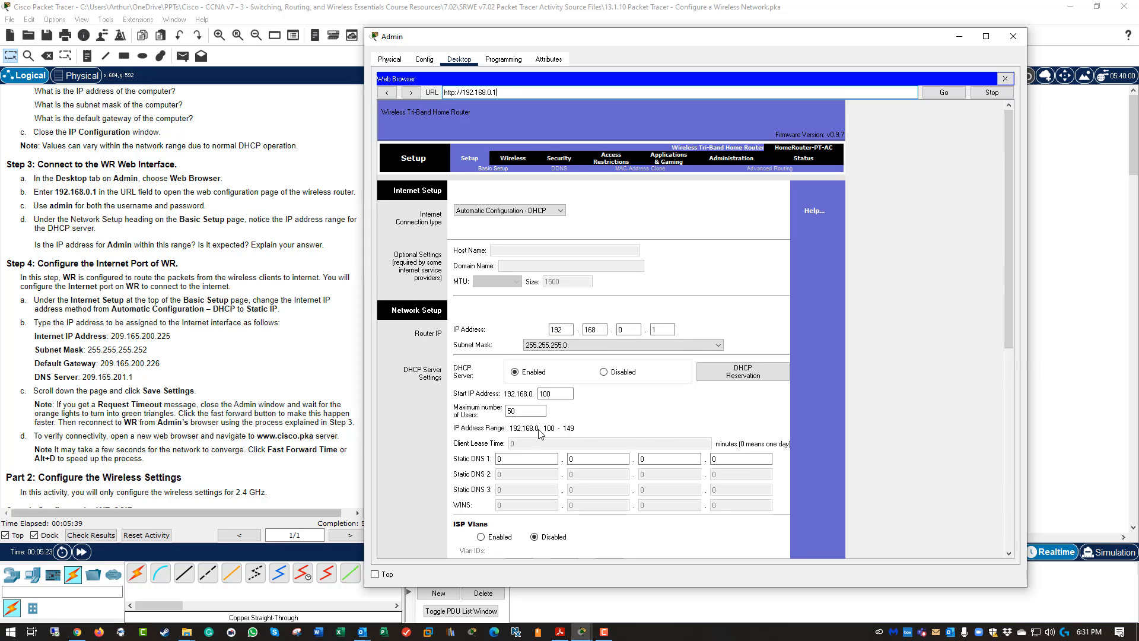
scroll(535, 434, "down", 3)
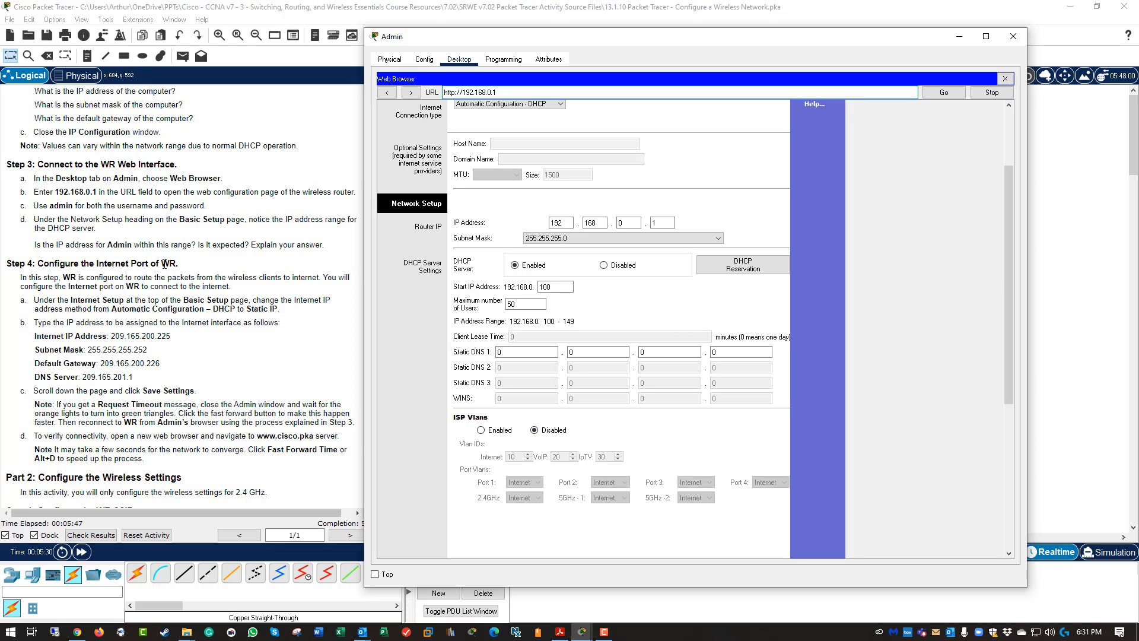
scroll(590, 243, "down", 2)
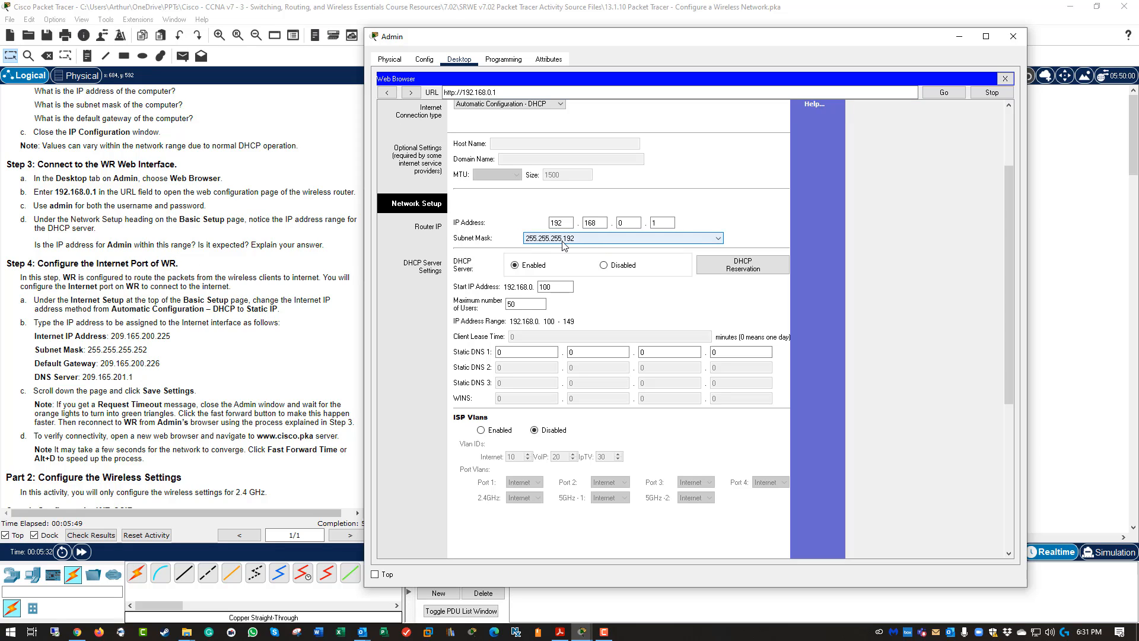
scroll(563, 245, "up", 1)
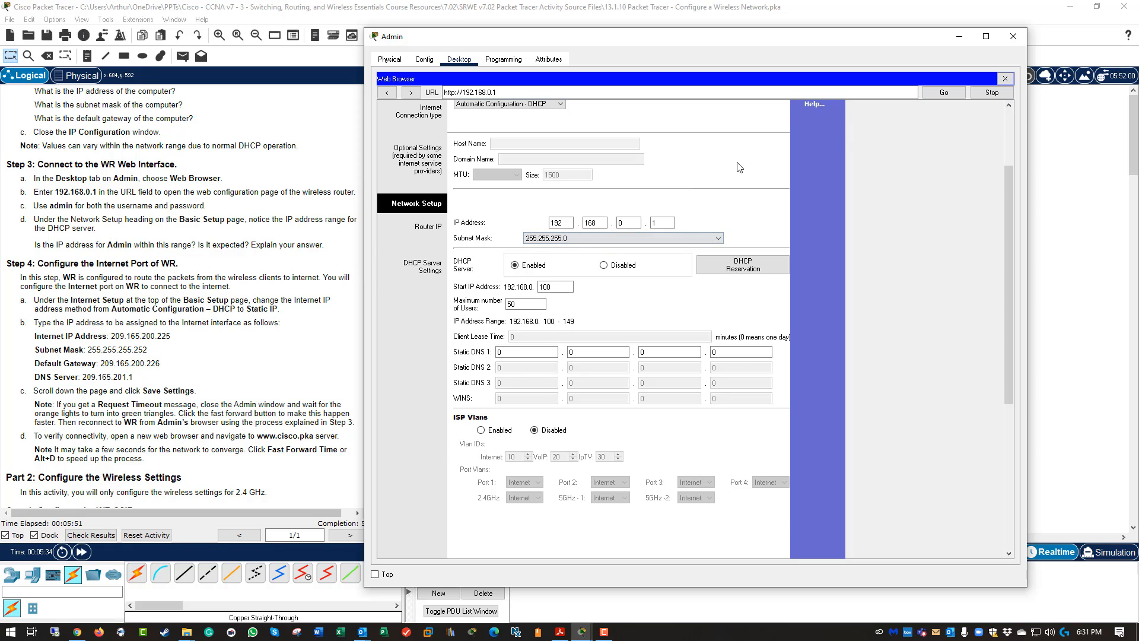
scroll(734, 174, "up", 2)
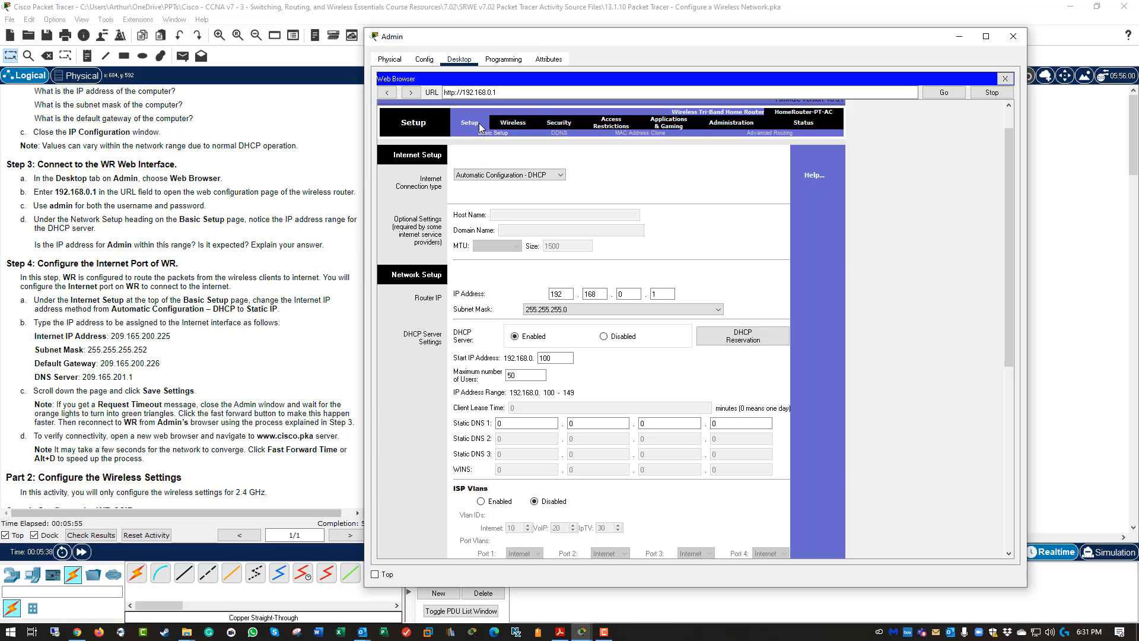
left_click(481, 175)
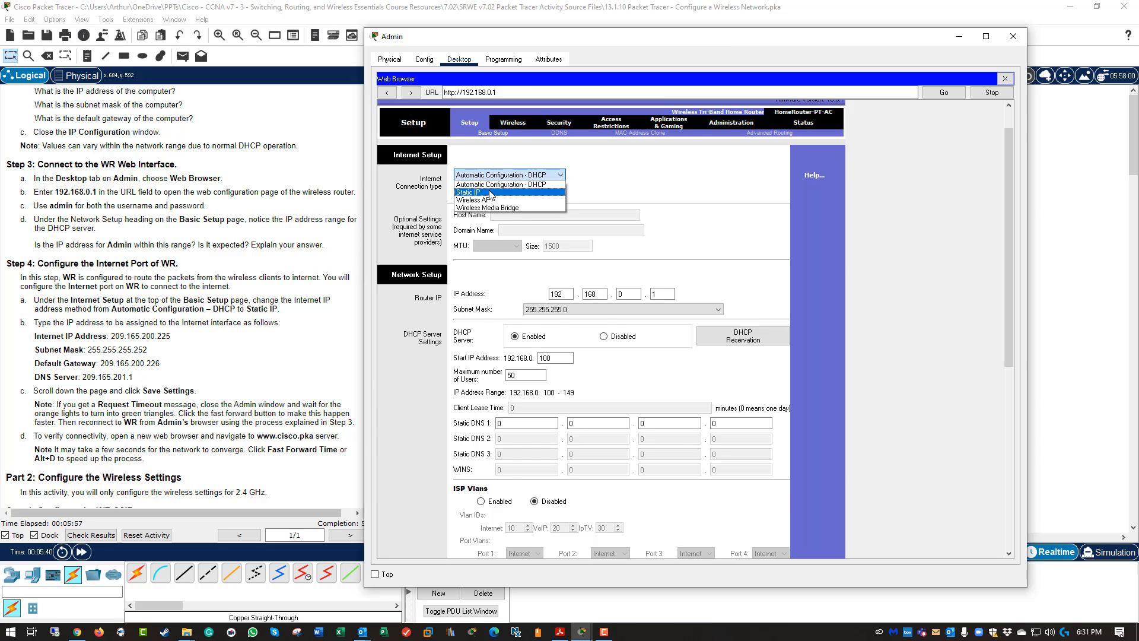
Set WR's internet connection to Static IP with address 209.165.200.225.
left_click(481, 192)
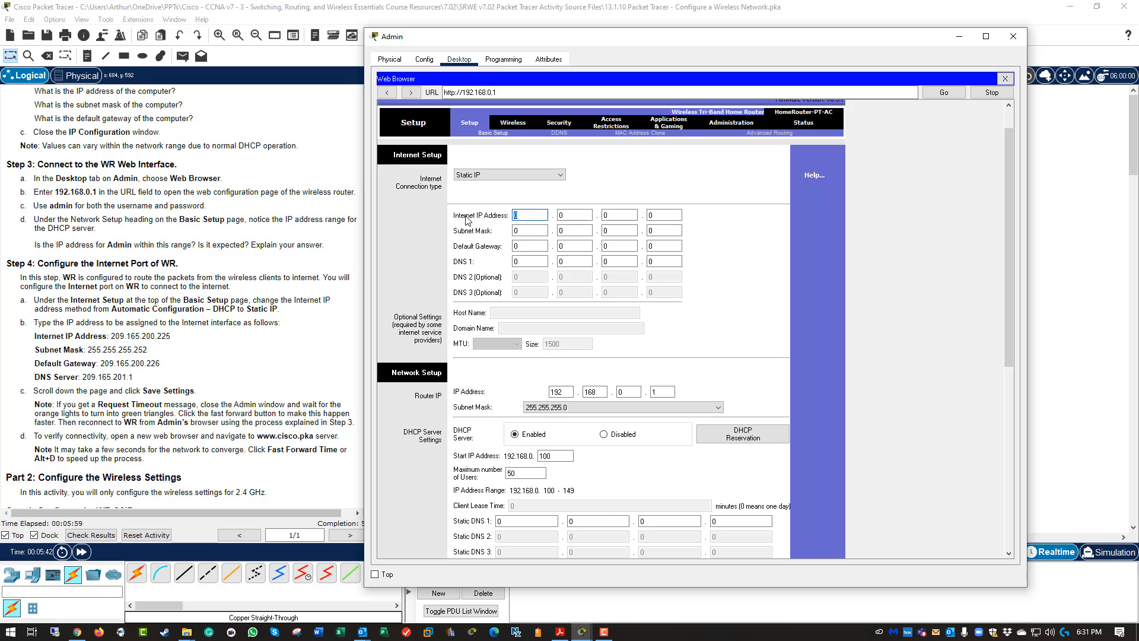
type("209")
left_click(570, 211)
type("165")
key("Tab")
type("200")
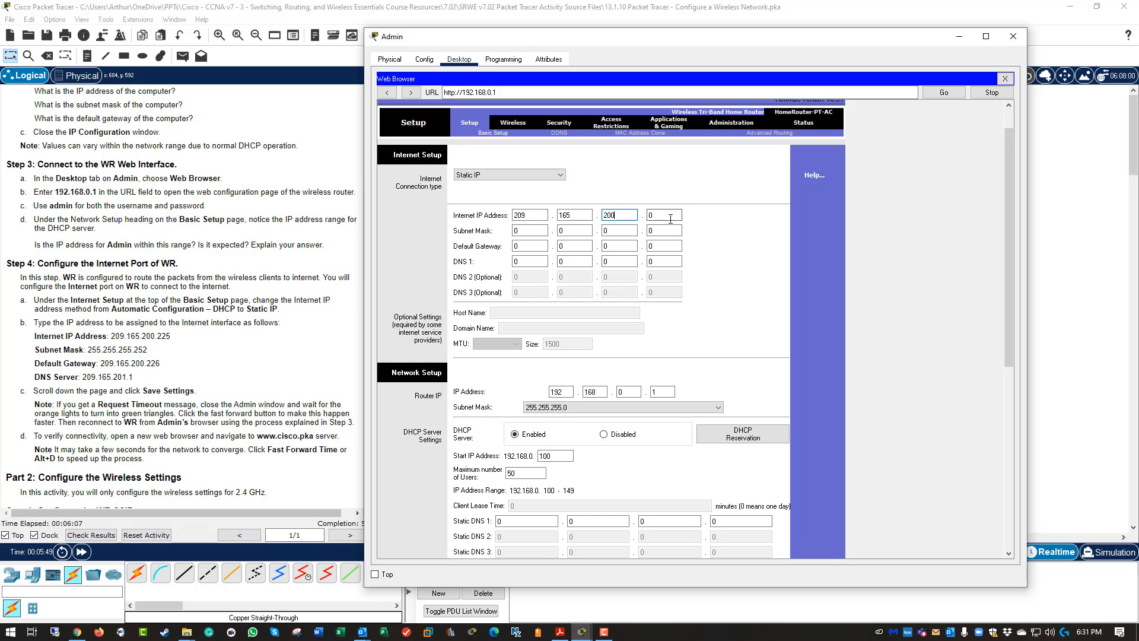
key("Tab")
type("225")
Enter internet subnet mask 255.255.255.252.
key("Tab")
type("255")
key("Tab")
type("255")
key("Tab")
type("255")
key("Tab")
type("252")
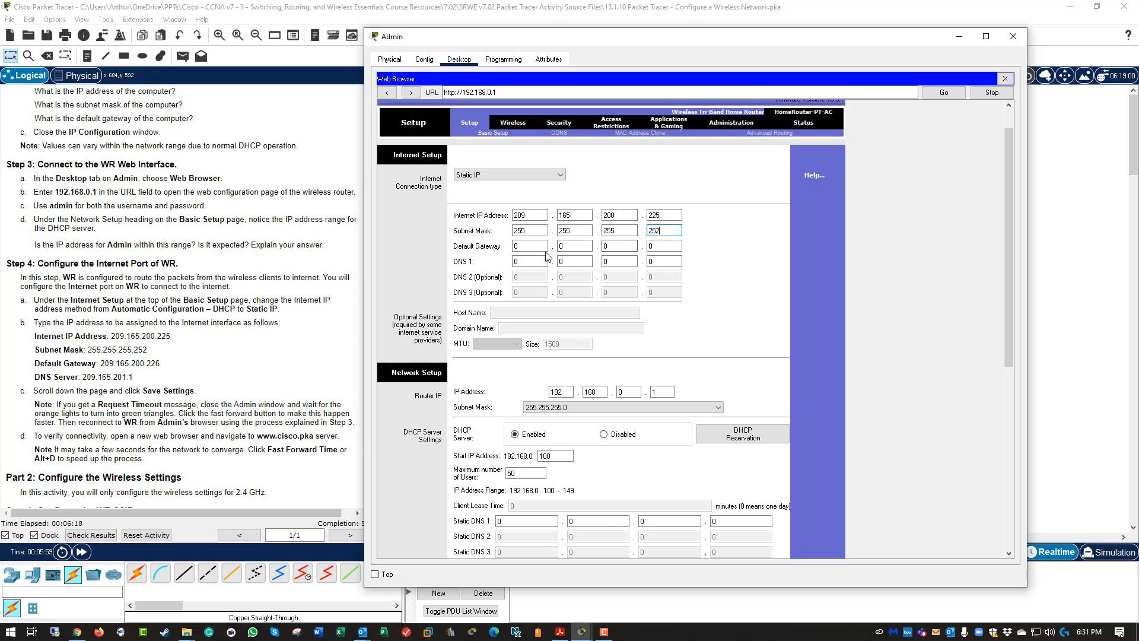
Enter default gateway 209.165.200.226.
key("Tab")
type("209")
key("Tab")
type("168")
key("BackSpace")
type("5")
key("Tab")
left_click_drag(594, 244, 581, 246)
key("Tab")
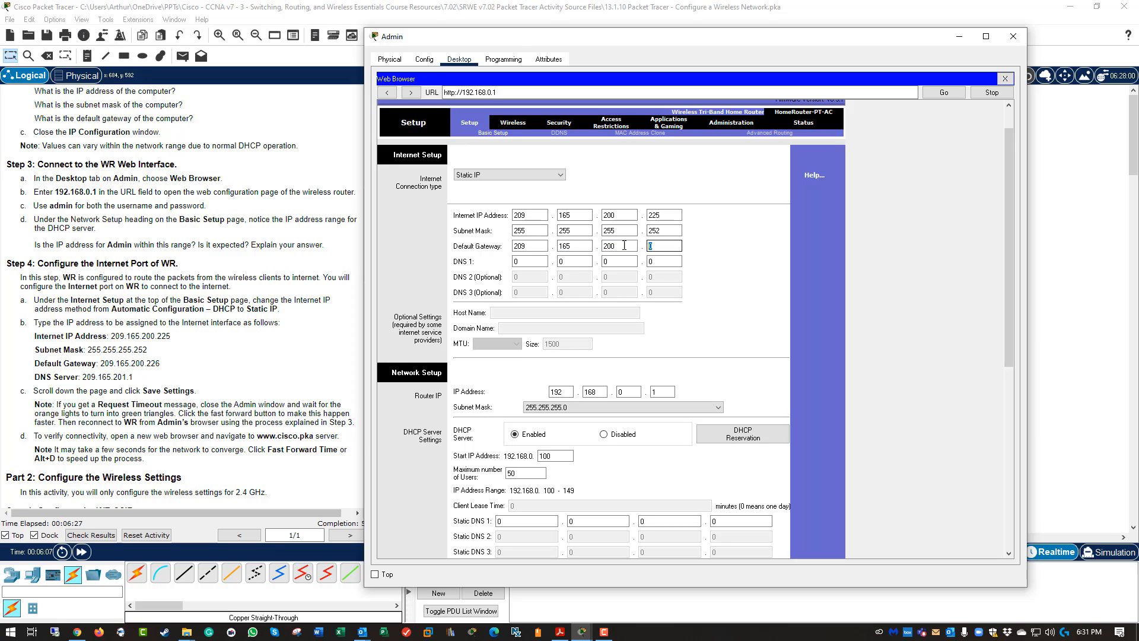
type("226")
Enter DNS 1 as 209.165.201.1 and scroll to the bottom of the page.
key("Tab")
type("2")
double_click(574, 257)
type("165")
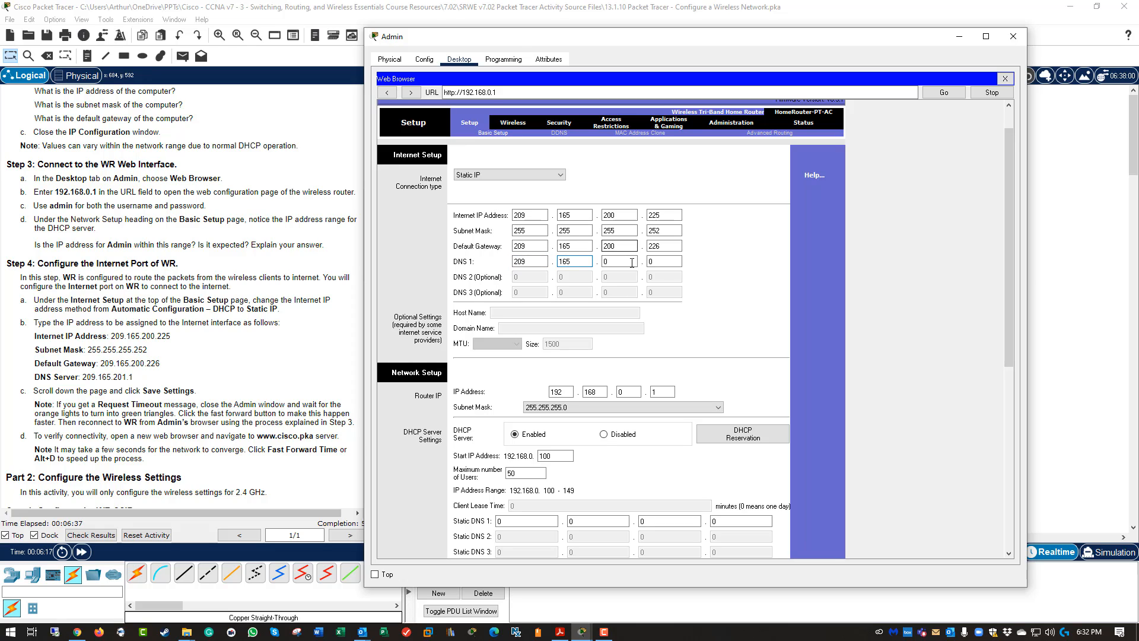
key("Tab")
type("201")
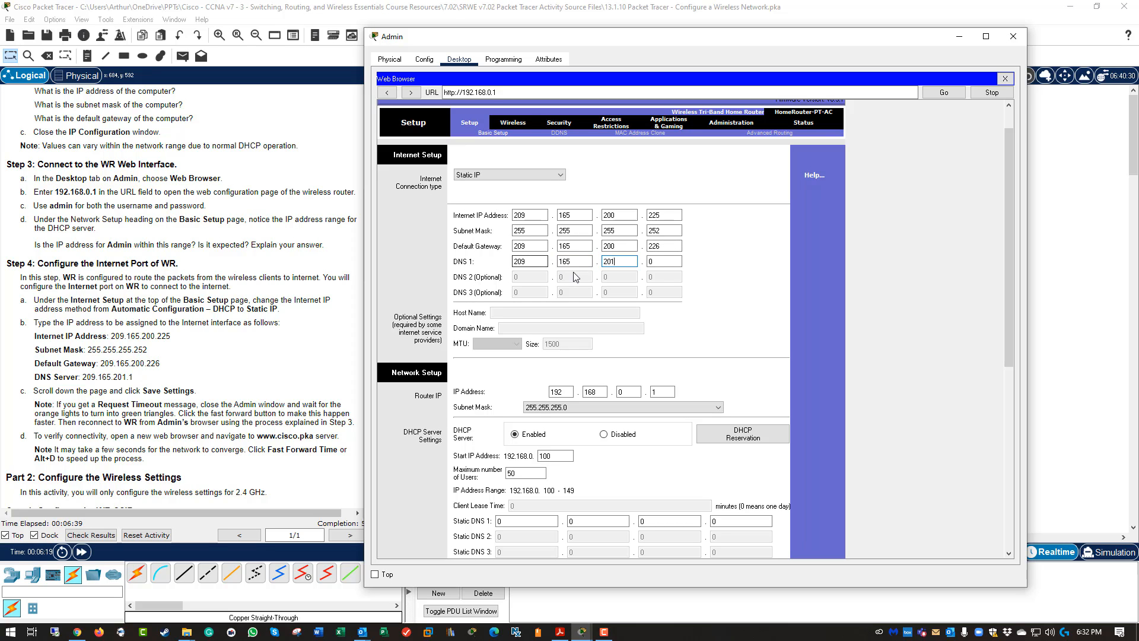
left_click(646, 262)
left_click_drag(646, 262, 620, 264)
type("1")
scroll(660, 368, "down", 6)
scroll(674, 385, "down", 10)
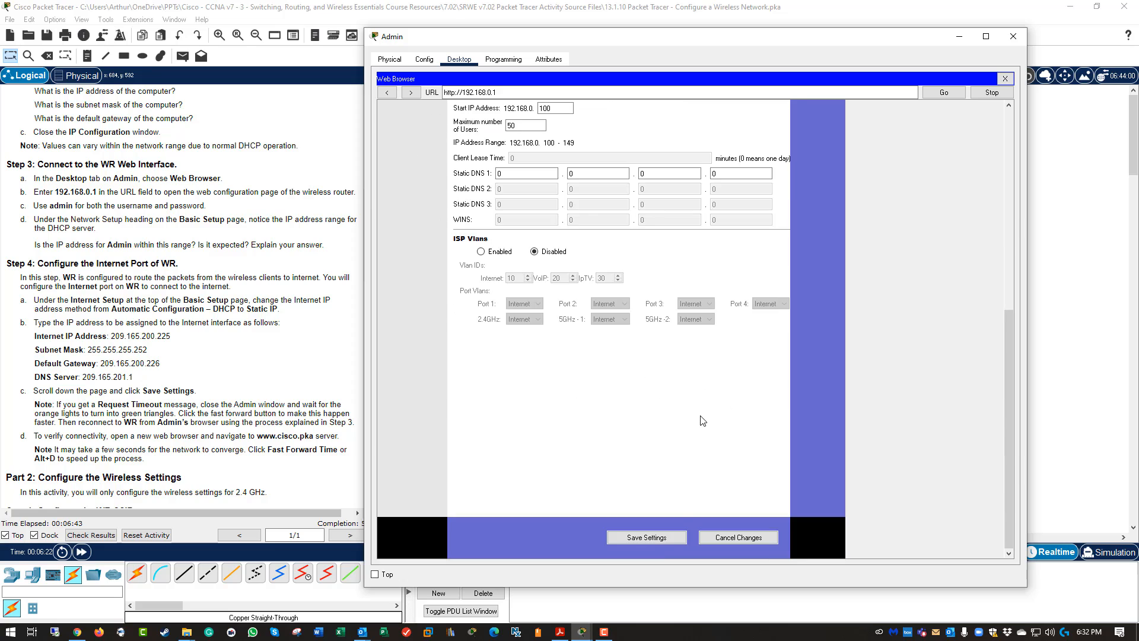
Save WR's internet setup and reload the page to check the result.
left_click(662, 542)
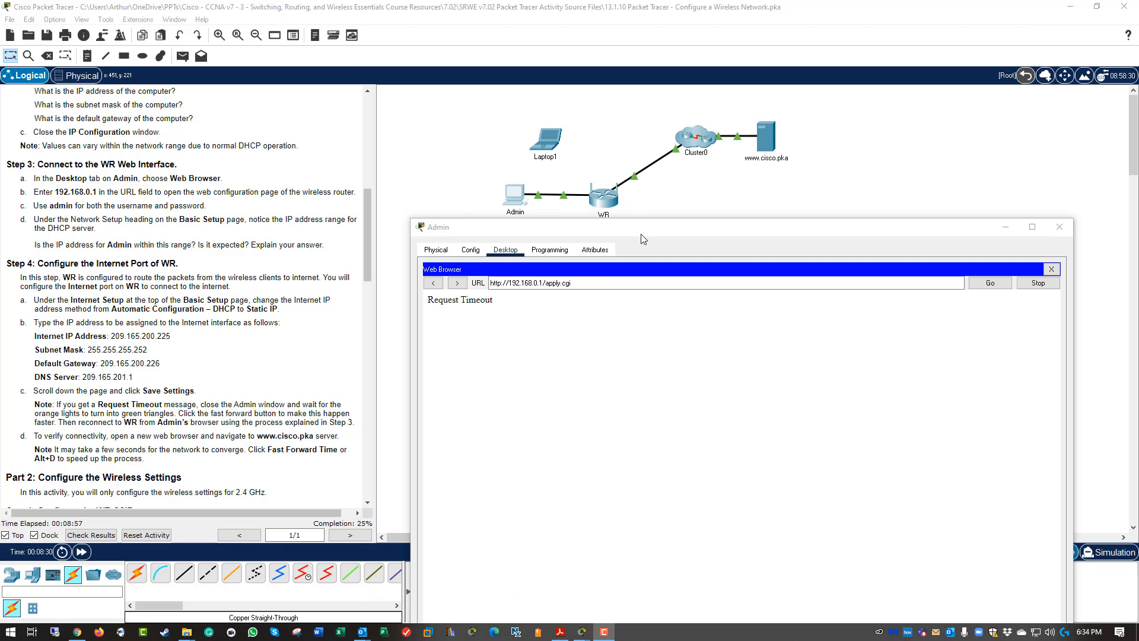
left_click_drag(646, 227, 675, 86)
left_click(627, 138)
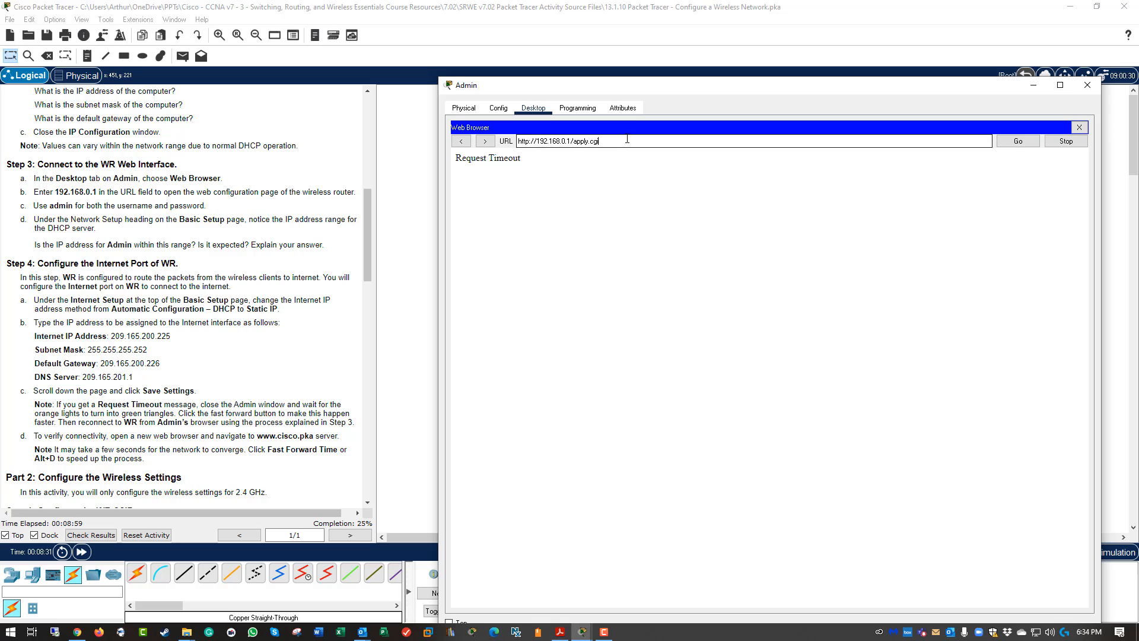
key("Return")
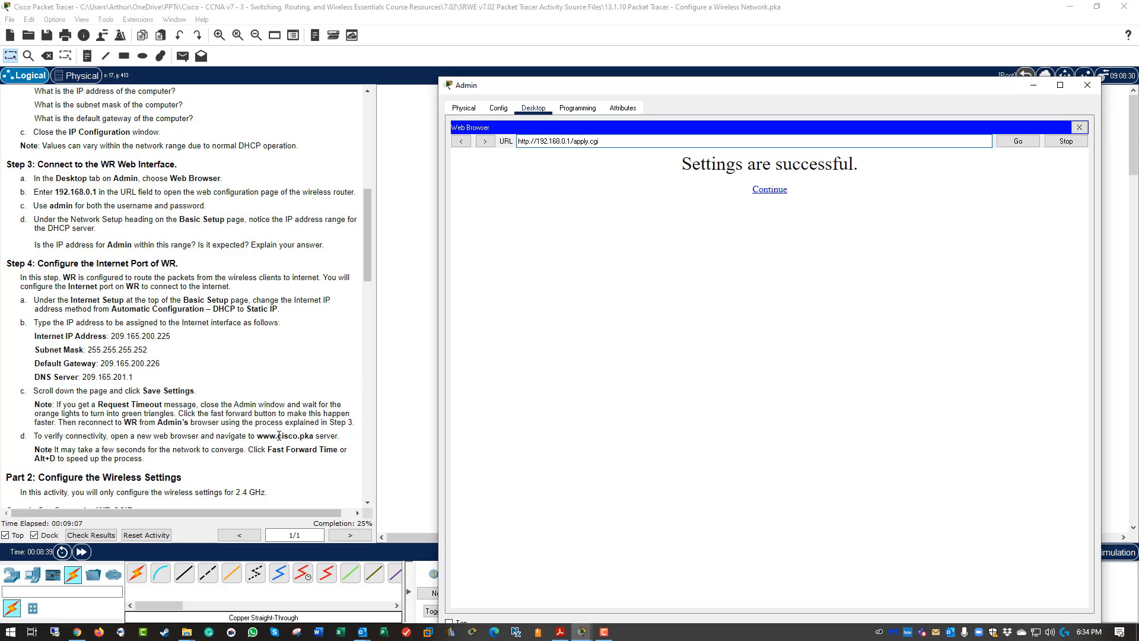
left_click_drag(600, 141, 439, 127)
type("www.cisco.pka")
key("Return")
left_click(769, 191)
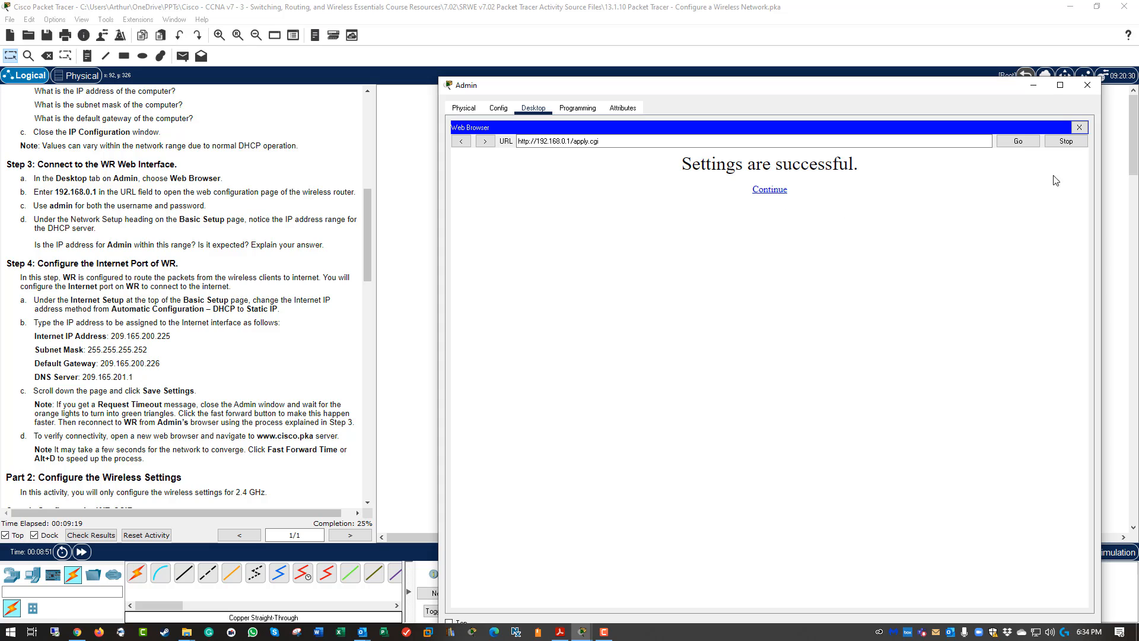
left_click(1079, 127)
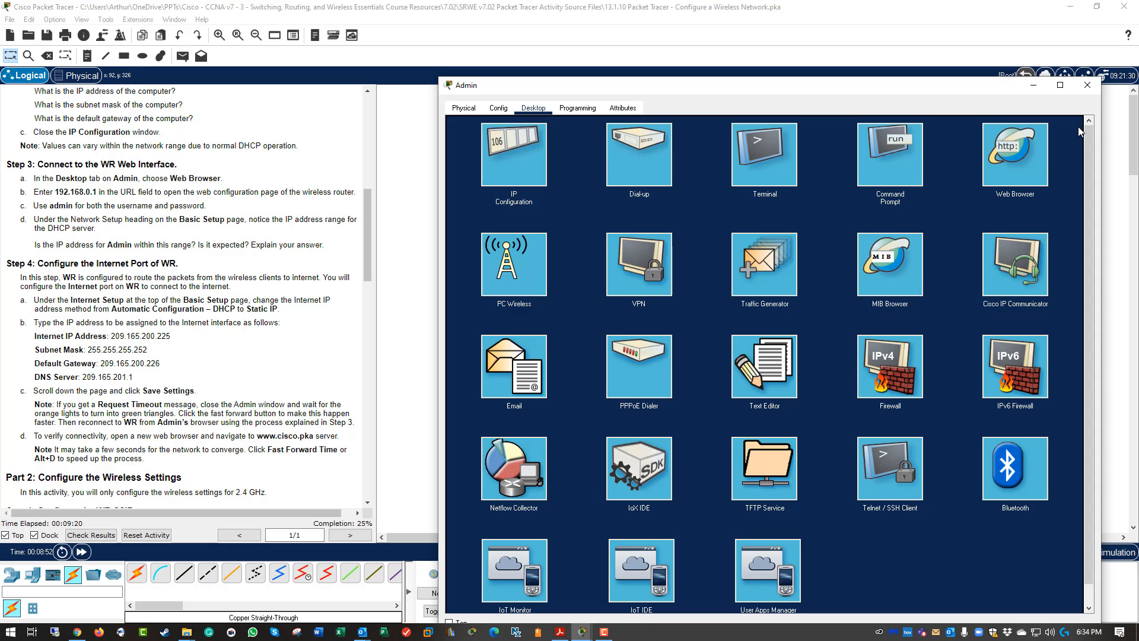
left_click(1007, 178)
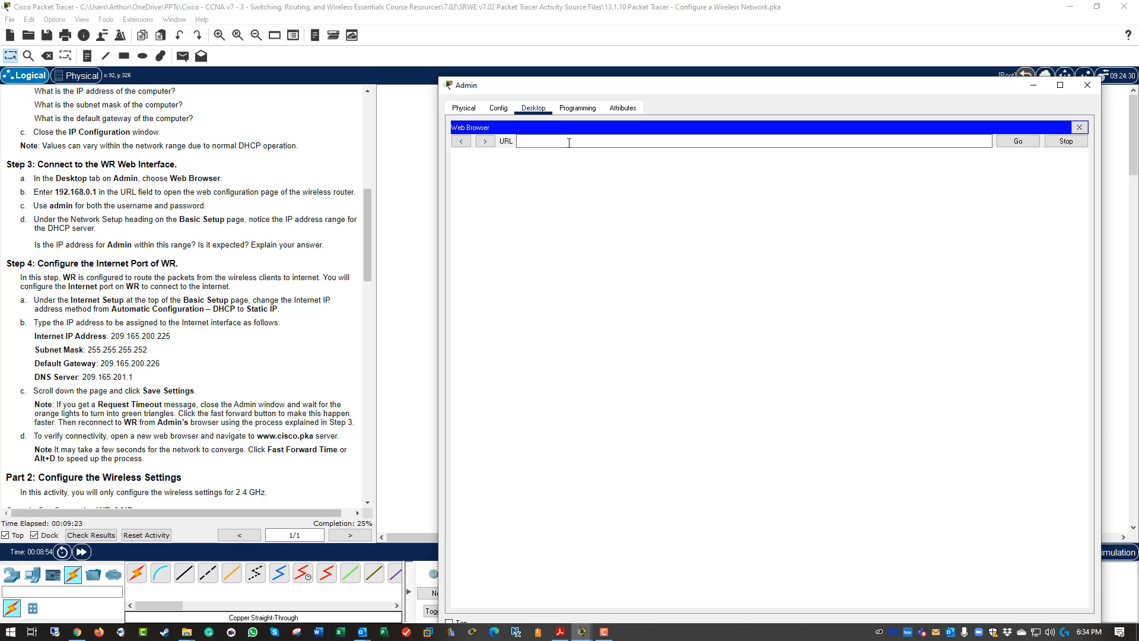
left_click(569, 143)
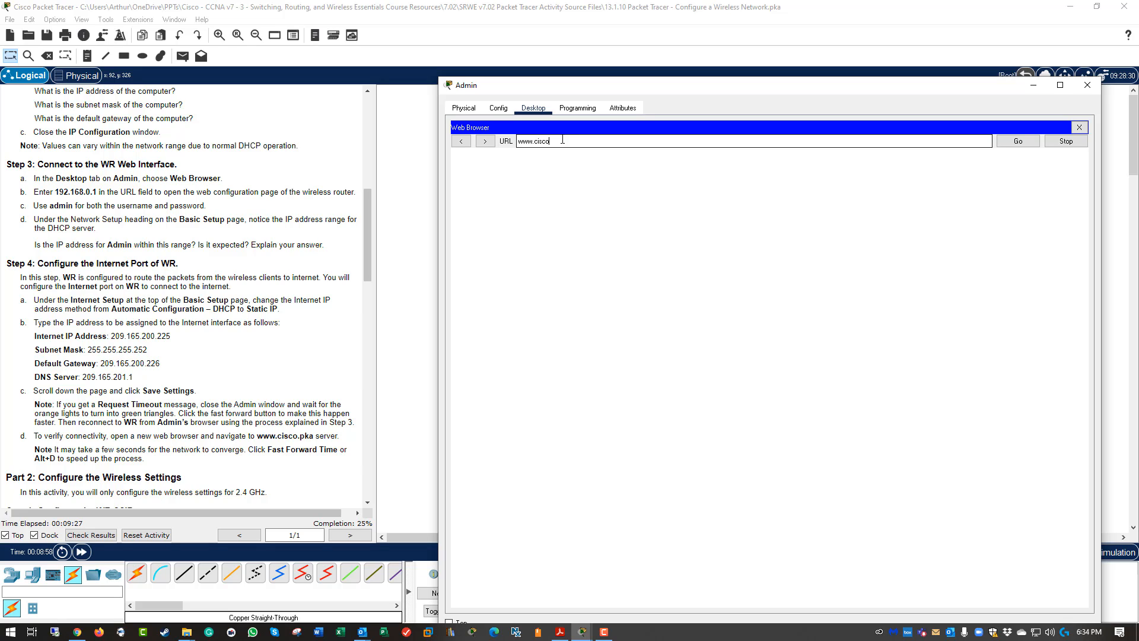
type("www.cisco.pka")
key("Return")
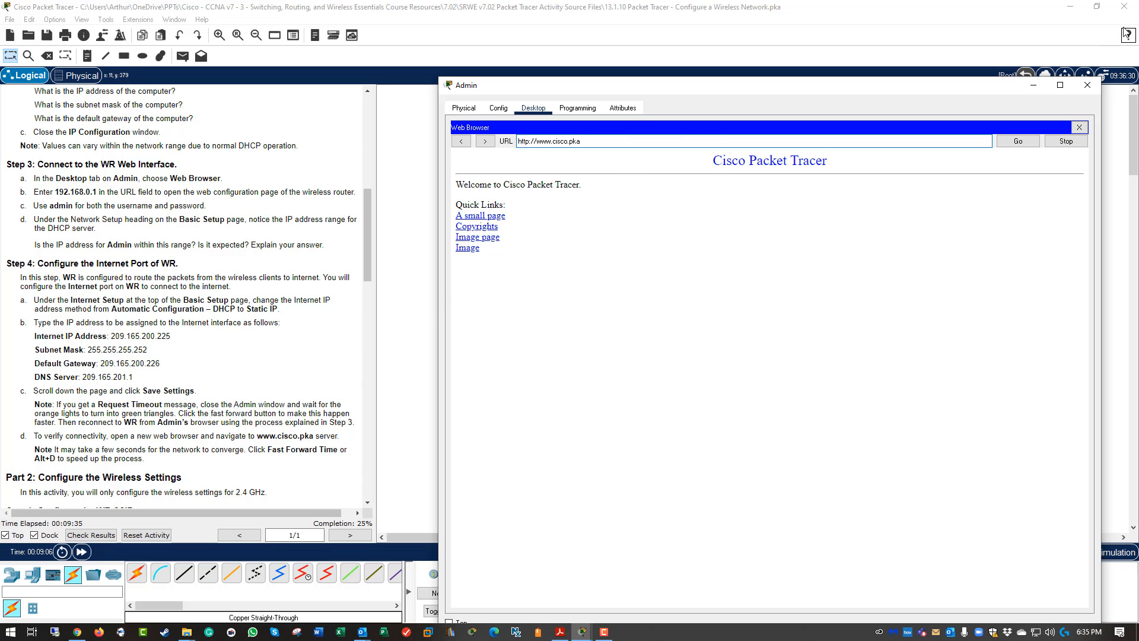
left_click(1087, 85)
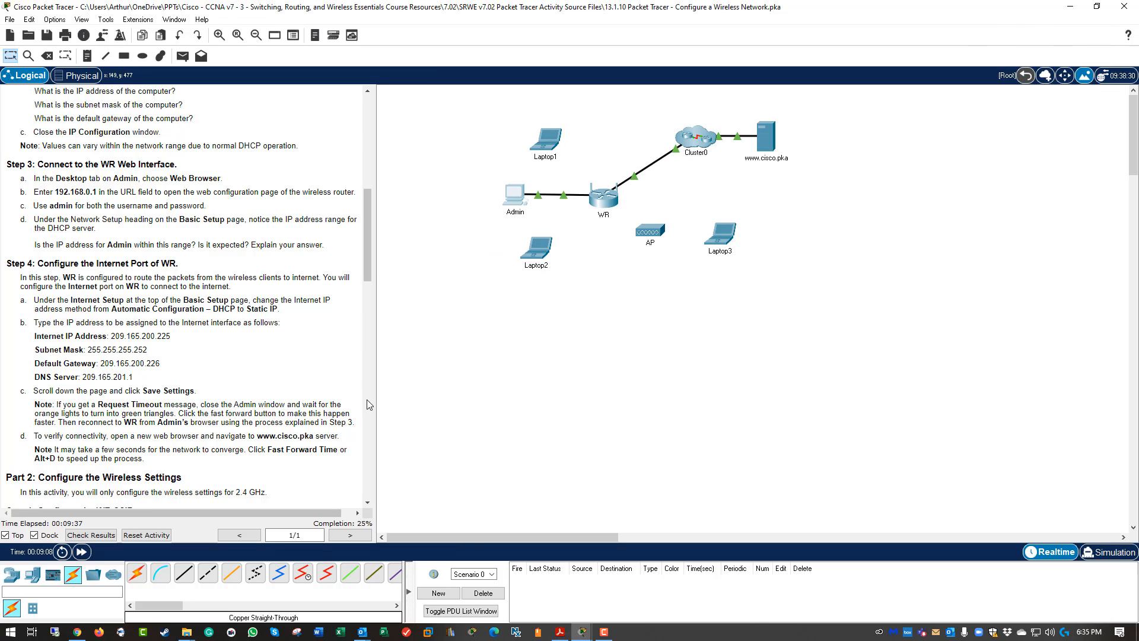
Scroll the instructions to Part 2 and begin entering 192.168. in Admin's browser.
scroll(307, 401, "down", 10)
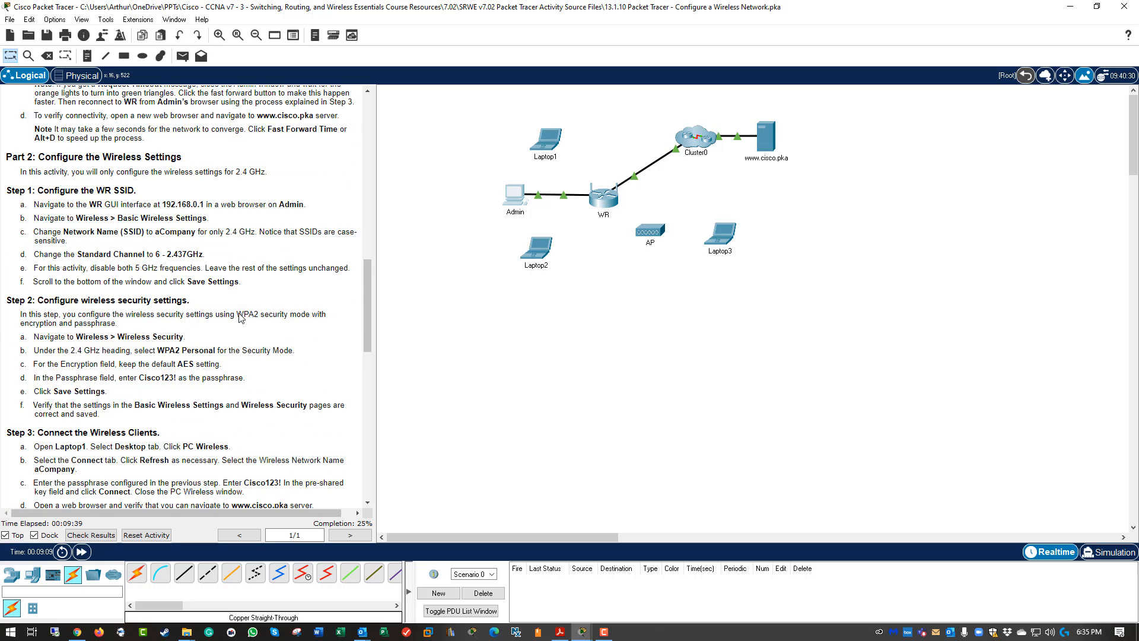
scroll(241, 318, "down", 1)
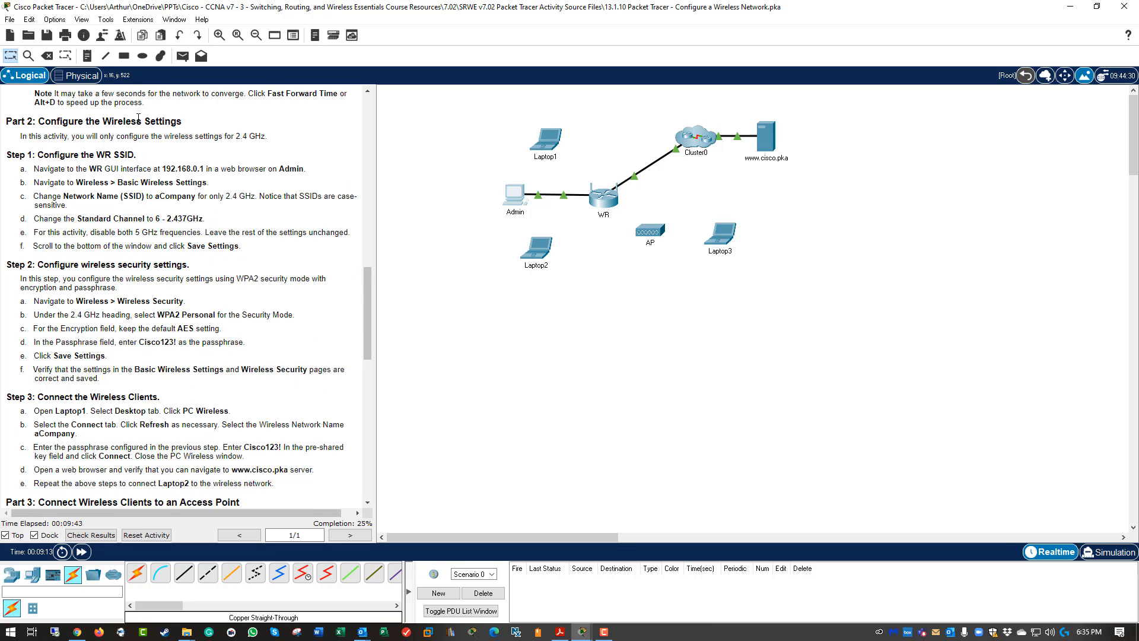
left_click(519, 191)
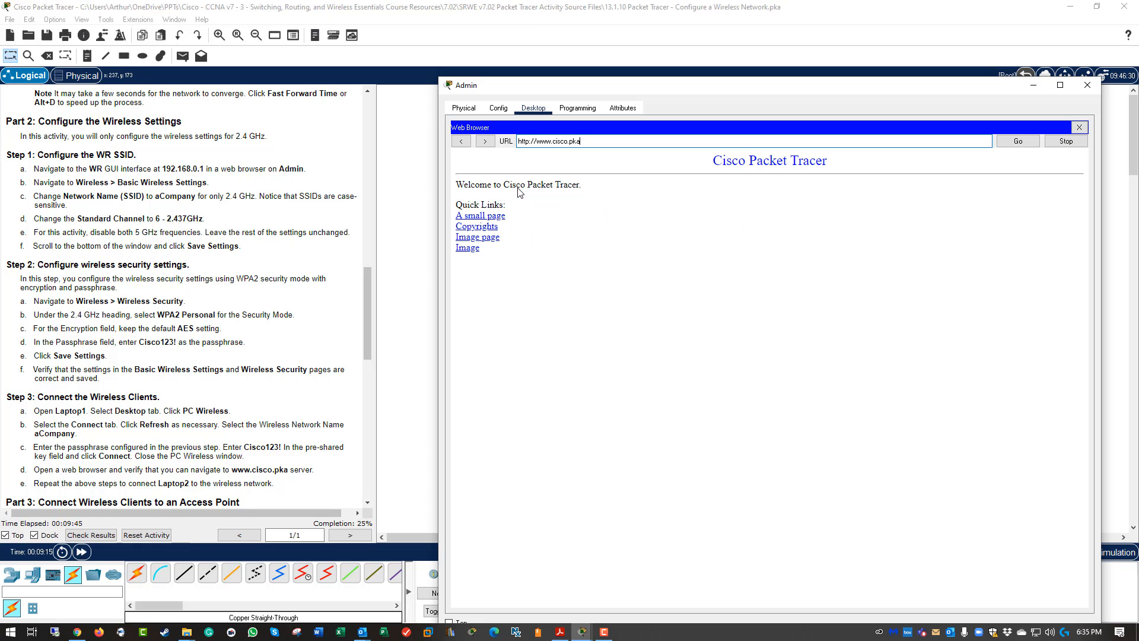
left_click(604, 143)
left_click_drag(584, 146, 508, 149)
type("192.168.")
left_click_drag(371, 271, 407, 307)
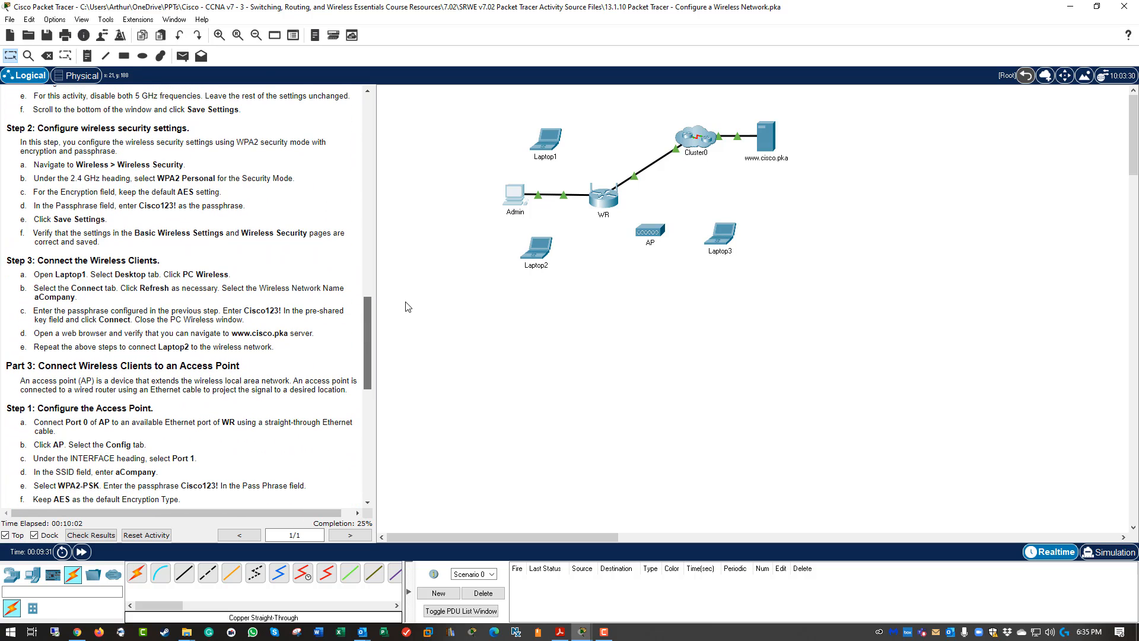
left_click(514, 197)
Browse to 192.168.0.1 and log in to WR with the admin credentials.
left_click(580, 143)
type("192.168.0.1")
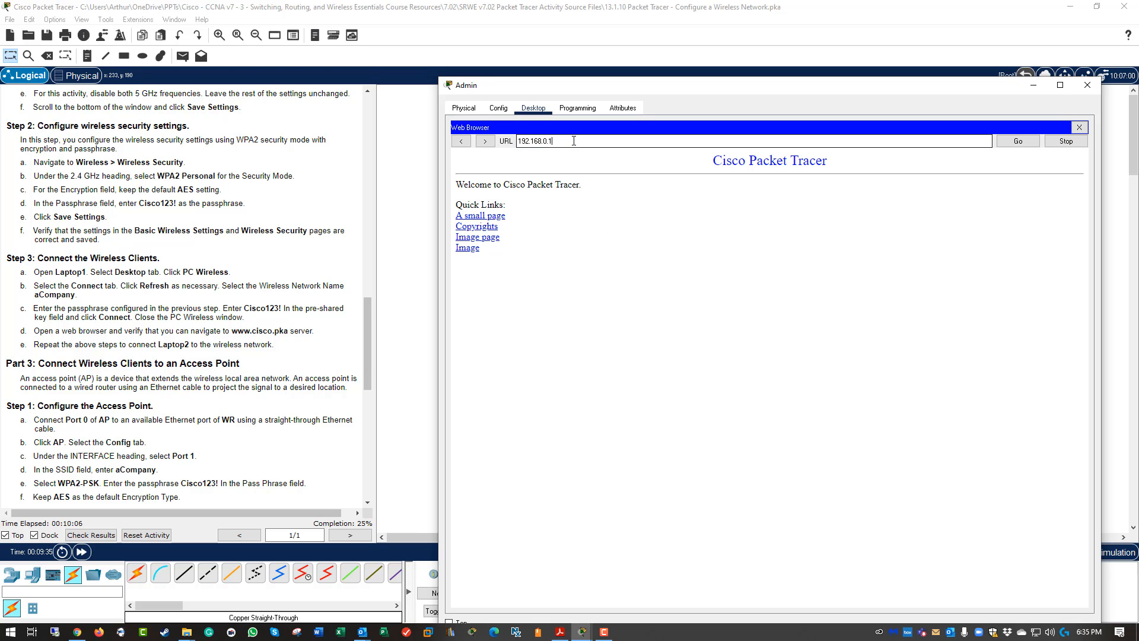
key("Return")
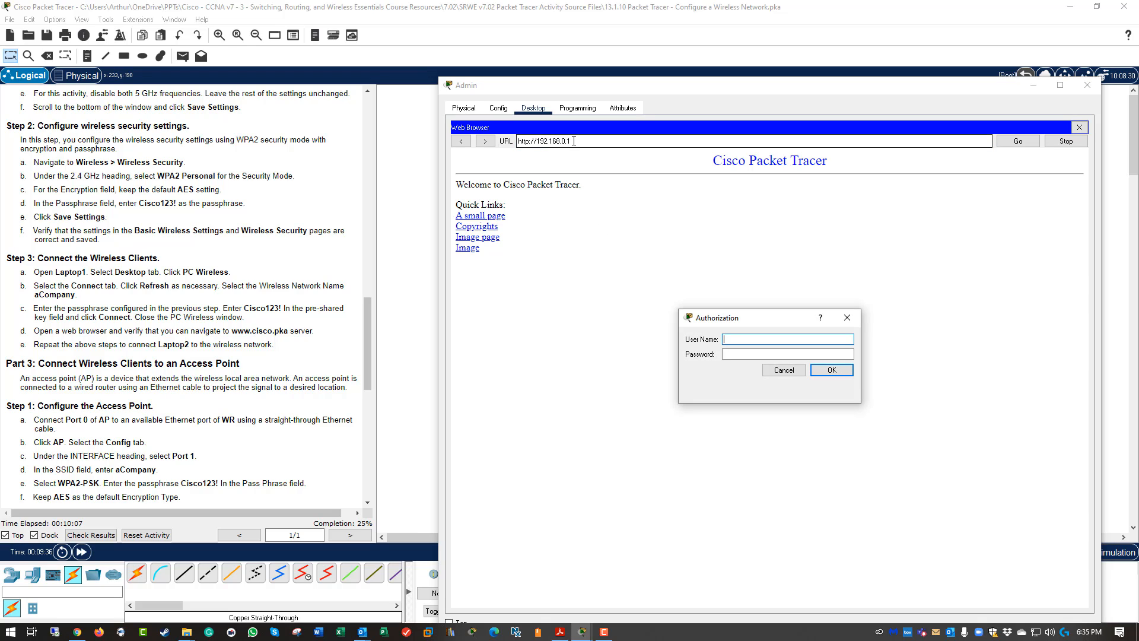
type("admin")
key("Tab")
type("admin")
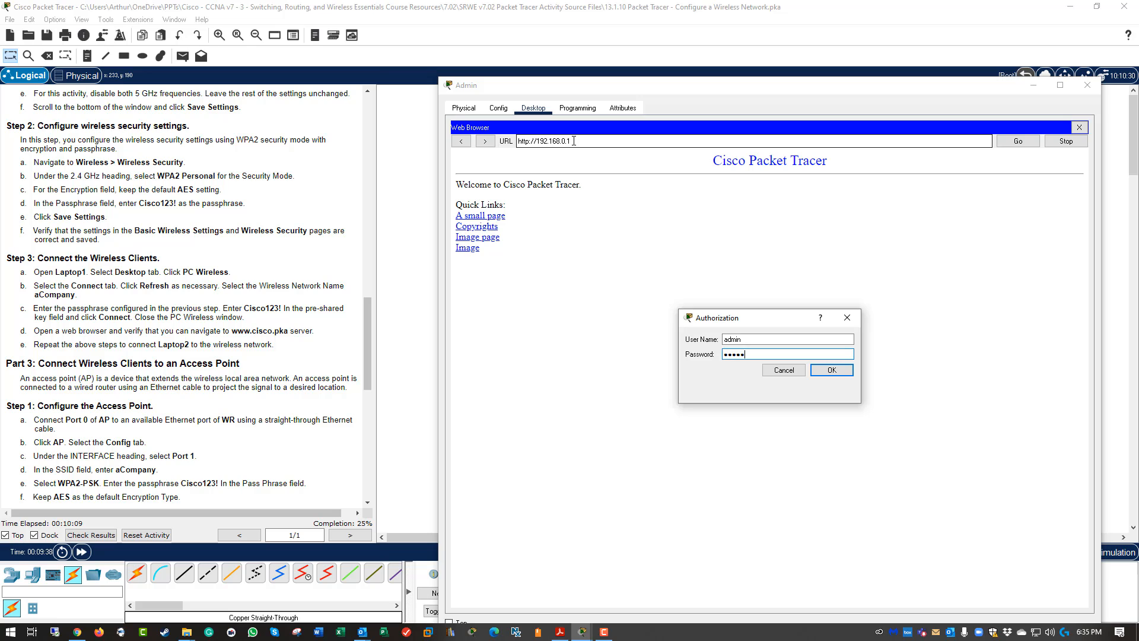
key("Return")
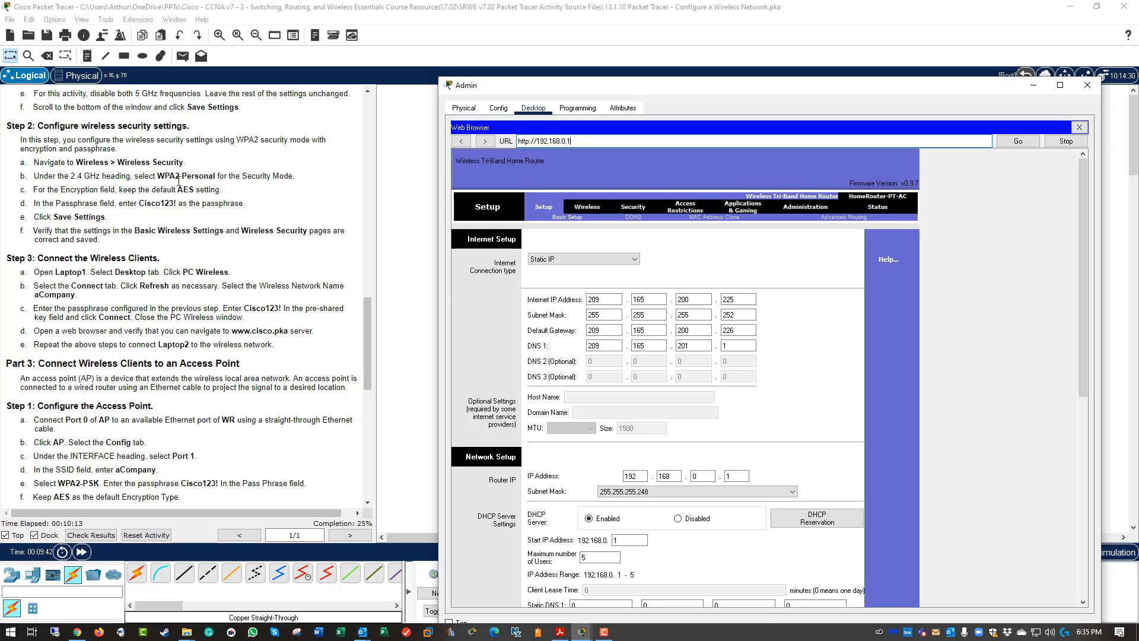
Keep 2.4 GHz network mode and channel bandwidth on Auto in Basic Wireless Settings, then go to Wireless Security.
left_click(591, 210)
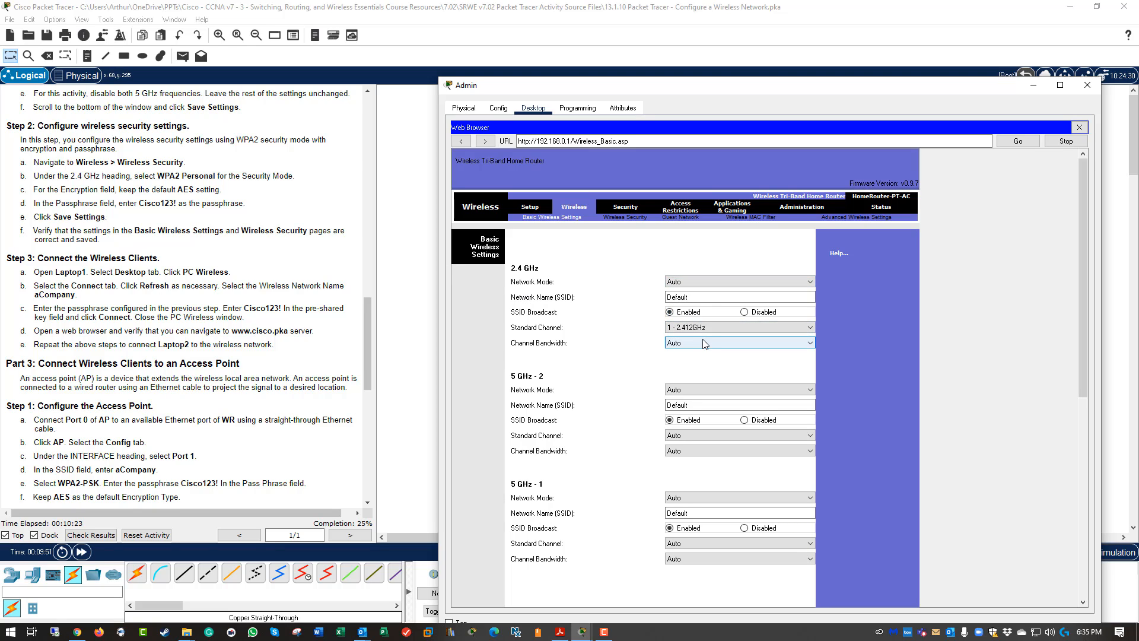
left_click(684, 282)
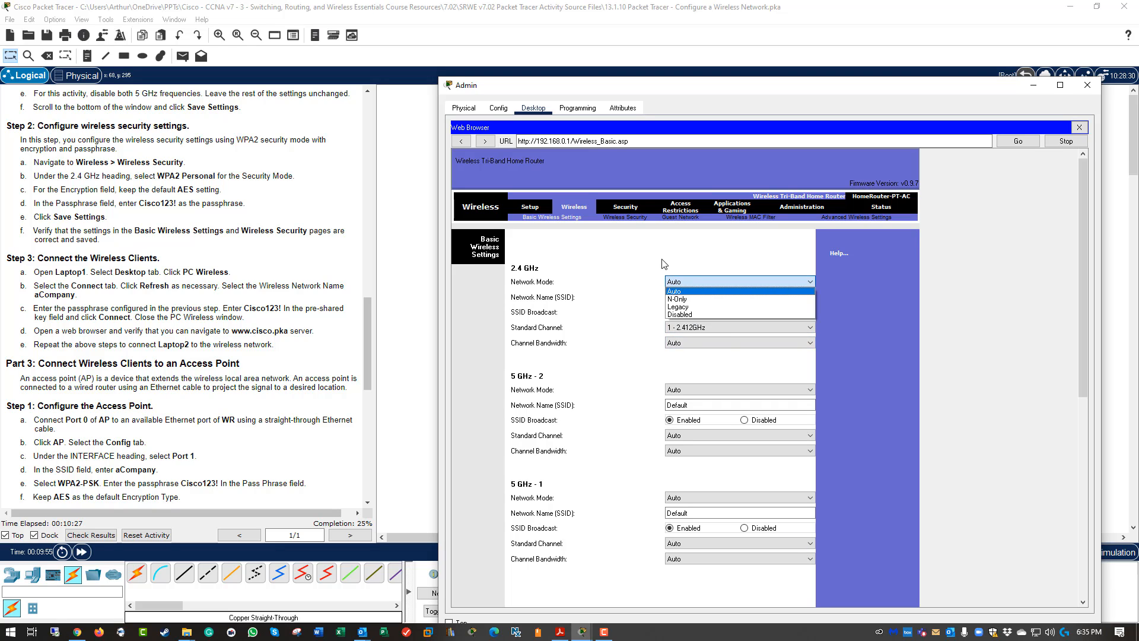
left_click(664, 264)
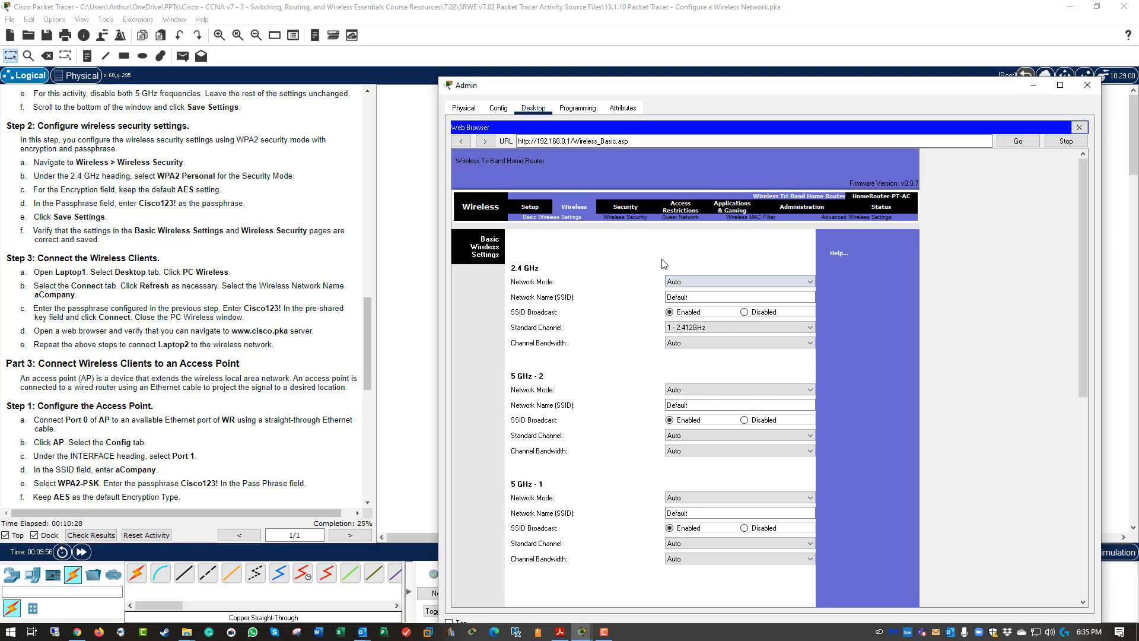
left_click(688, 344)
left_click(689, 348)
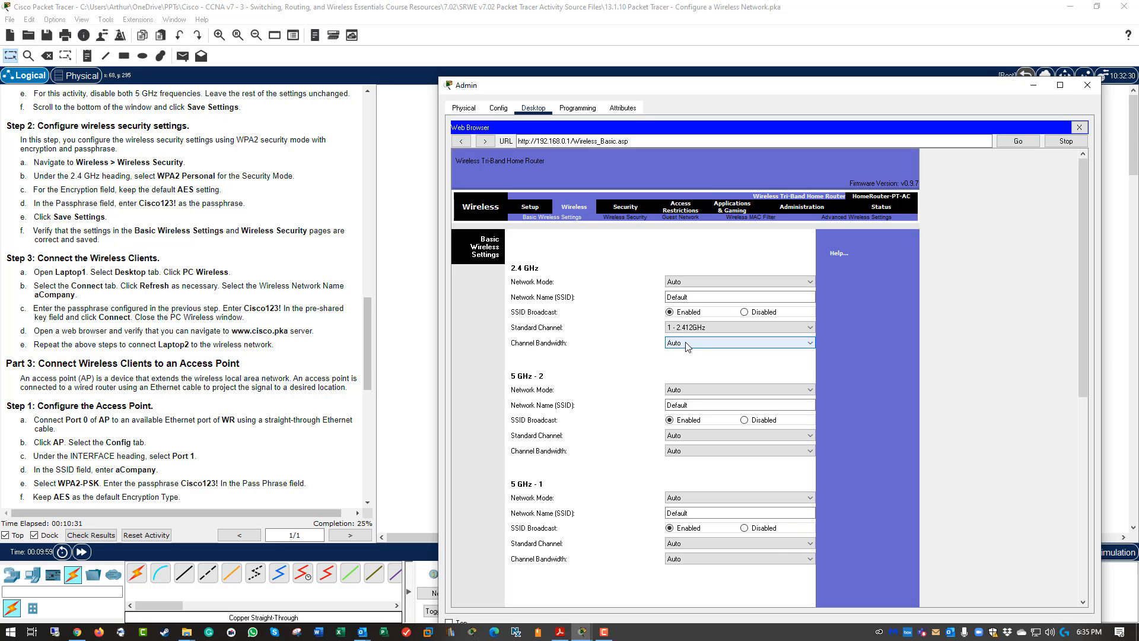
left_click(633, 221)
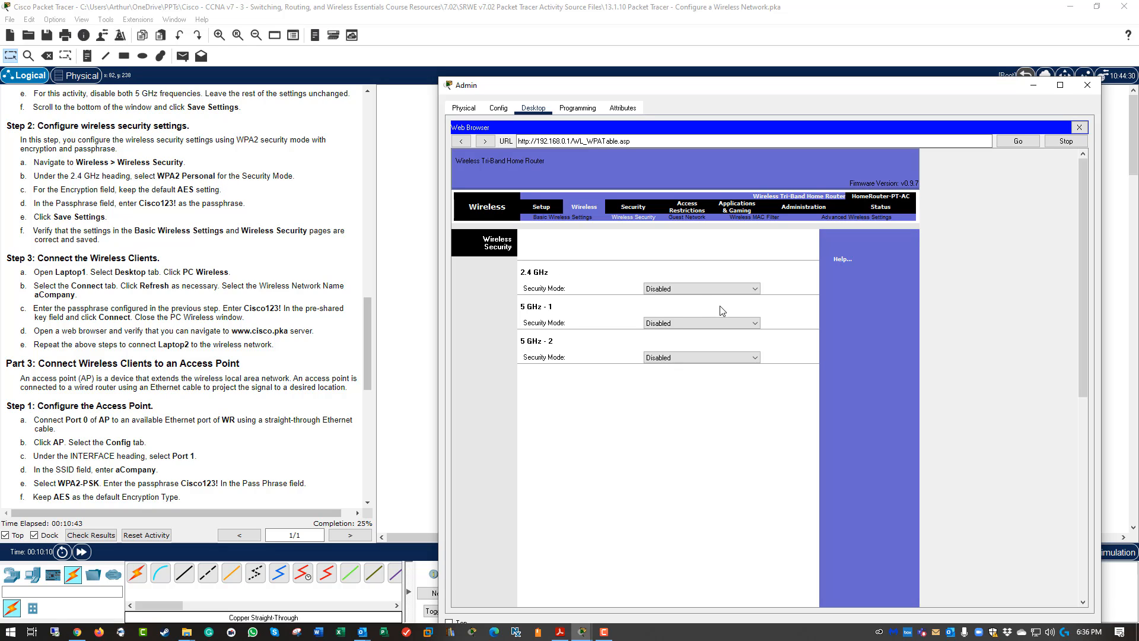
Set the 2.4 GHz security mode to WPA2 Personal and enter the activity's passphrase.
left_click(692, 290)
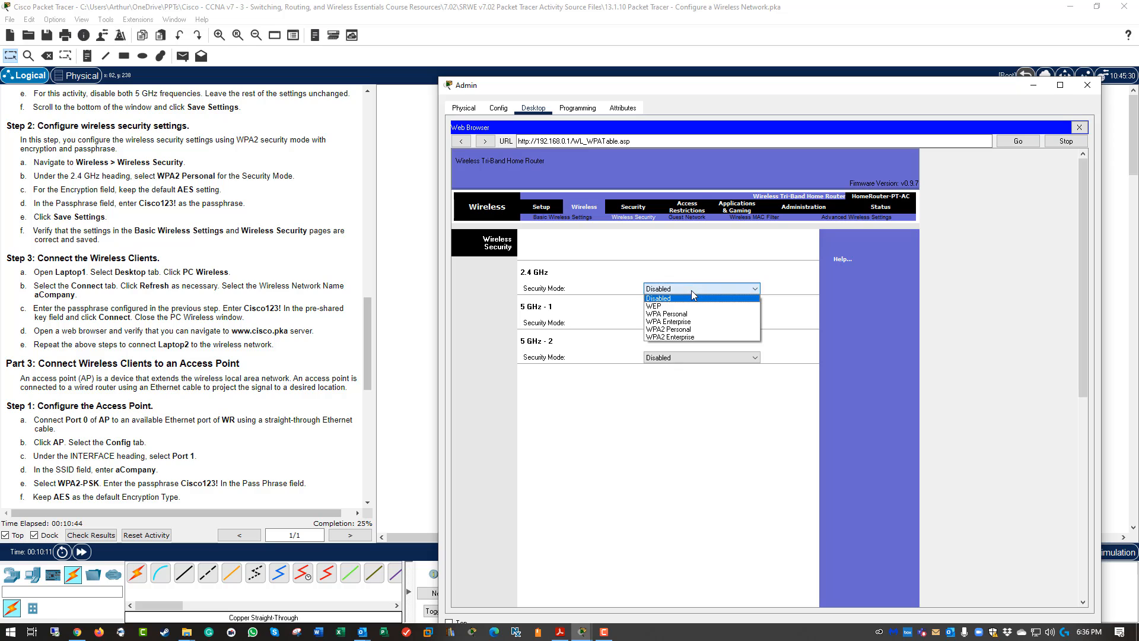
left_click(686, 334)
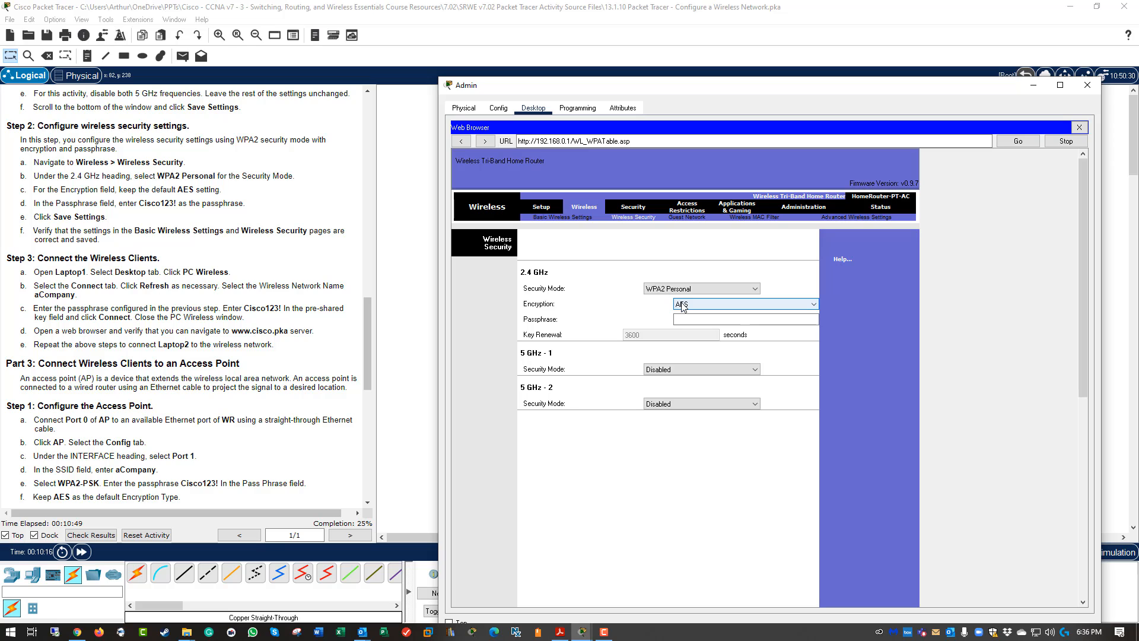
left_click(687, 318)
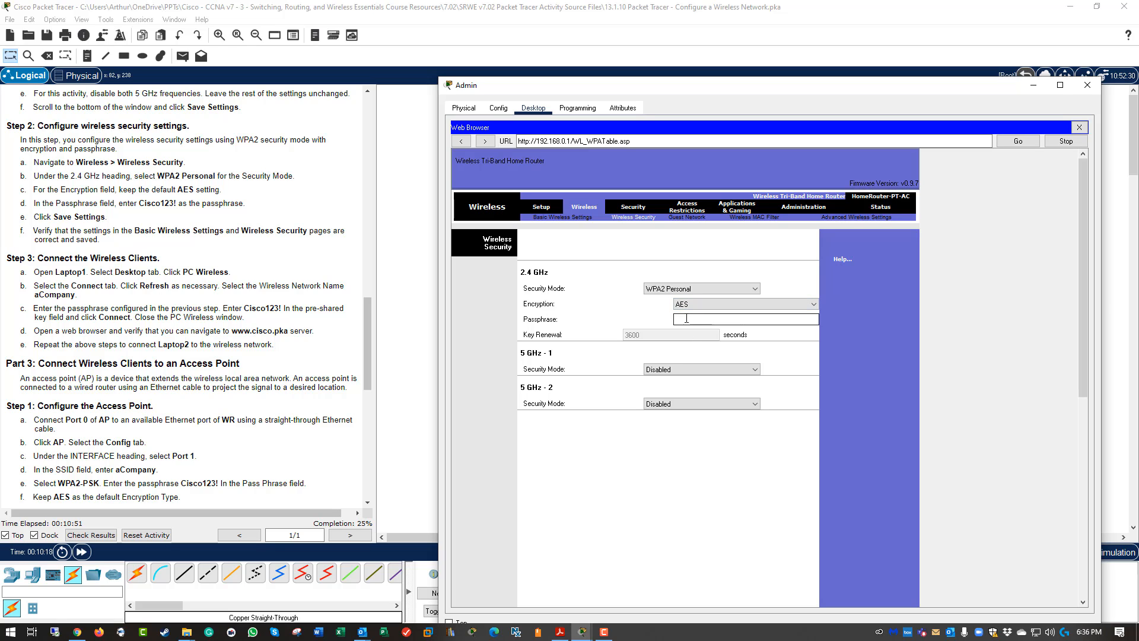
mouse_move(139, 203)
left_mouse_down()
mouse_move(173, 203)
mouse_move(139, 203)
left_mouse_up()
left_click(143, 201)
left_click(178, 204)
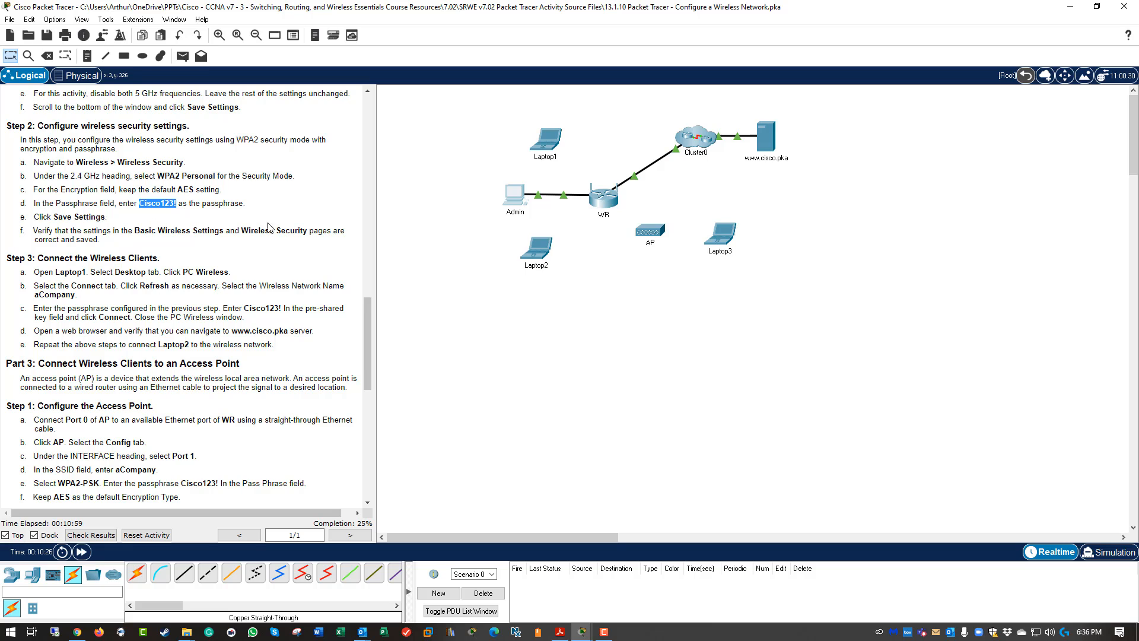
left_click(522, 200)
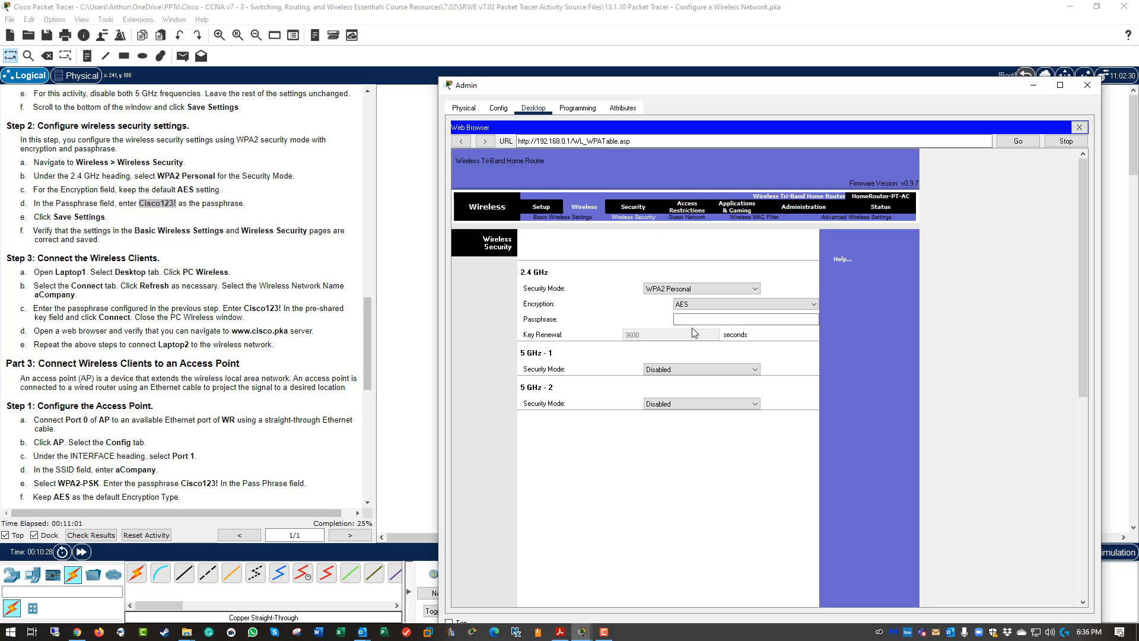
right_click(679, 319)
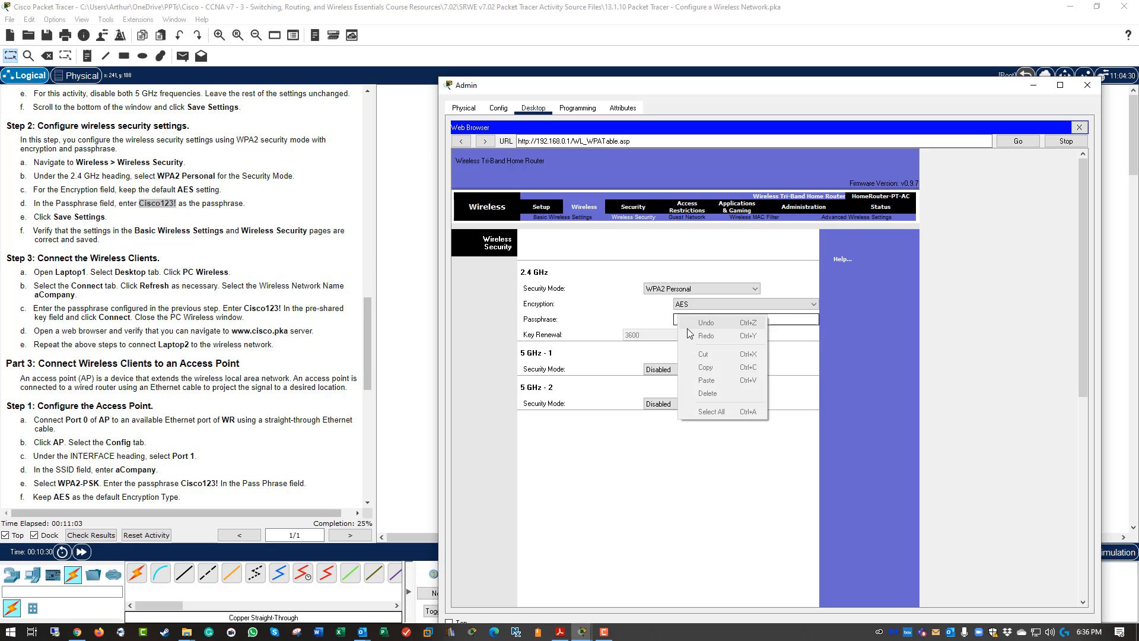
left_click(679, 324)
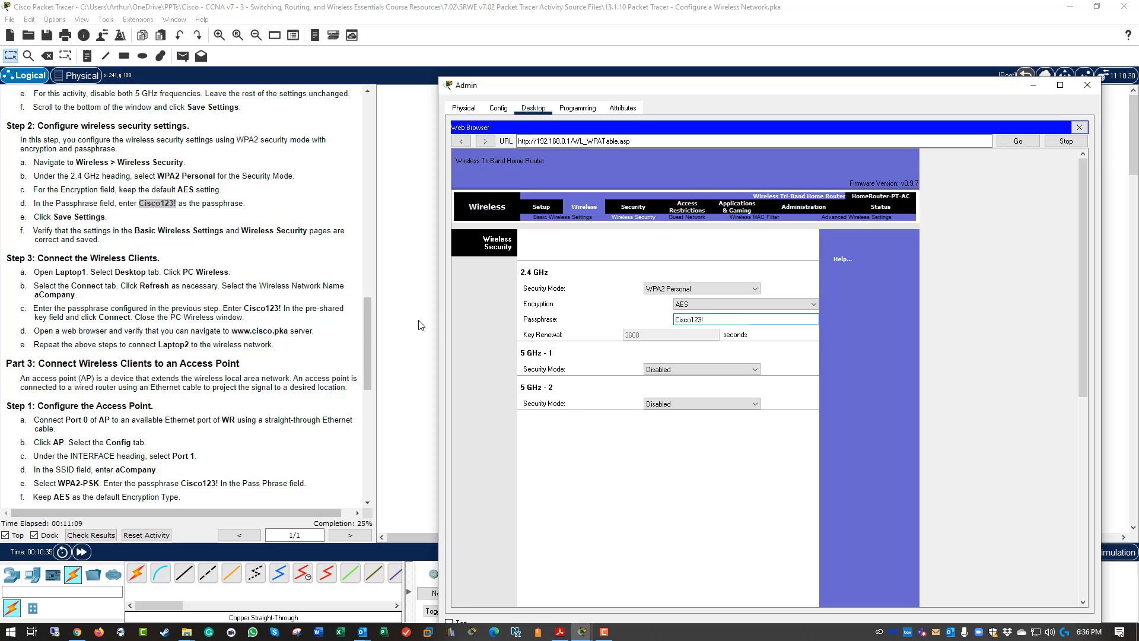
Save the wireless security settings and scroll back to the top of the page.
scroll(719, 504, "down", 10)
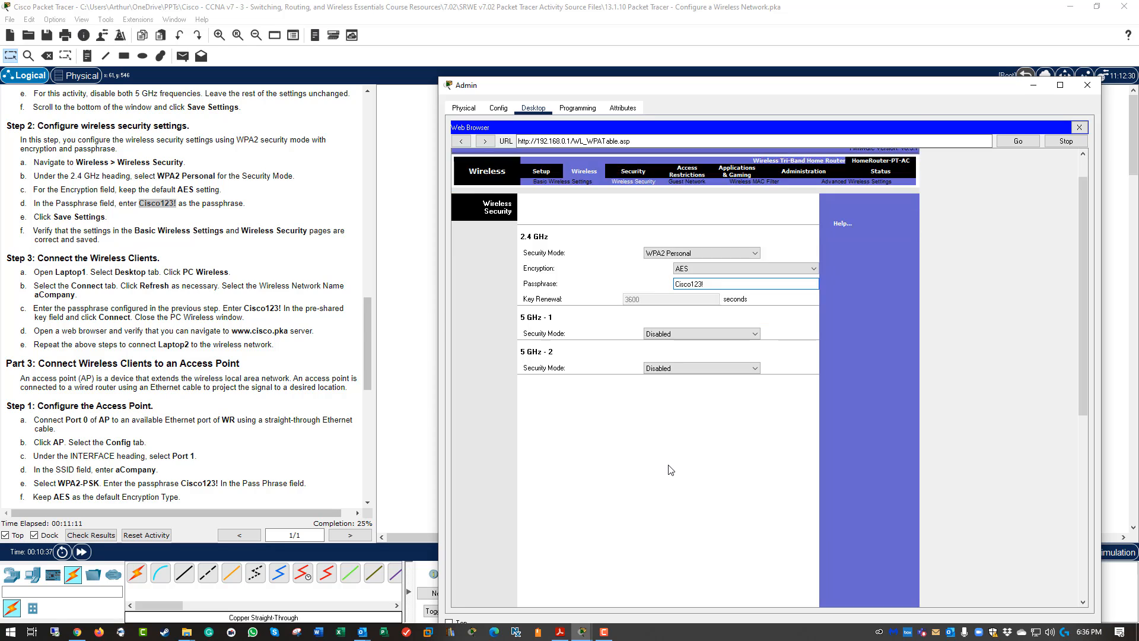
left_click(692, 588)
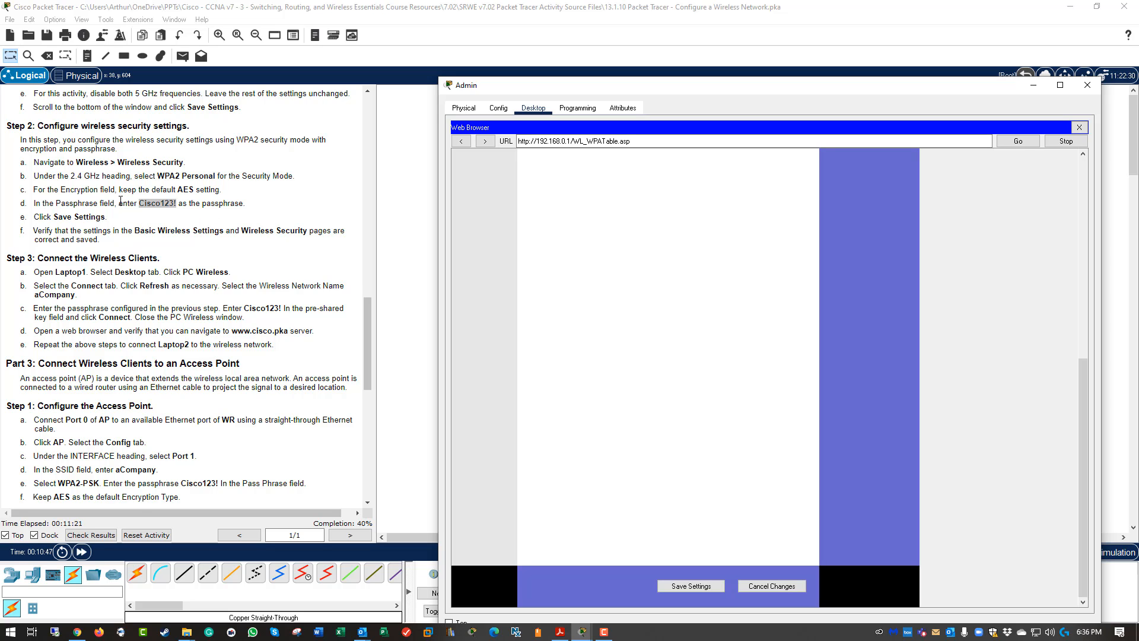
scroll(118, 200, "up", 3)
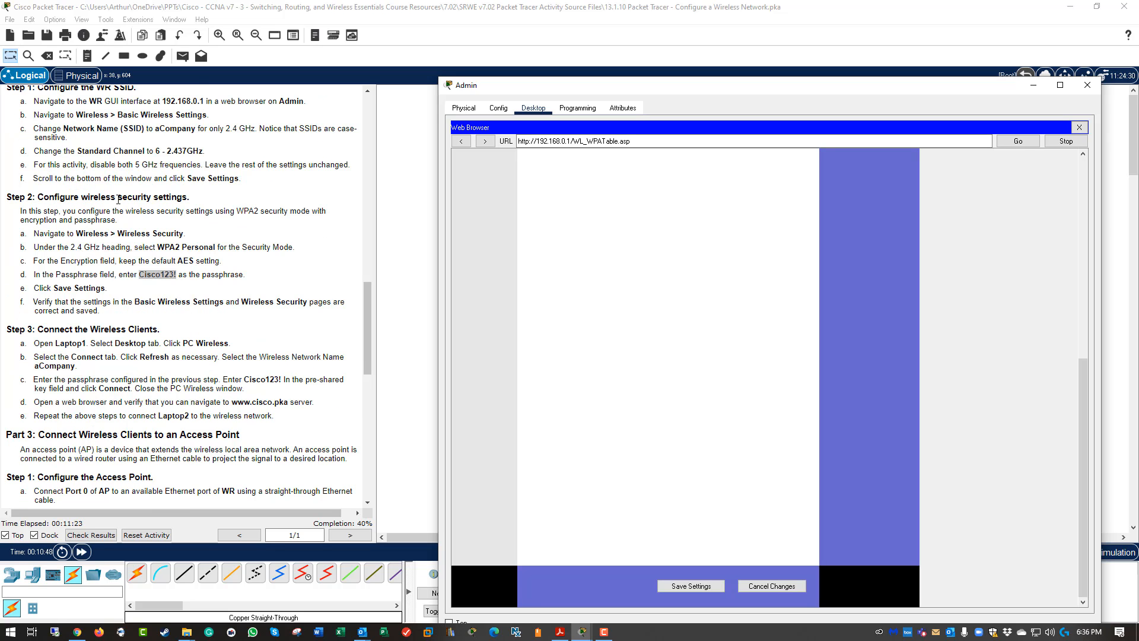
scroll(118, 200, "up", 1)
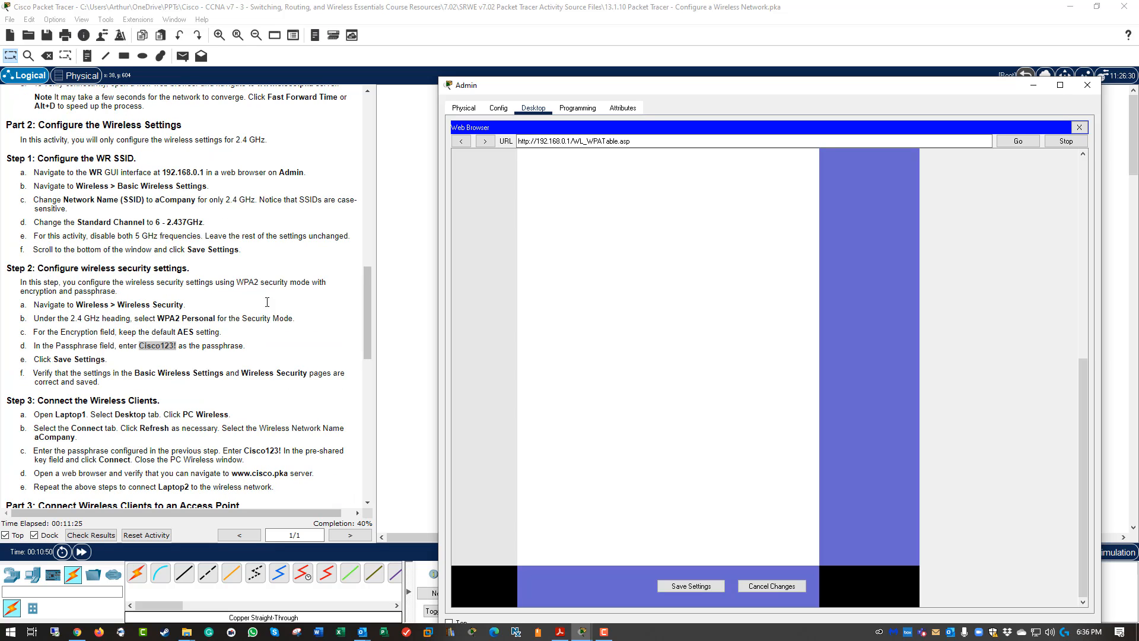
scroll(891, 281, "up", 5)
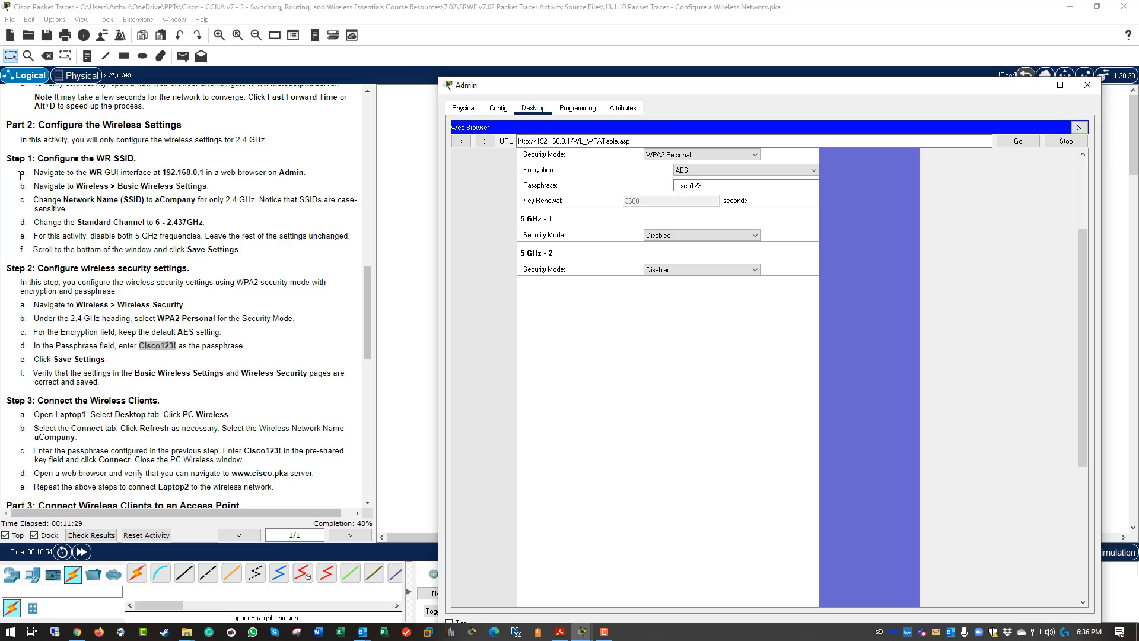
scroll(635, 237, "up", 3)
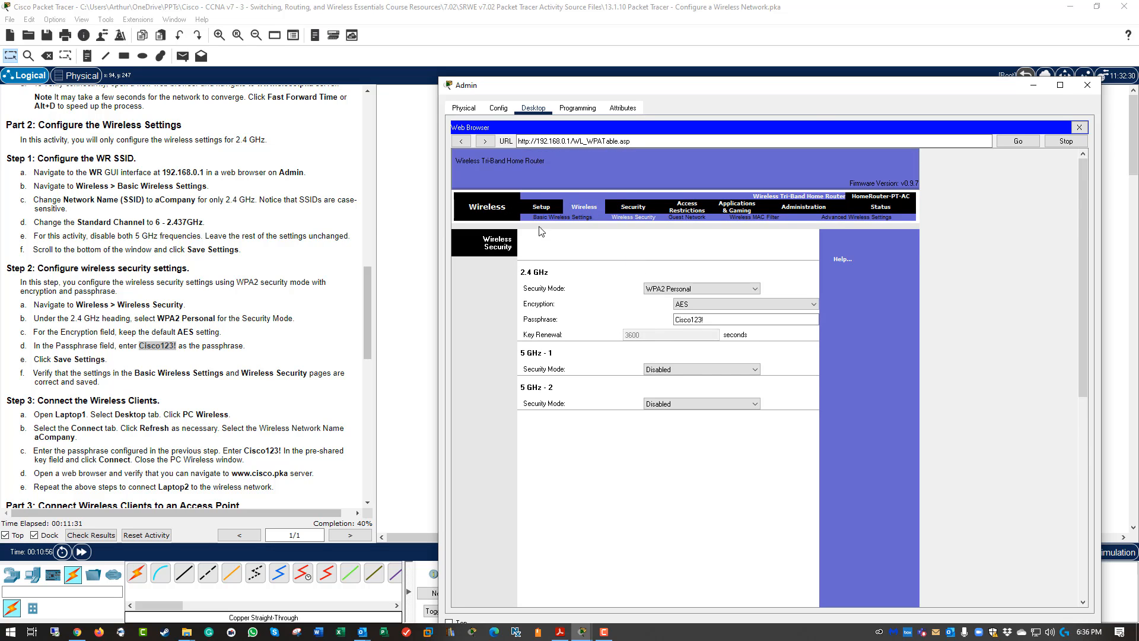
Name the 2.4 GHz network aCompany and set its channel to 6 - 2.437GHz.
left_click(540, 218)
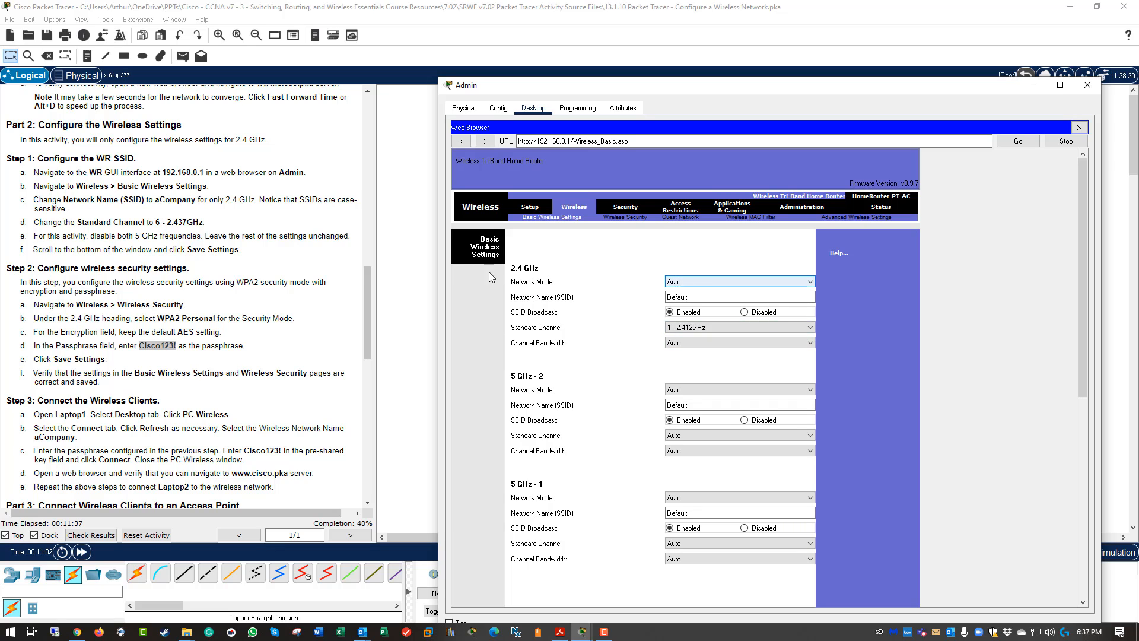
left_click(677, 300)
double_click(677, 300)
type("aCompany")
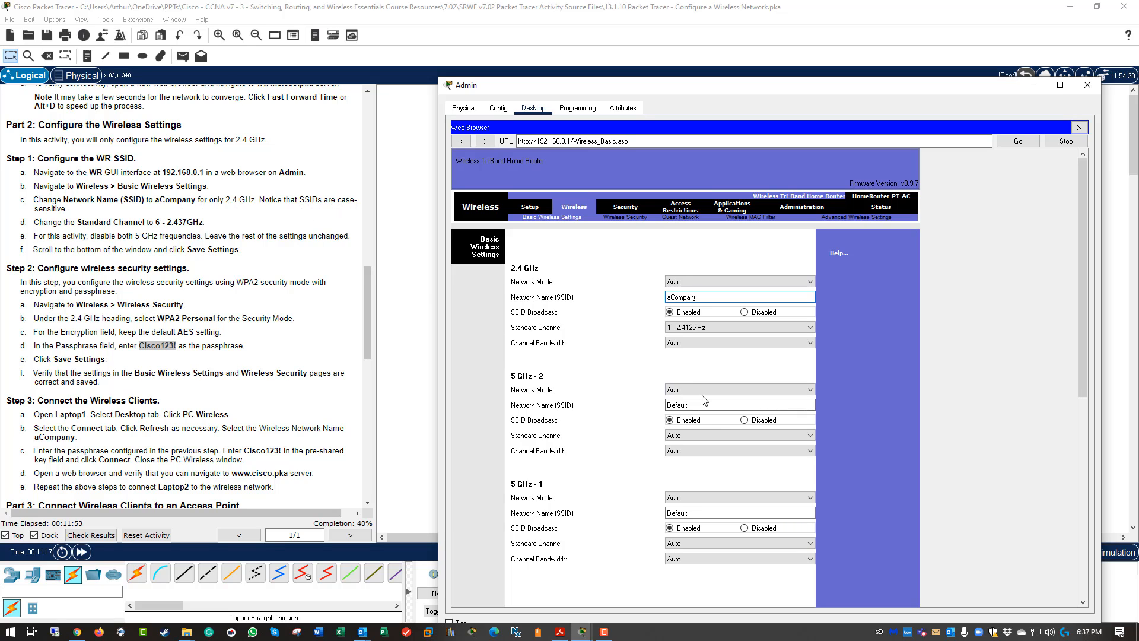
left_click(693, 343)
left_click(693, 342)
left_click(688, 327)
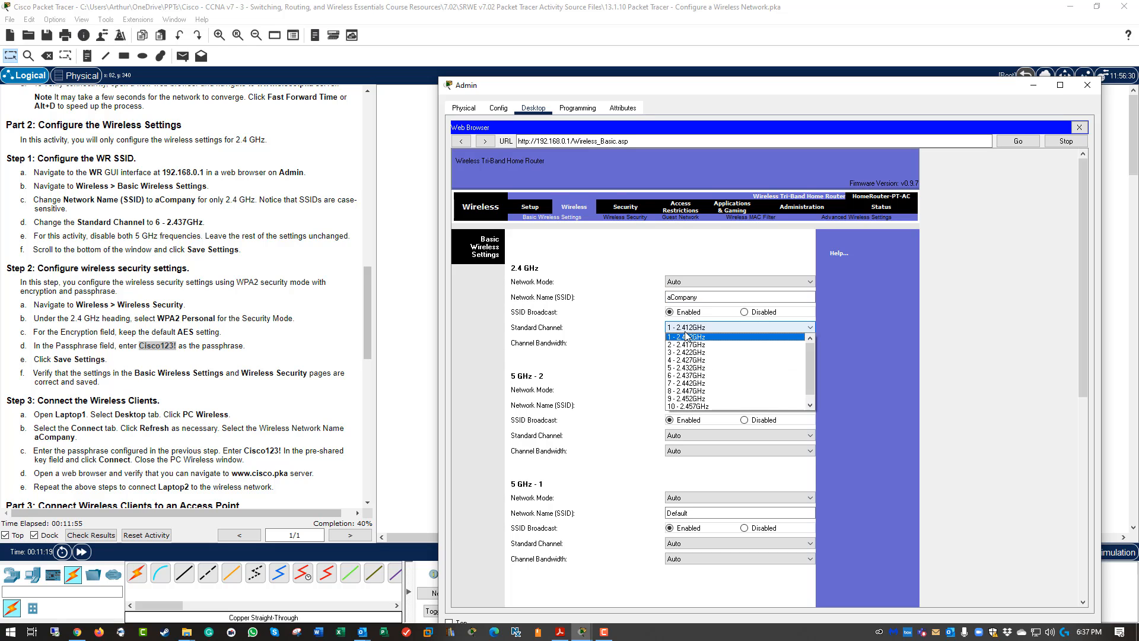
left_click(702, 375)
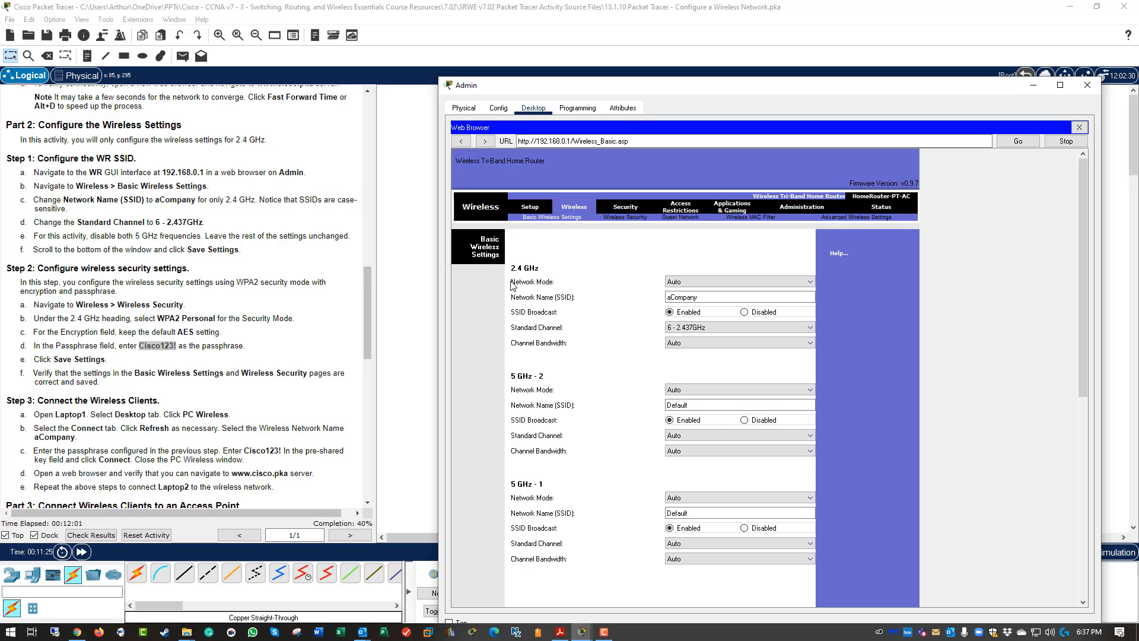
Disable both 5 GHz network modes, save the wireless settings, and close Admin's window.
left_click(693, 390)
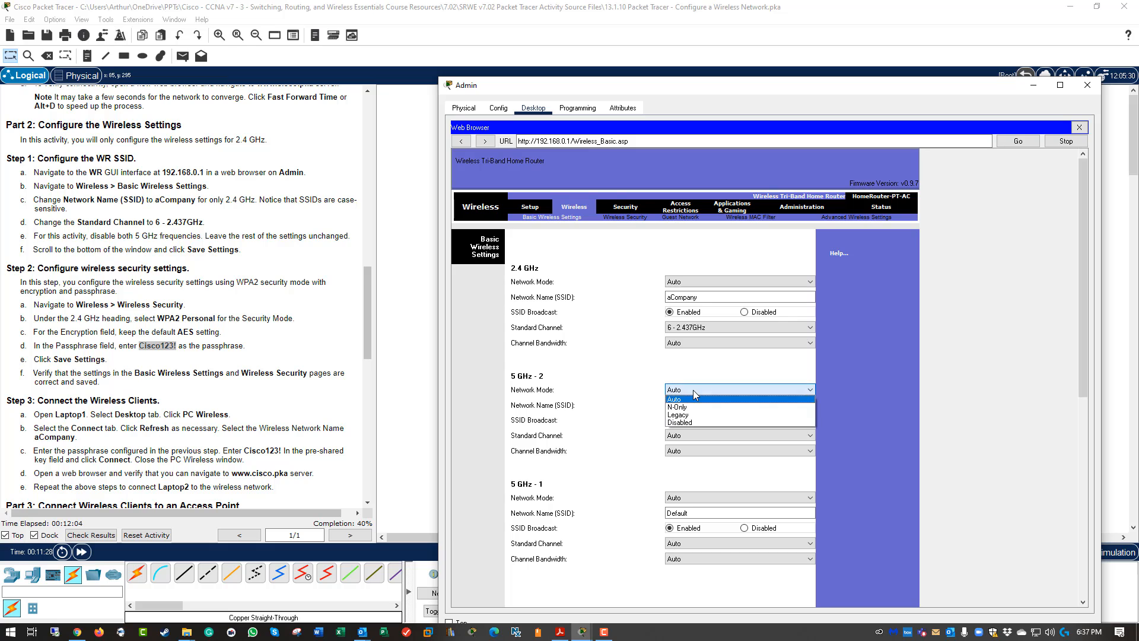
left_click(688, 421)
left_click(708, 497)
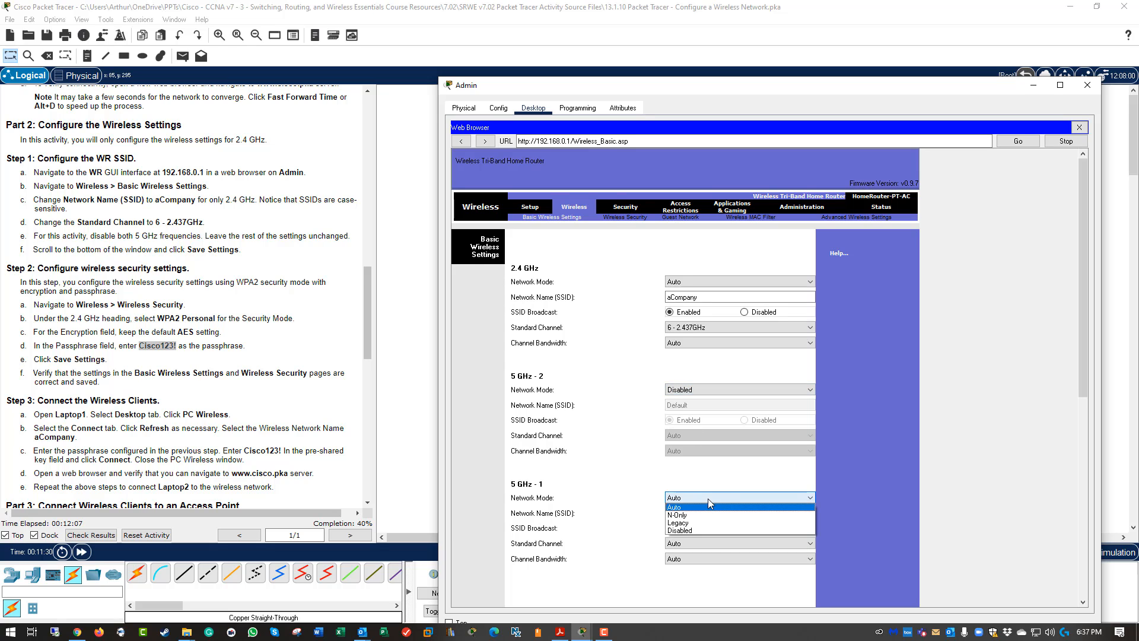
left_click(693, 530)
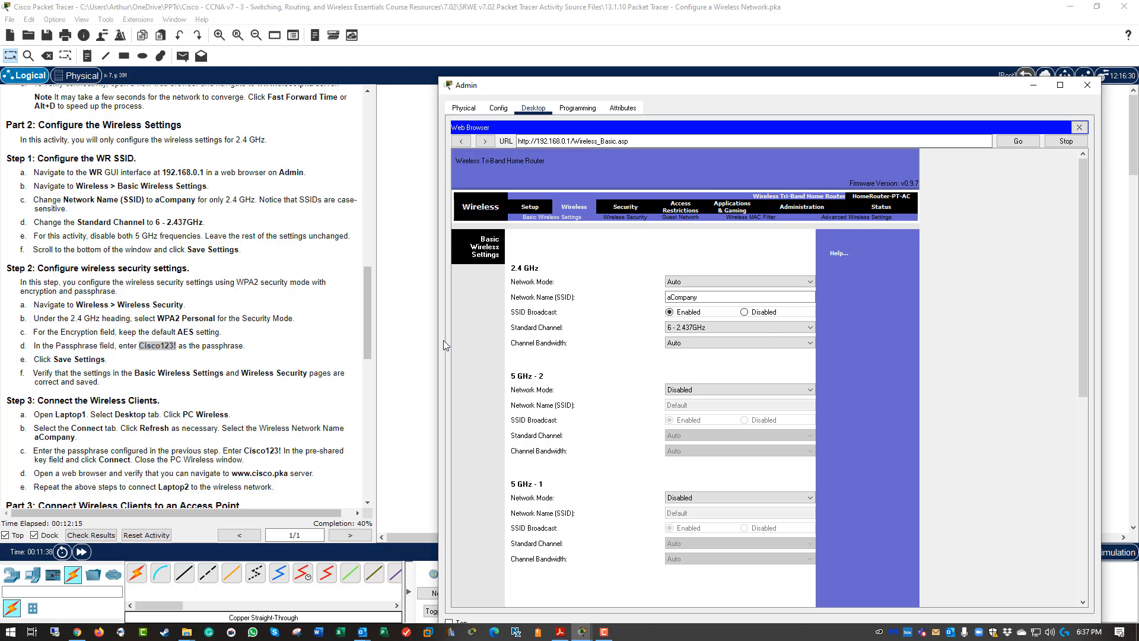
scroll(931, 378, "down", 10)
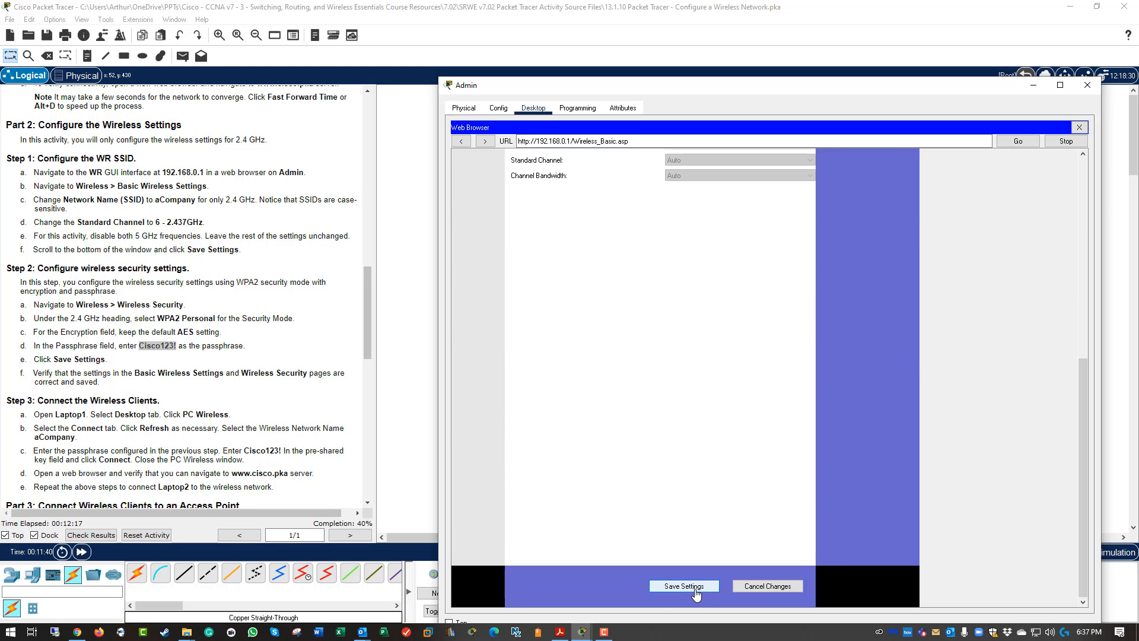
left_click(696, 590)
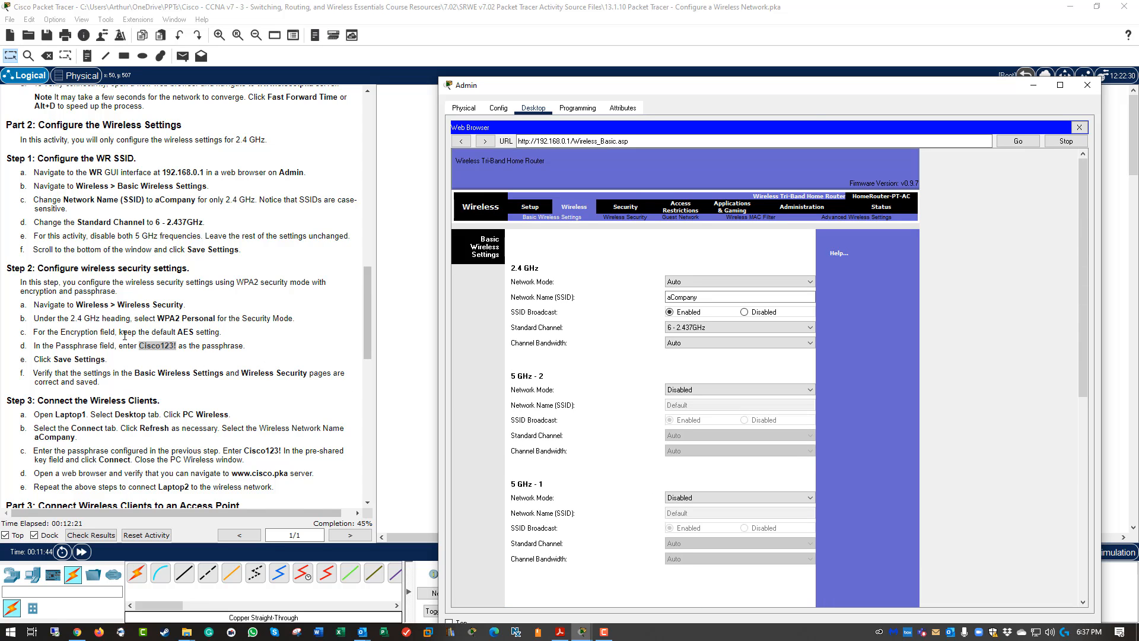
scroll(140, 329, "down", 2)
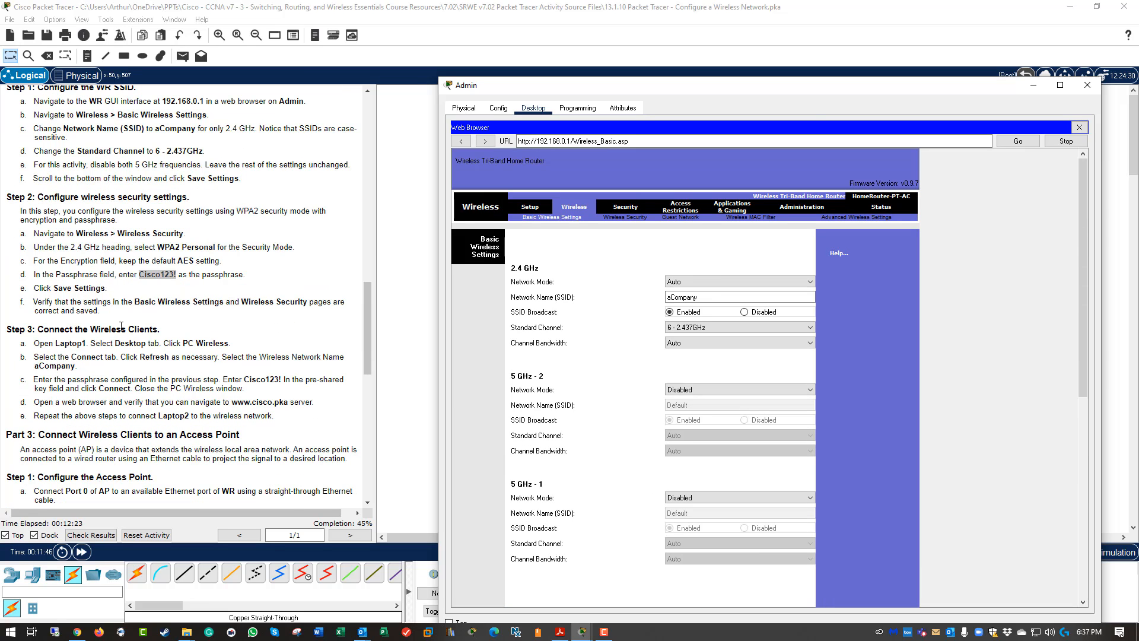
left_click(1087, 85)
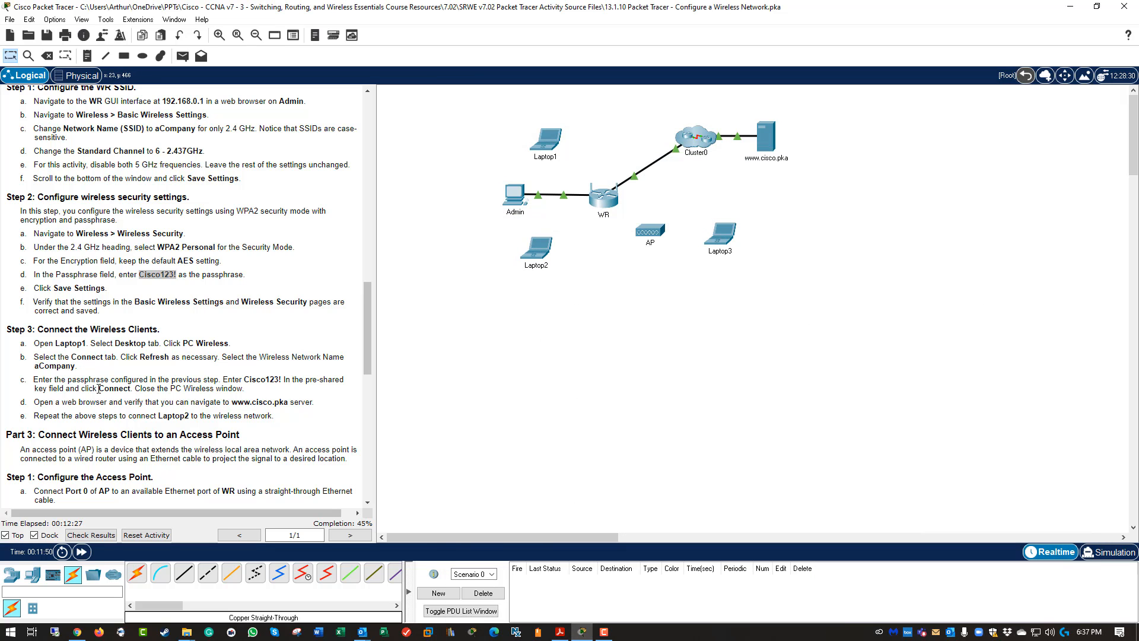
Open Laptop1's PC Wireless client and refresh the list of available networks.
left_click(544, 140)
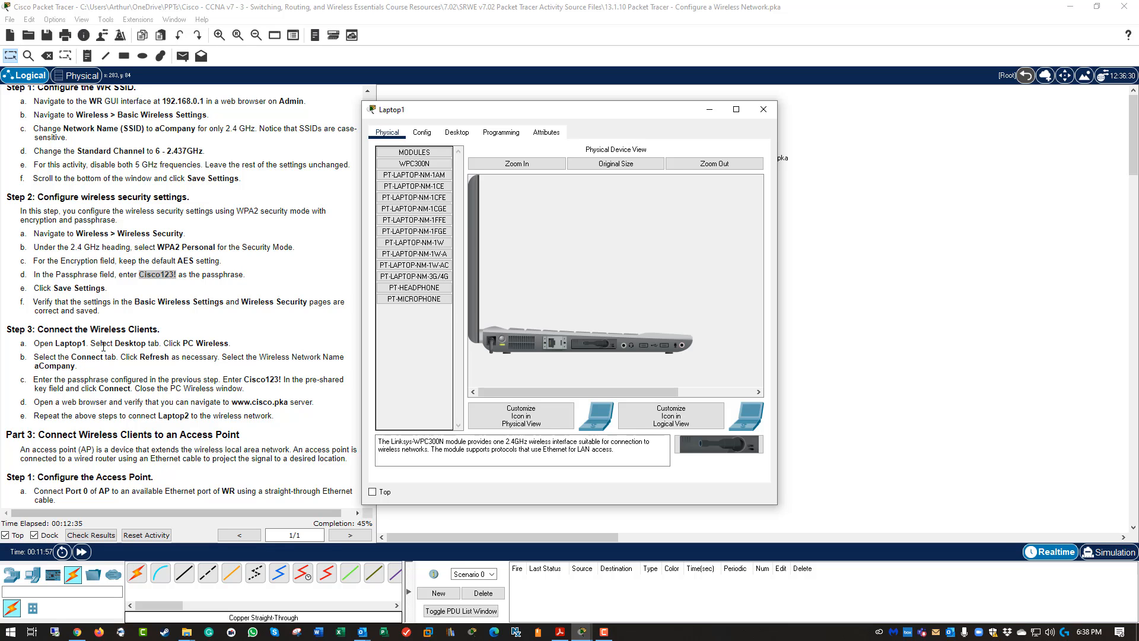
left_click(467, 135)
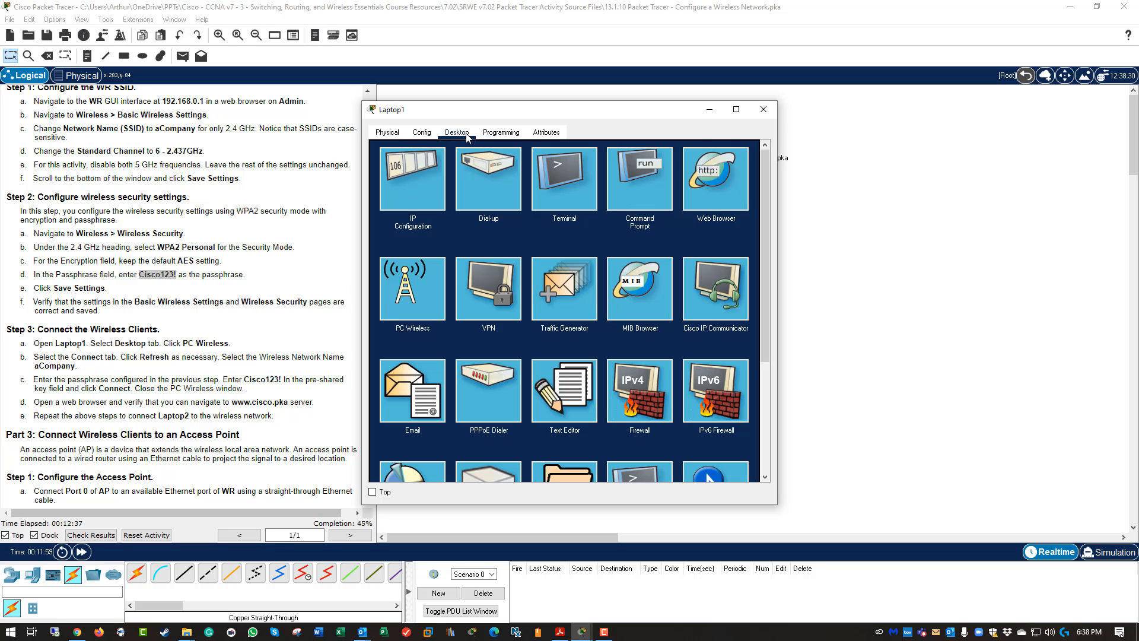
left_click(411, 289)
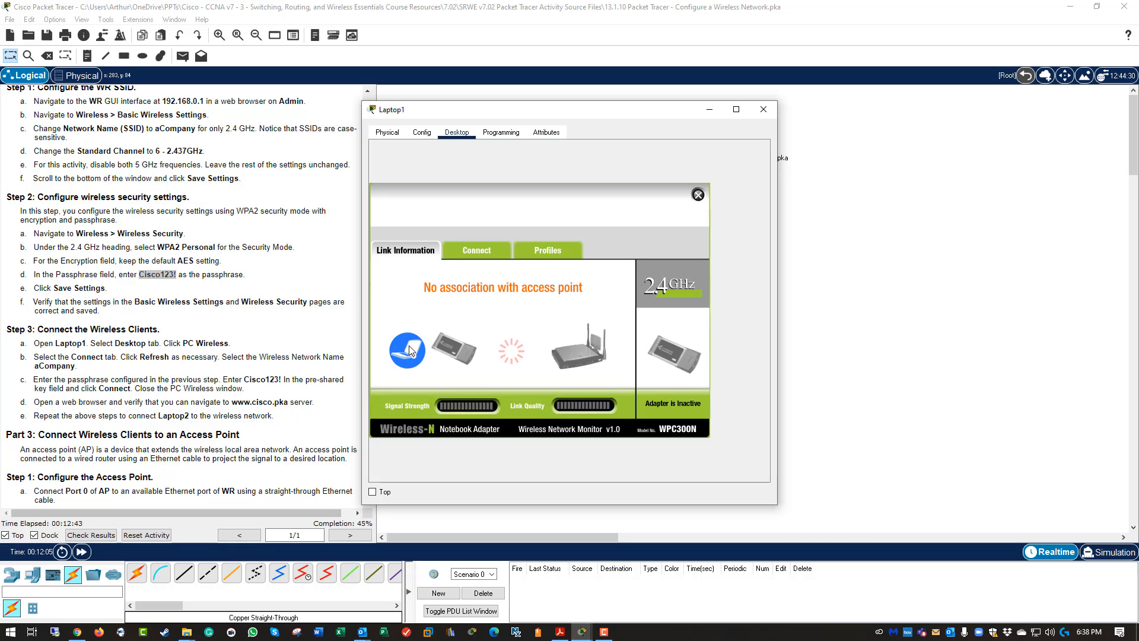
left_click(466, 255)
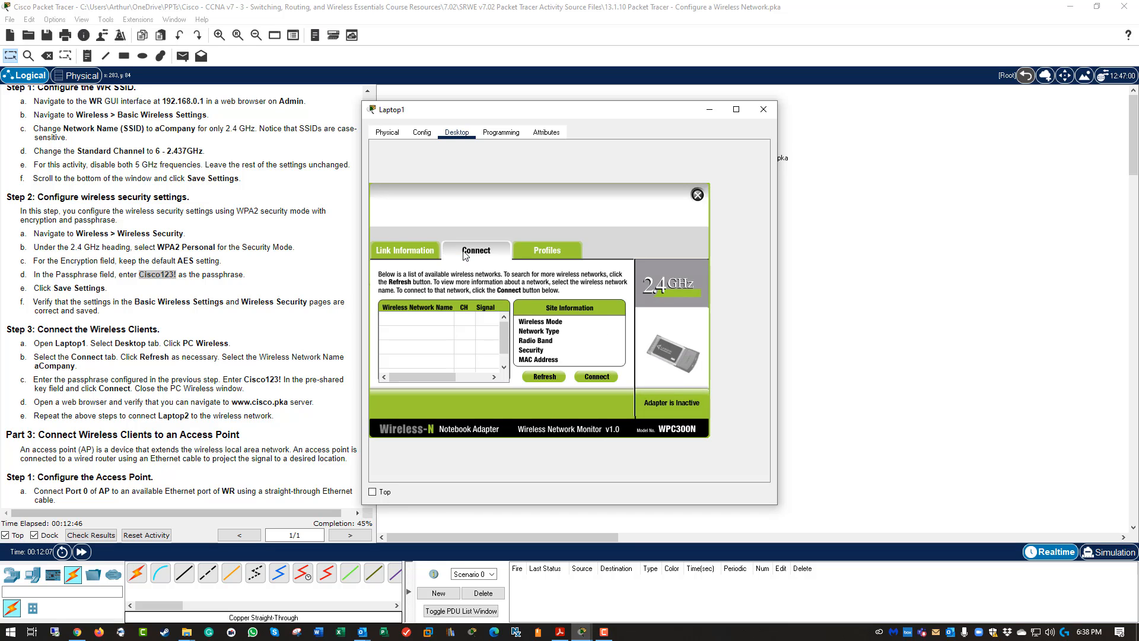
left_click(538, 377)
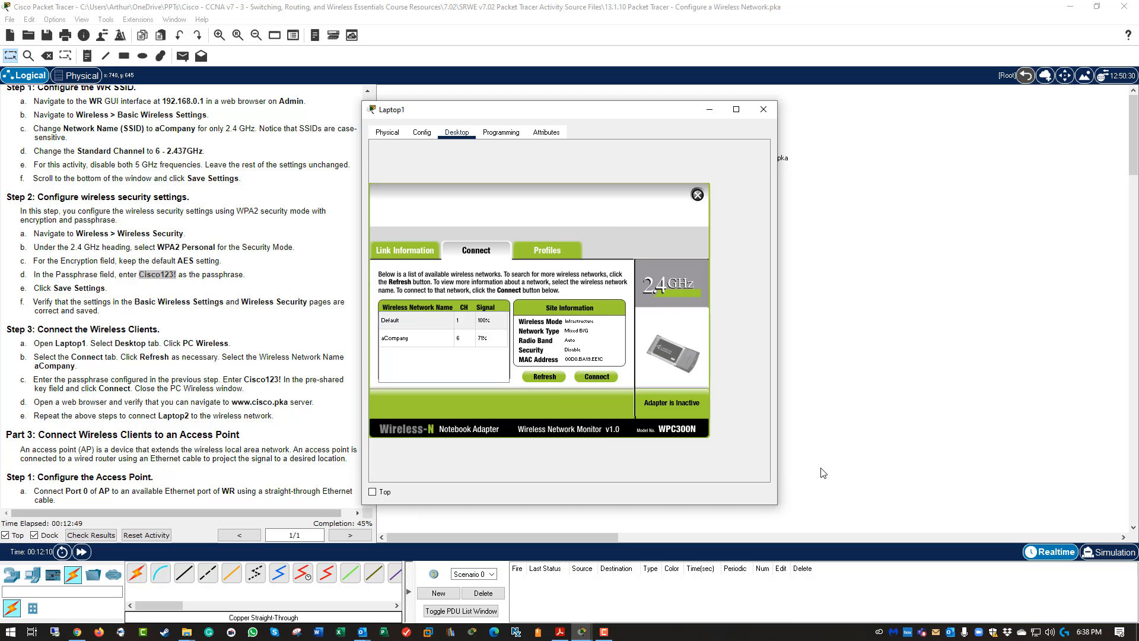
Join aCompany with the pre-shared key and check Laptop1's wireless link status.
left_click(402, 341)
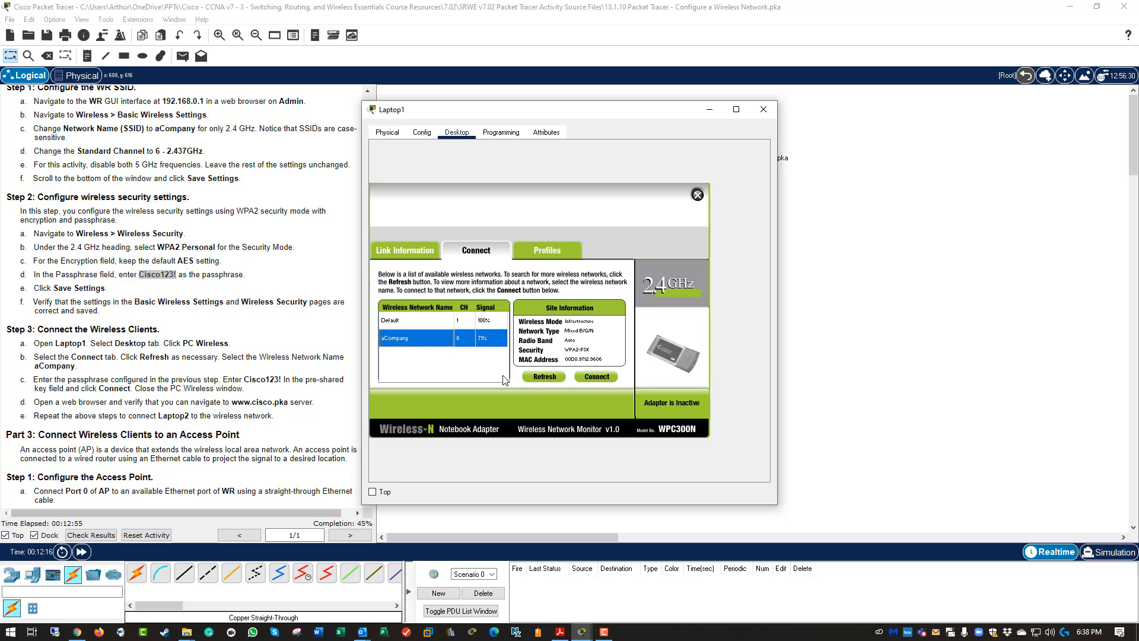
left_click(596, 377)
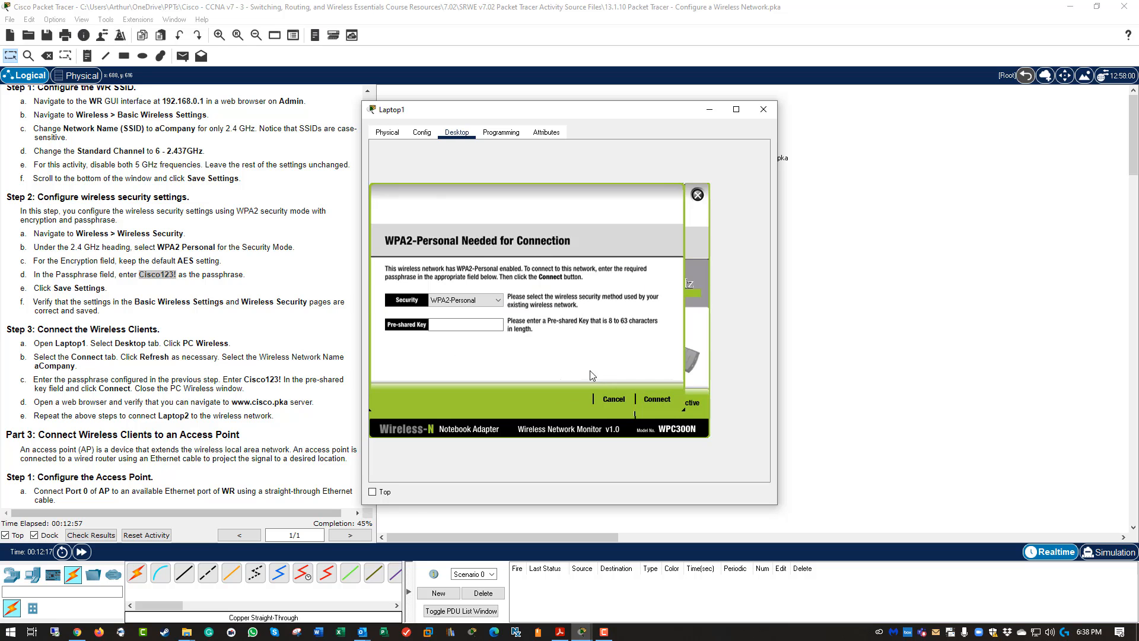
left_click(452, 327)
type("Cisco123!")
left_click(661, 405)
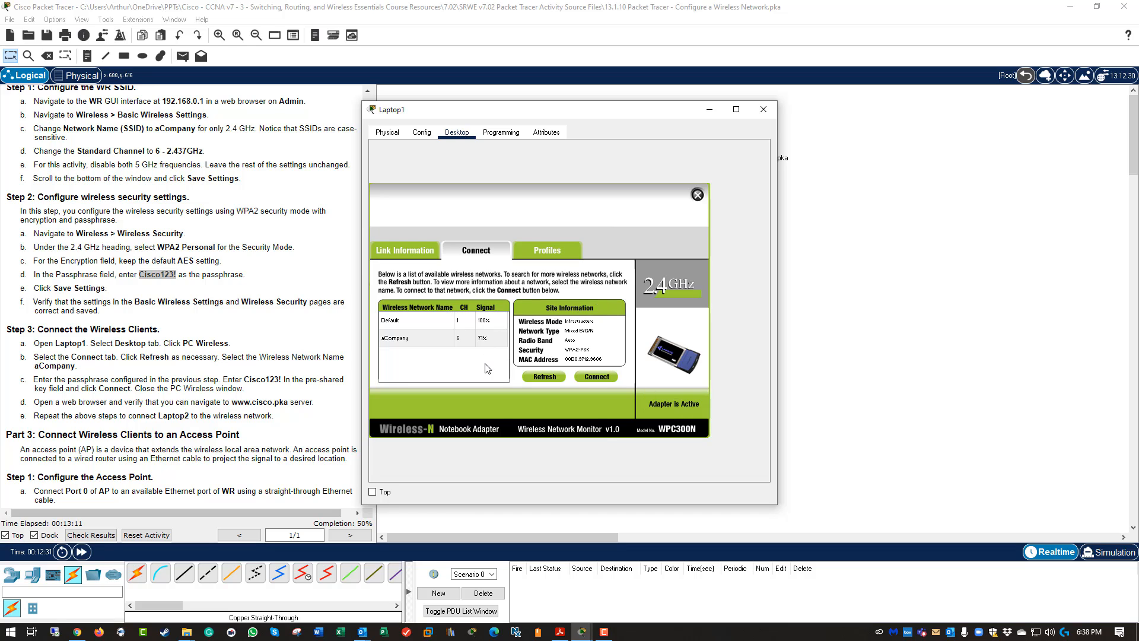
left_click(398, 248)
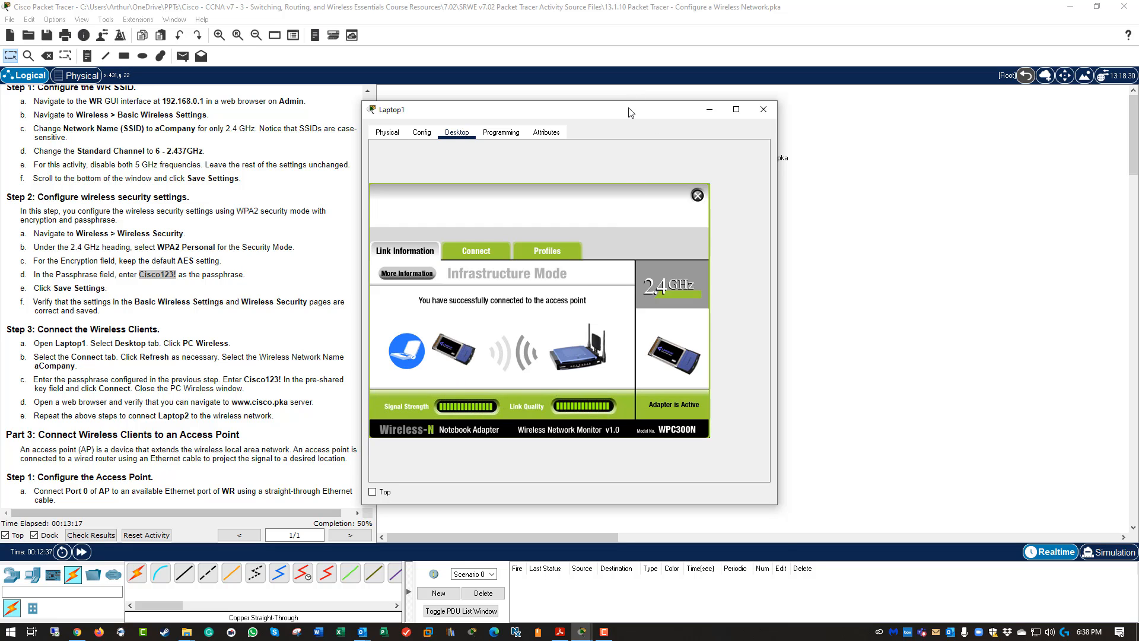
left_click_drag(631, 113, 652, 293)
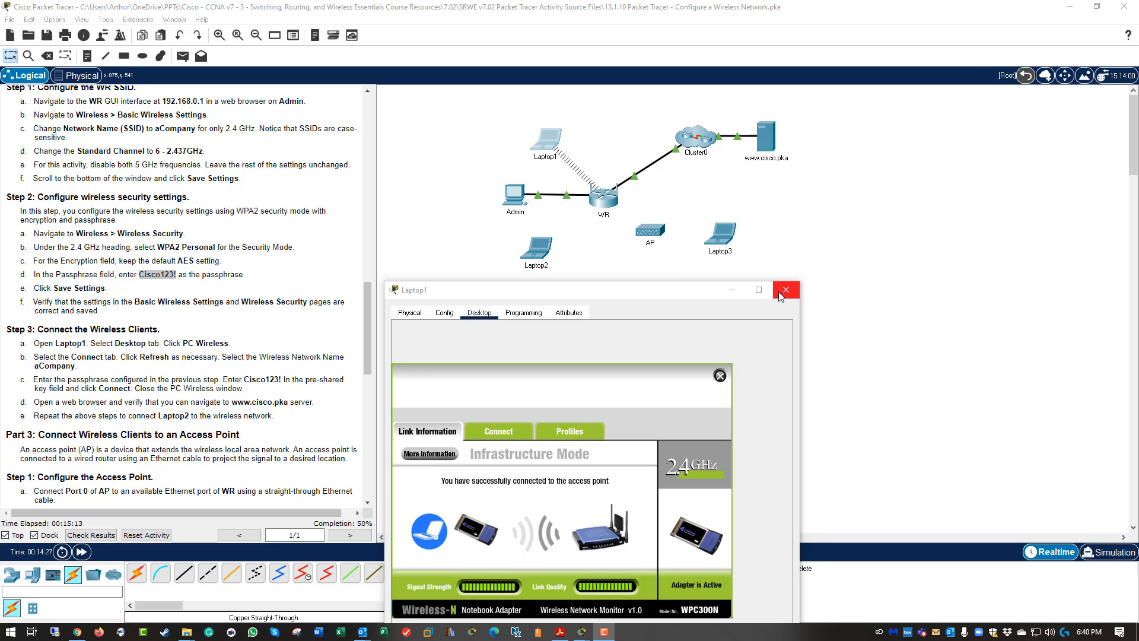
left_click(781, 297)
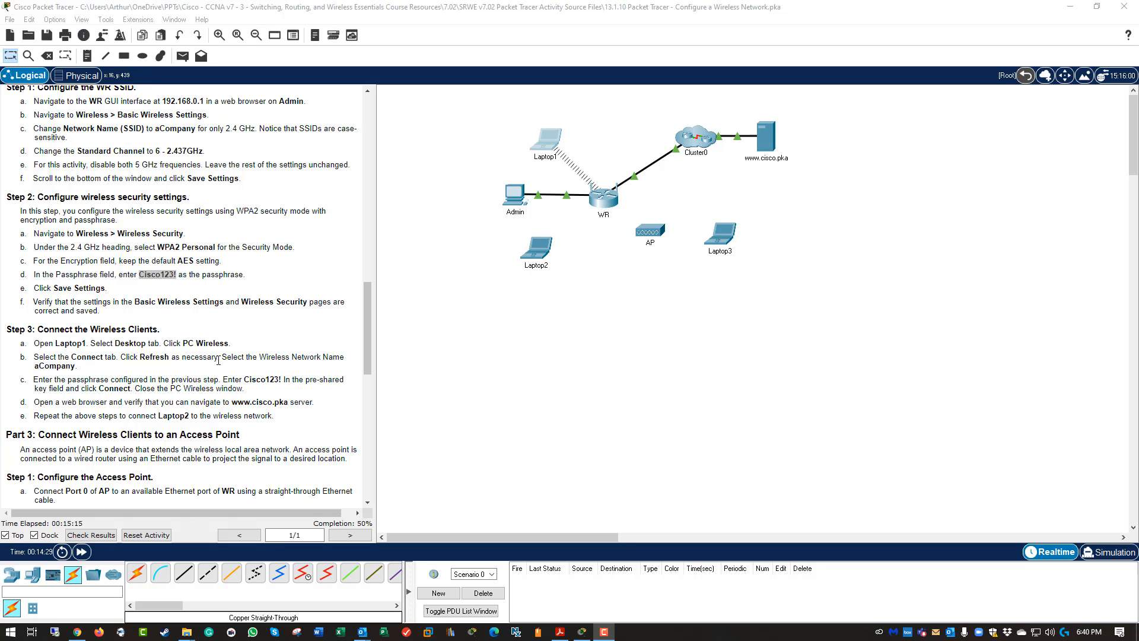
left_click(101, 271)
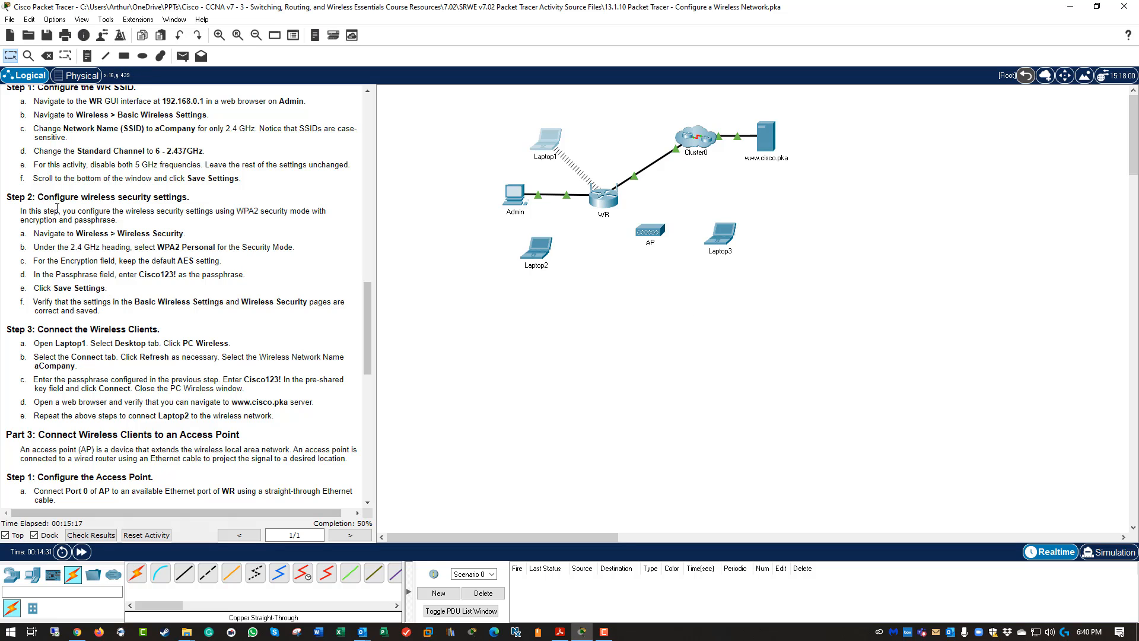
left_click_drag(66, 200, 218, 297)
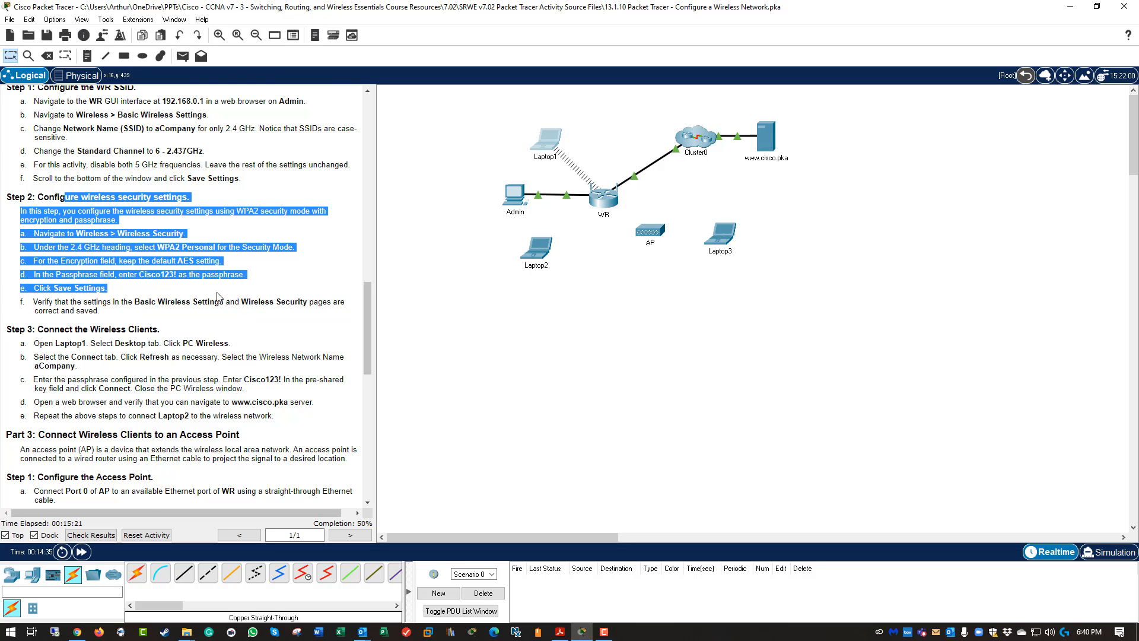
scroll(217, 296, "down", 1)
left_click(218, 297)
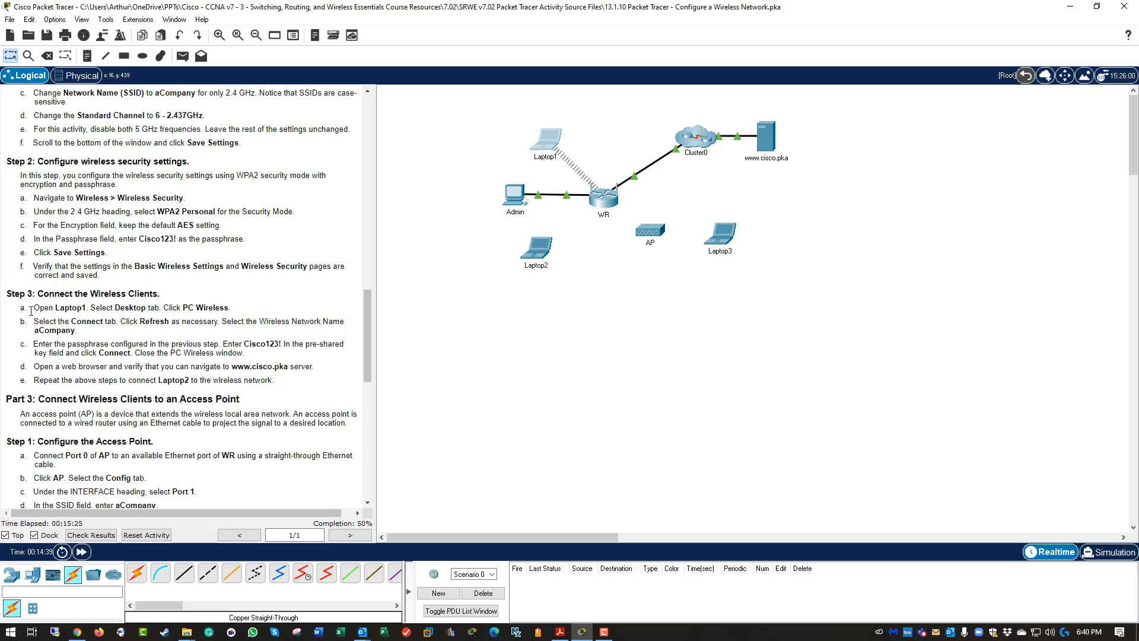
left_click_drag(30, 308, 274, 359)
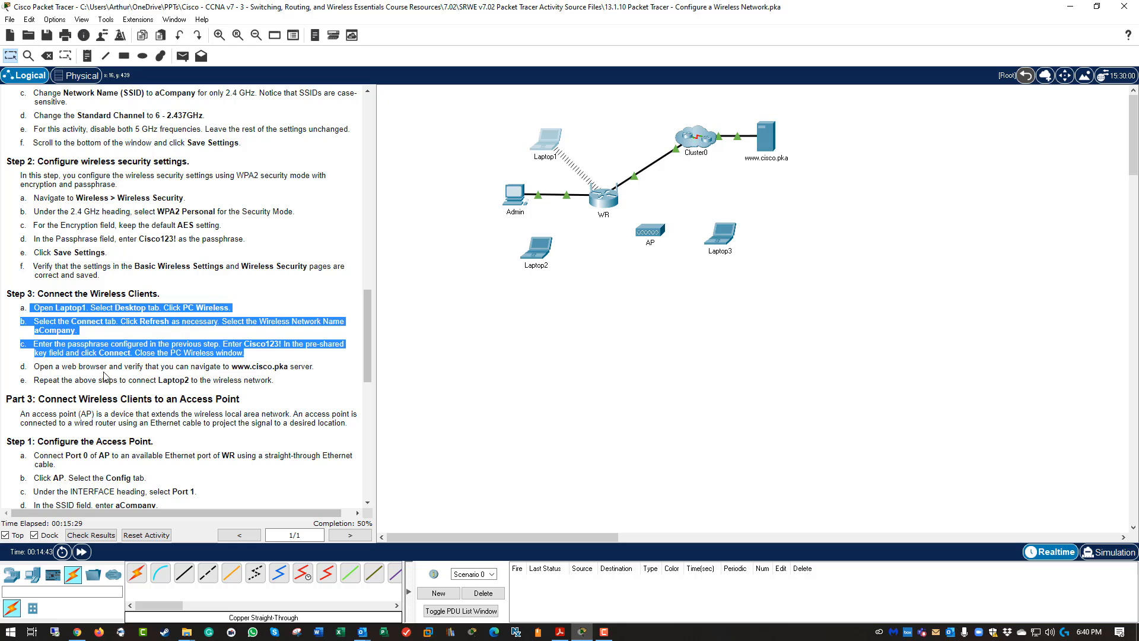
left_click(239, 371)
left_click_drag(238, 366, 292, 364)
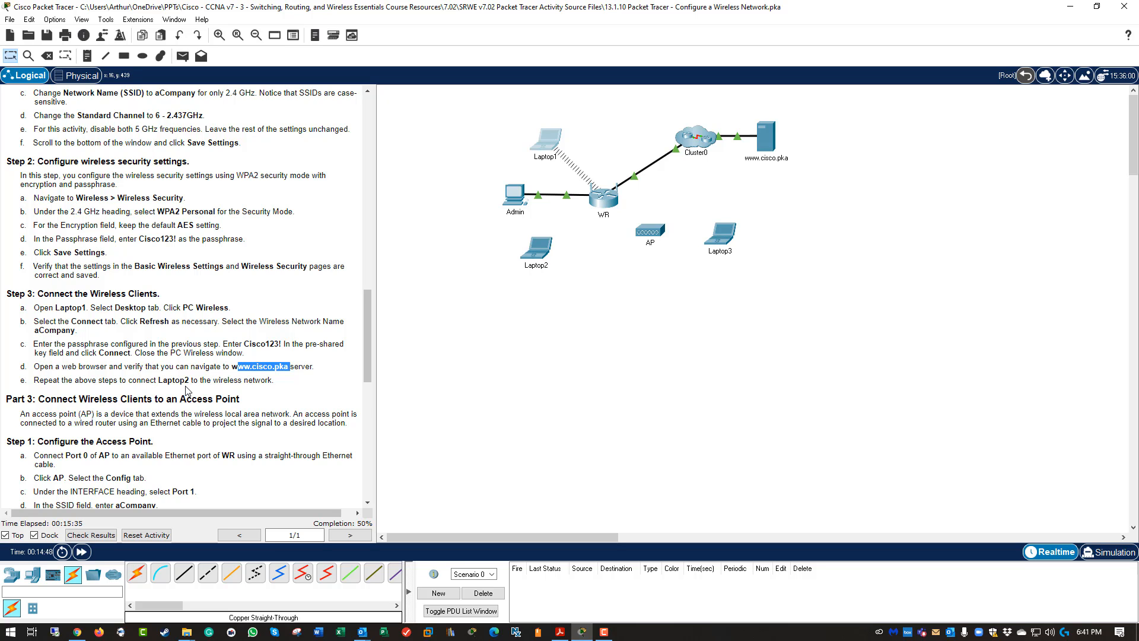
left_click(599, 355)
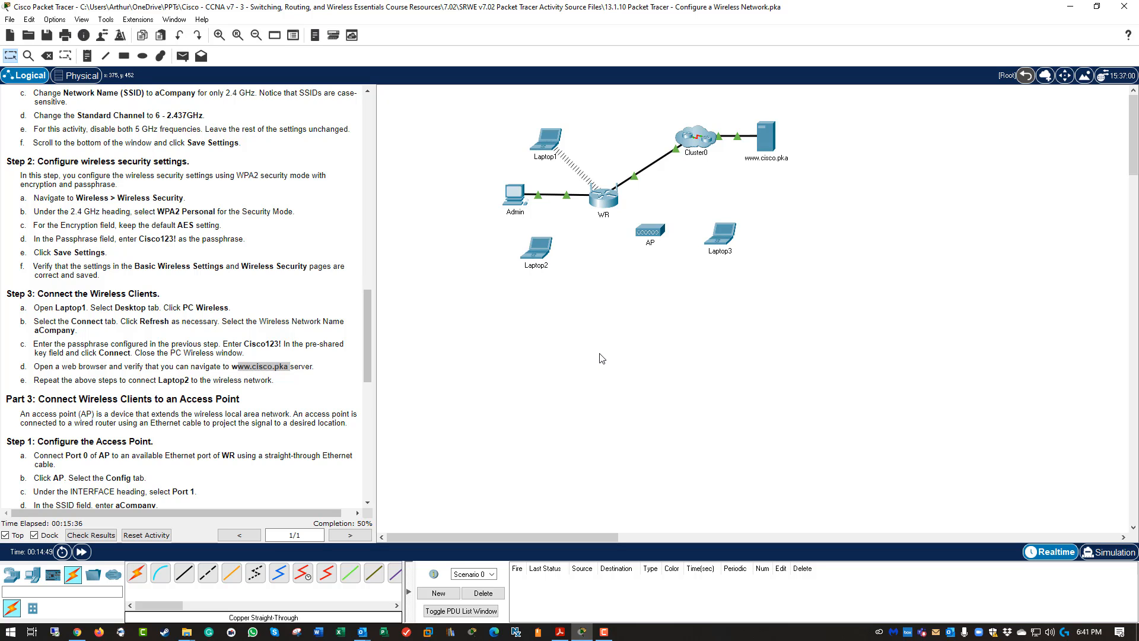
From Laptop2's PC Wireless client, refresh, select aCompany and connect with the pre-shared key.
left_click(542, 256)
left_click(457, 132)
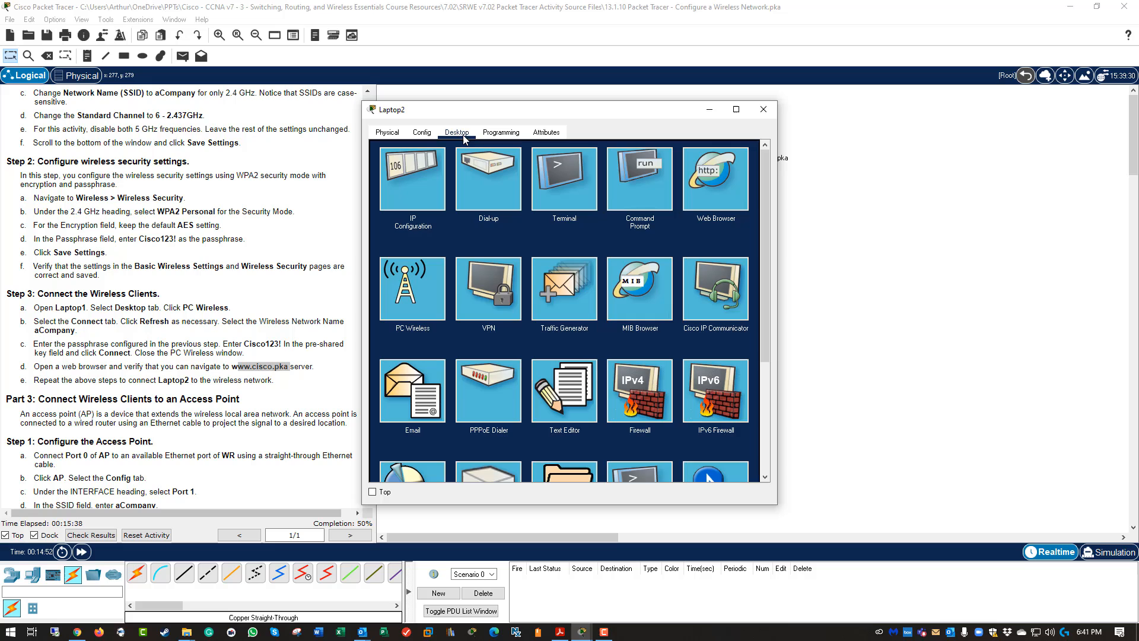
left_click(413, 288)
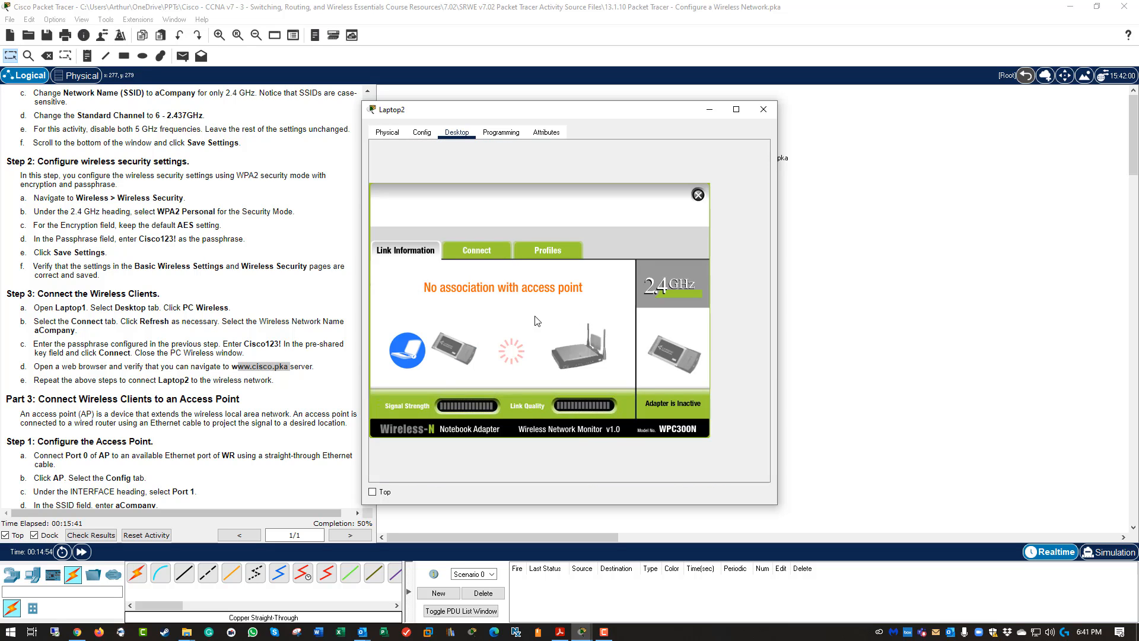
left_click(493, 248)
left_click(553, 378)
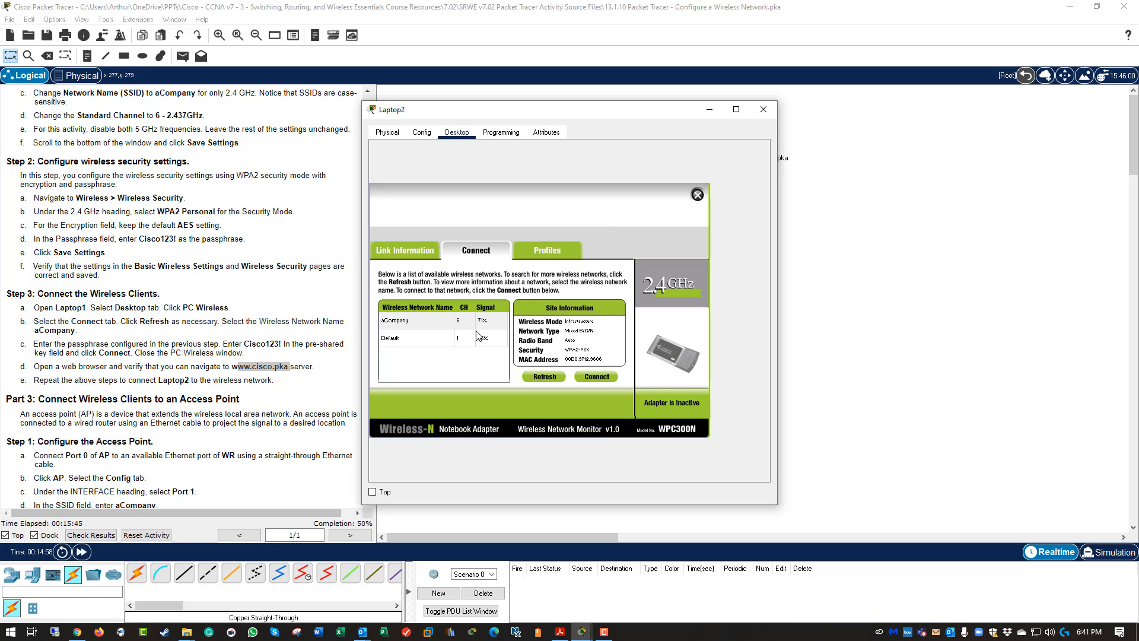
left_click(396, 323)
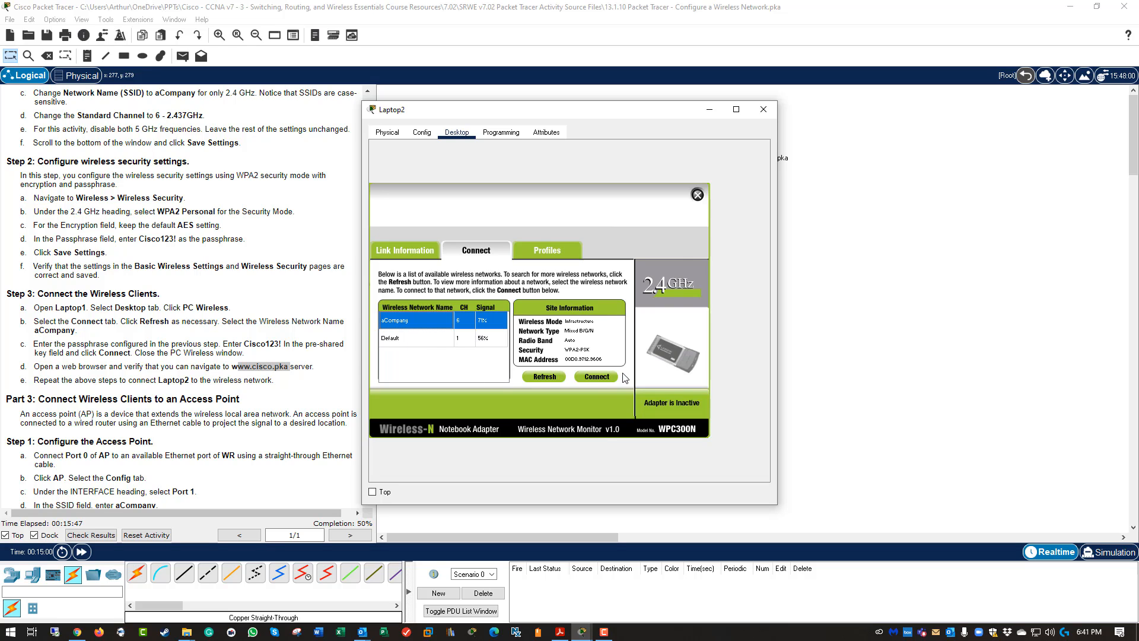
left_click(596, 377)
left_click(459, 323)
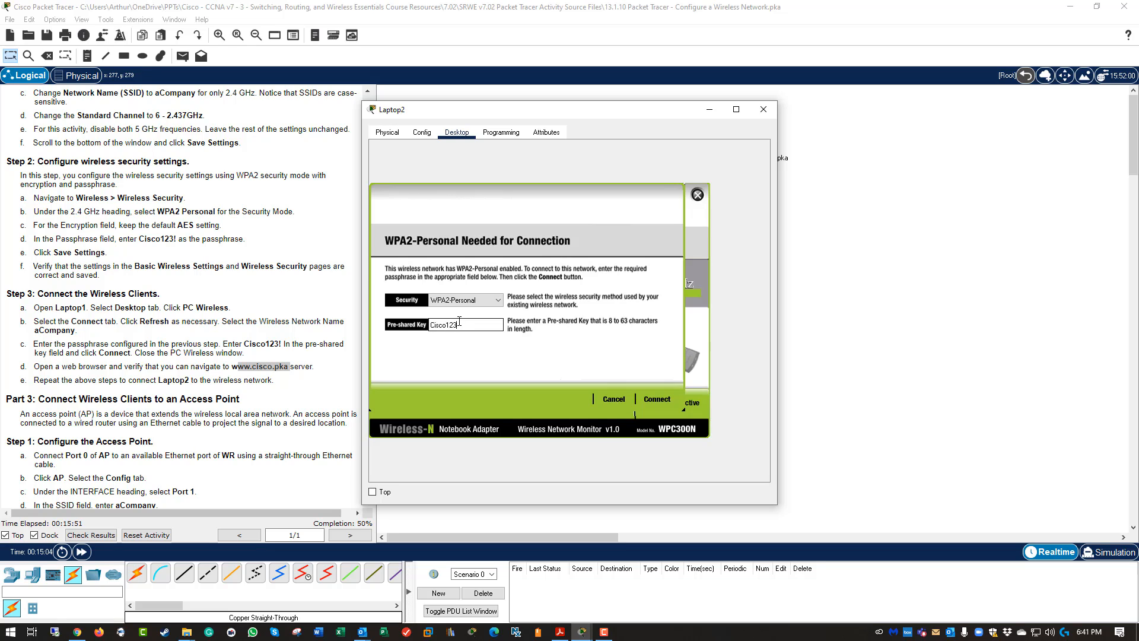
left_click(656, 400)
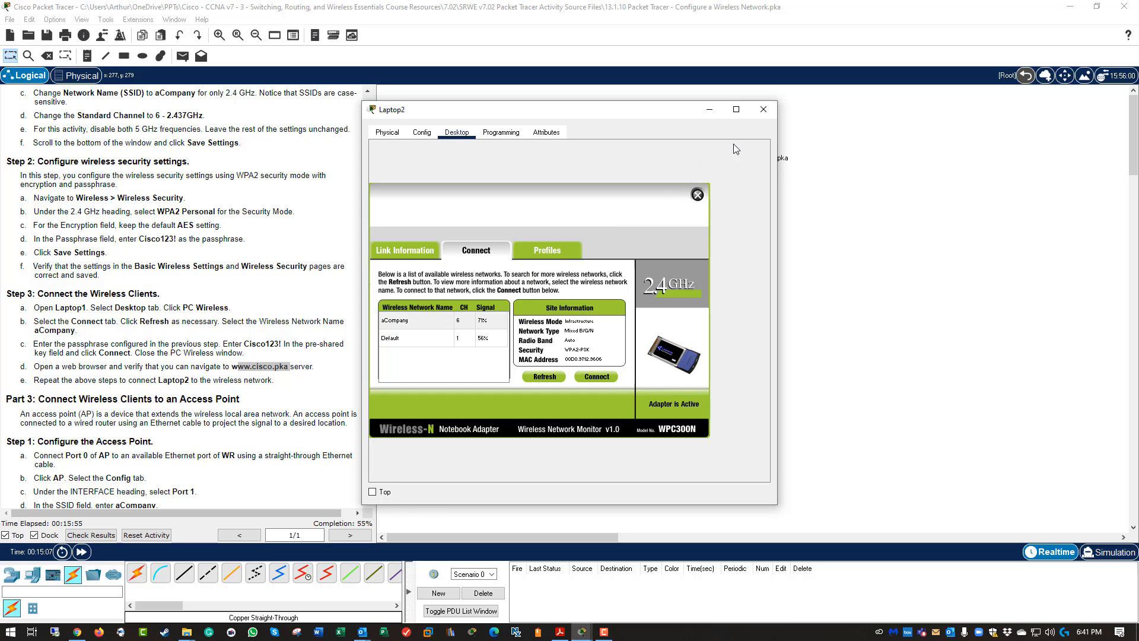
left_click_drag(641, 111, 771, 144)
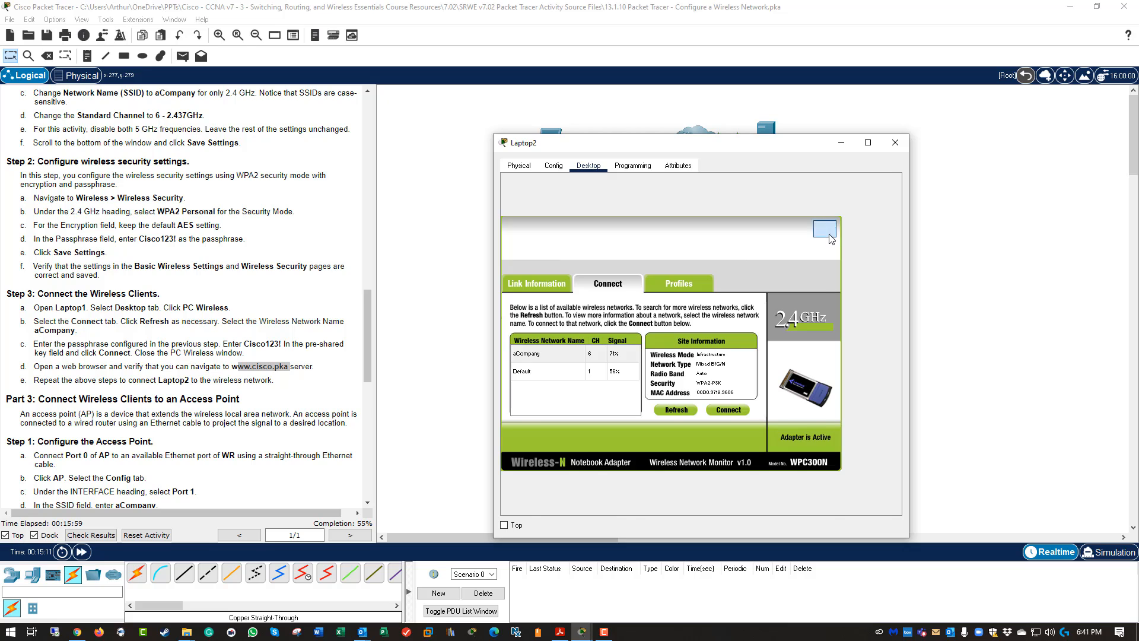
left_click(829, 228)
left_click(855, 225)
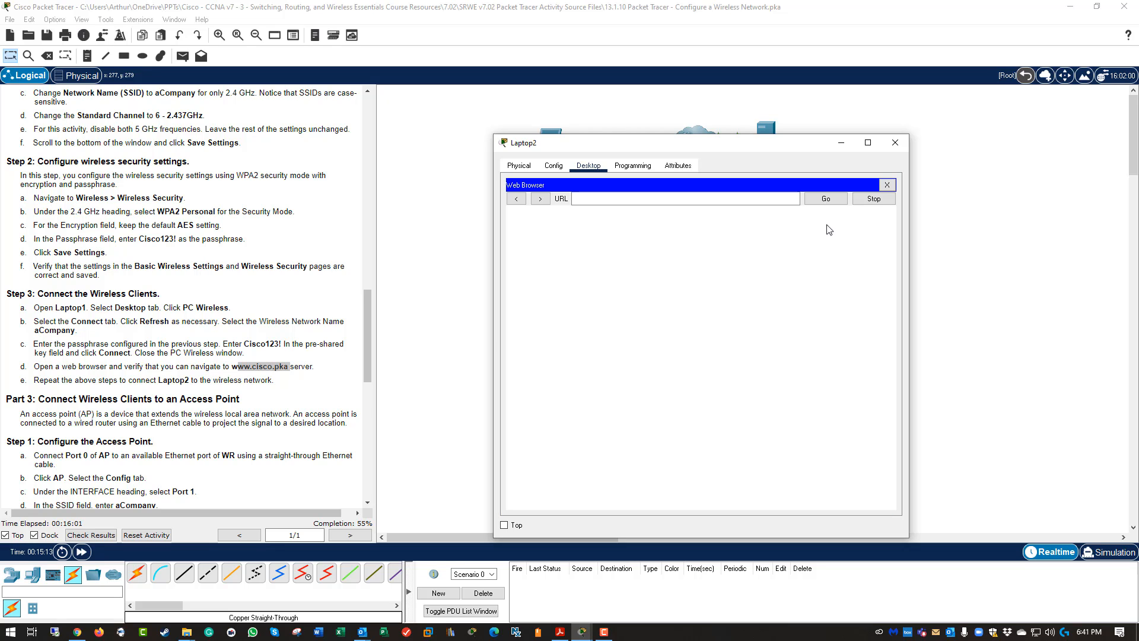
left_click(584, 197)
type("www.")
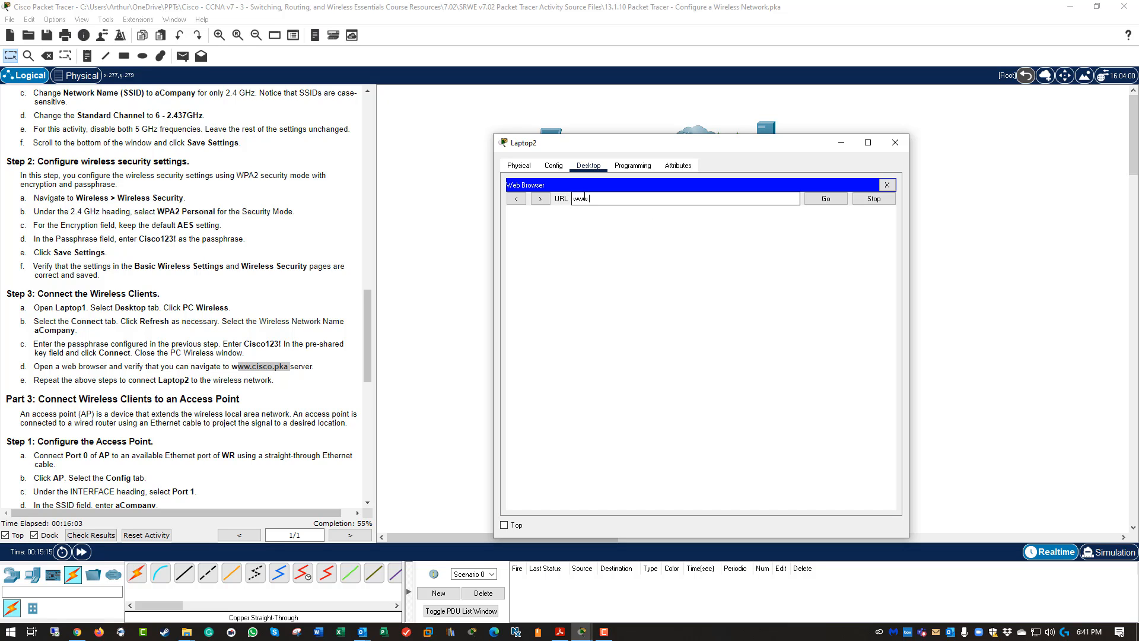
type("cisco.pka")
key("Return")
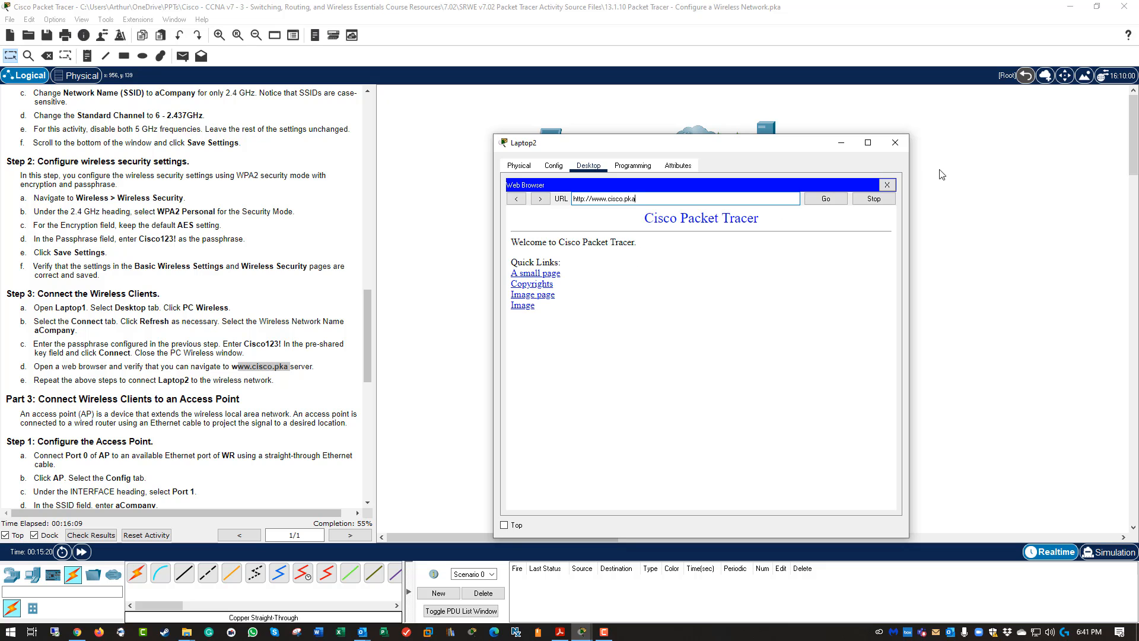
left_click(904, 145)
left_click(545, 145)
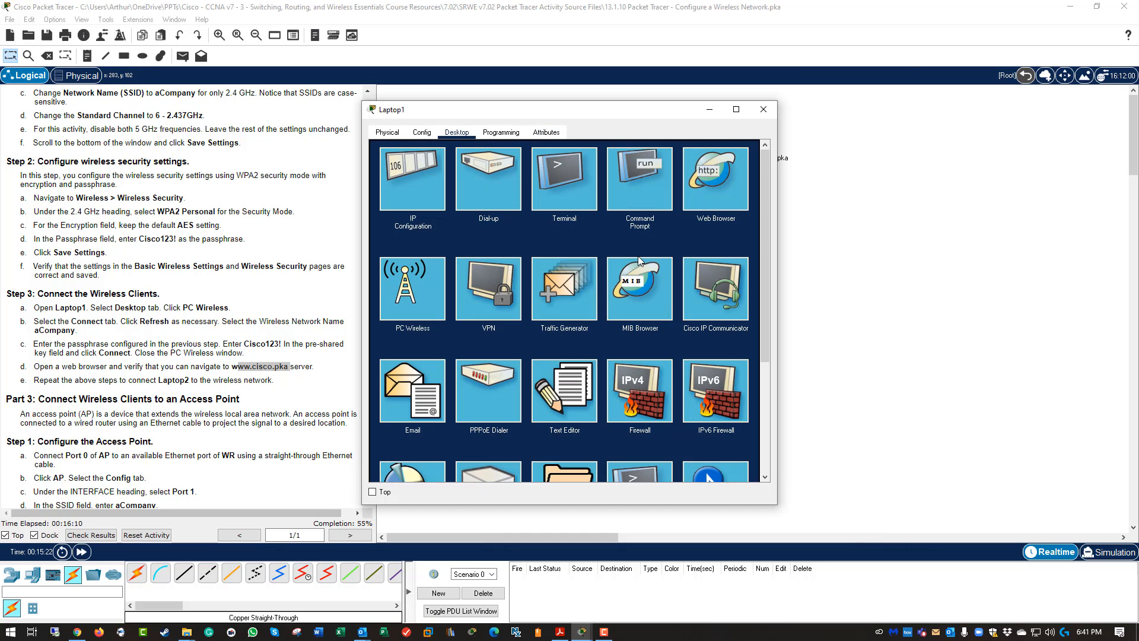
left_click(703, 174)
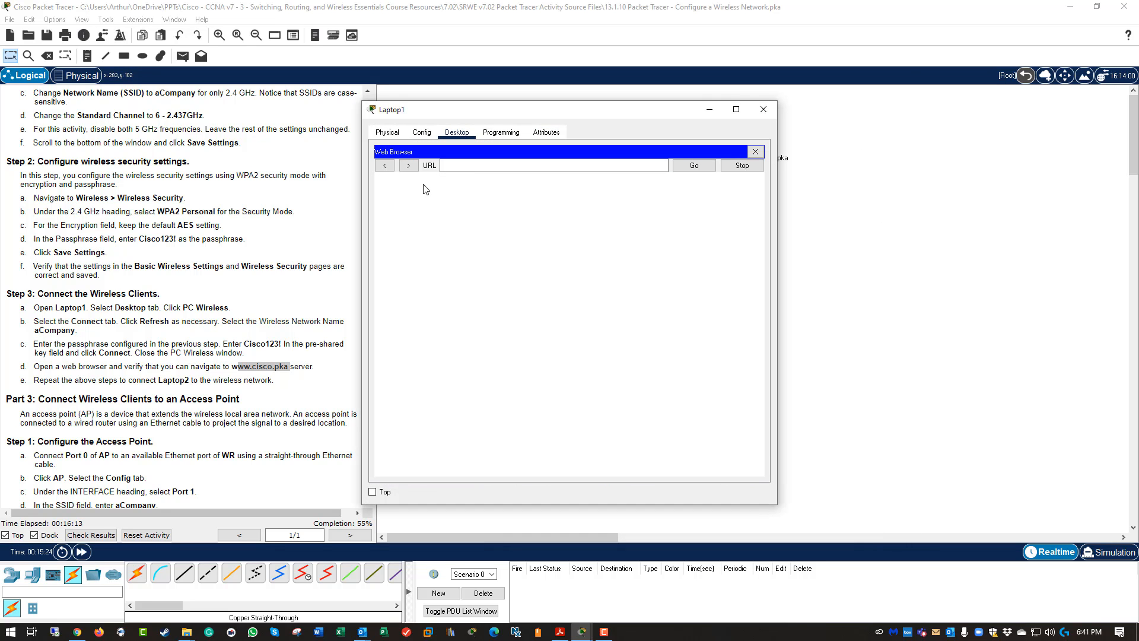
left_click(467, 164)
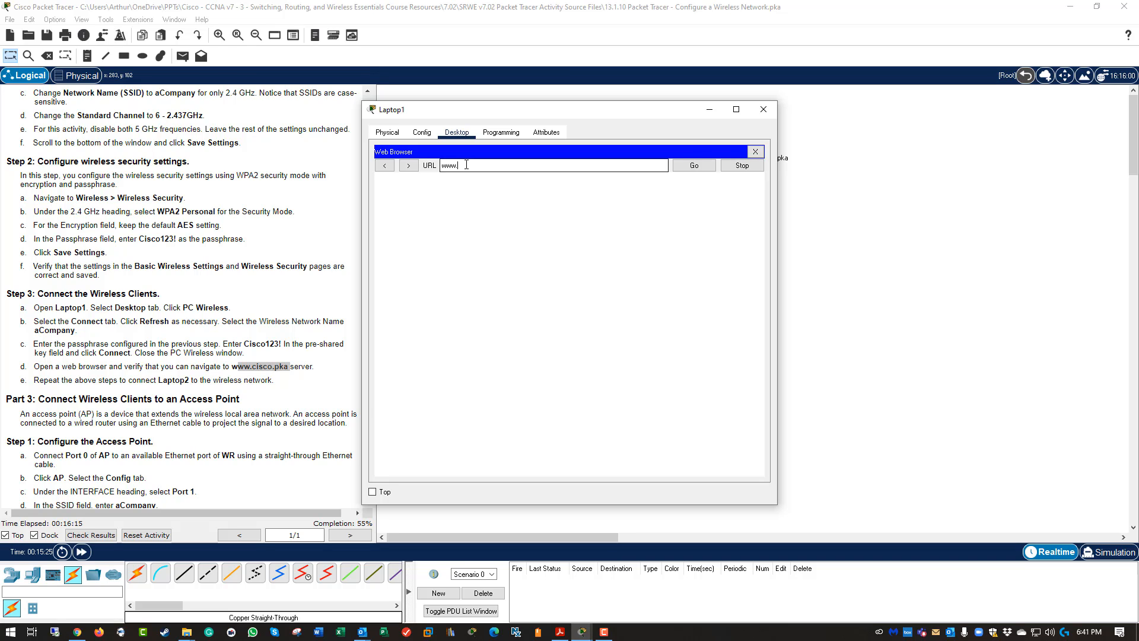
type("www.cisco.pka")
key("Return")
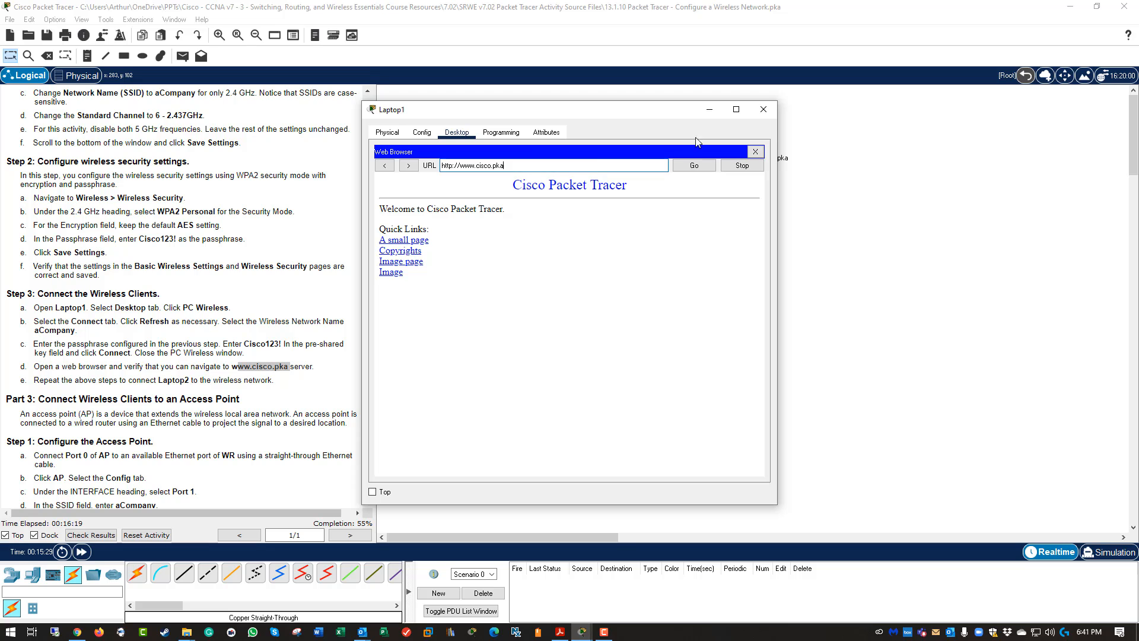
left_click(753, 151)
Close Laptop1's window and highlight the completed Step 3 instructions.
left_click(764, 109)
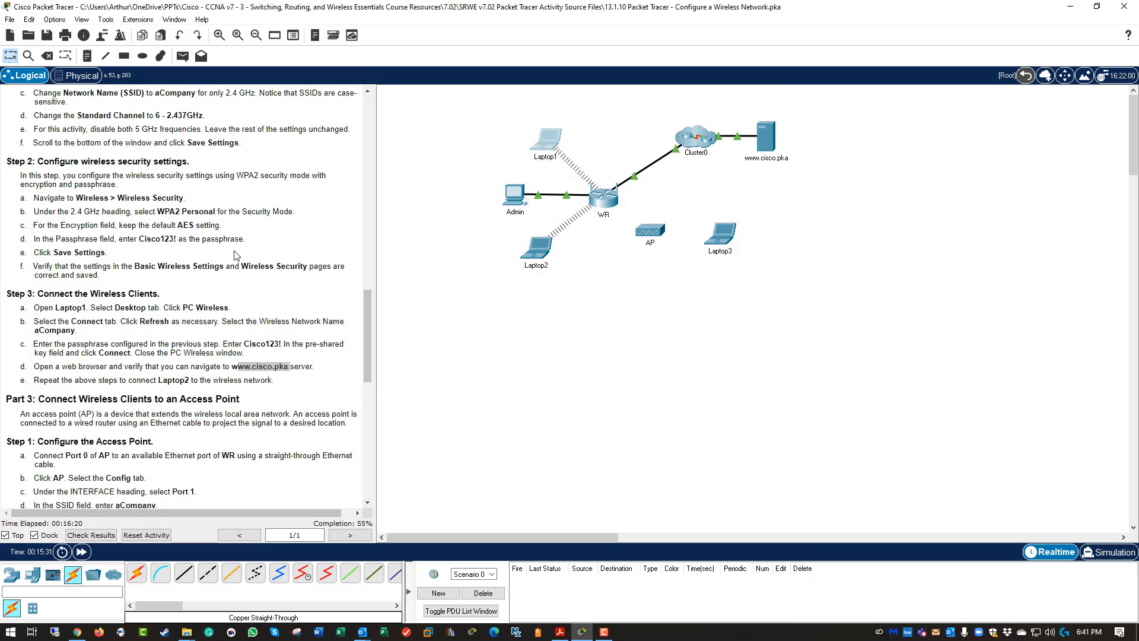
left_click(172, 353)
left_click_drag(289, 383, 12, 294)
scroll(168, 278, "down", 6)
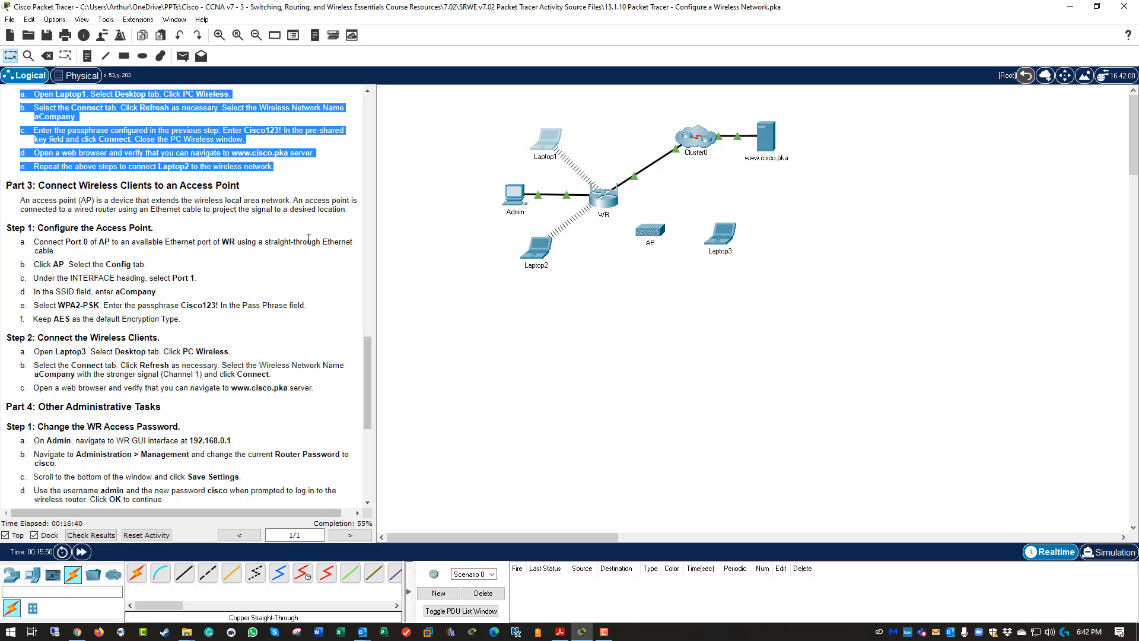
Connect WR's GigabitEthernet 2 to the AP with a copper straight-through cable.
left_click(186, 571)
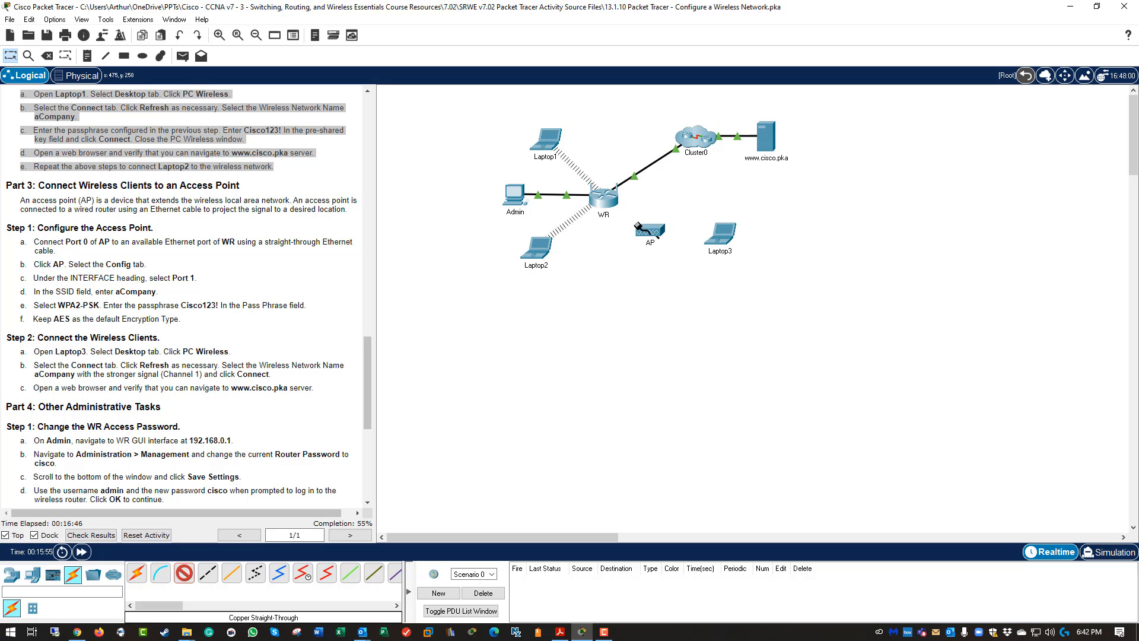
left_click(606, 202)
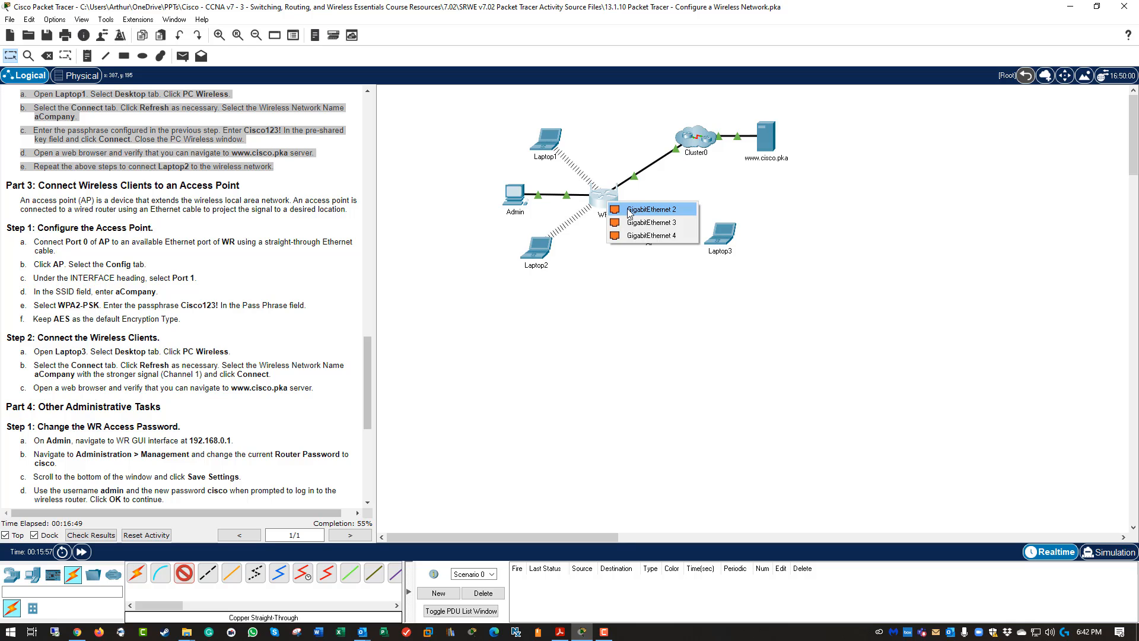
left_click(628, 211)
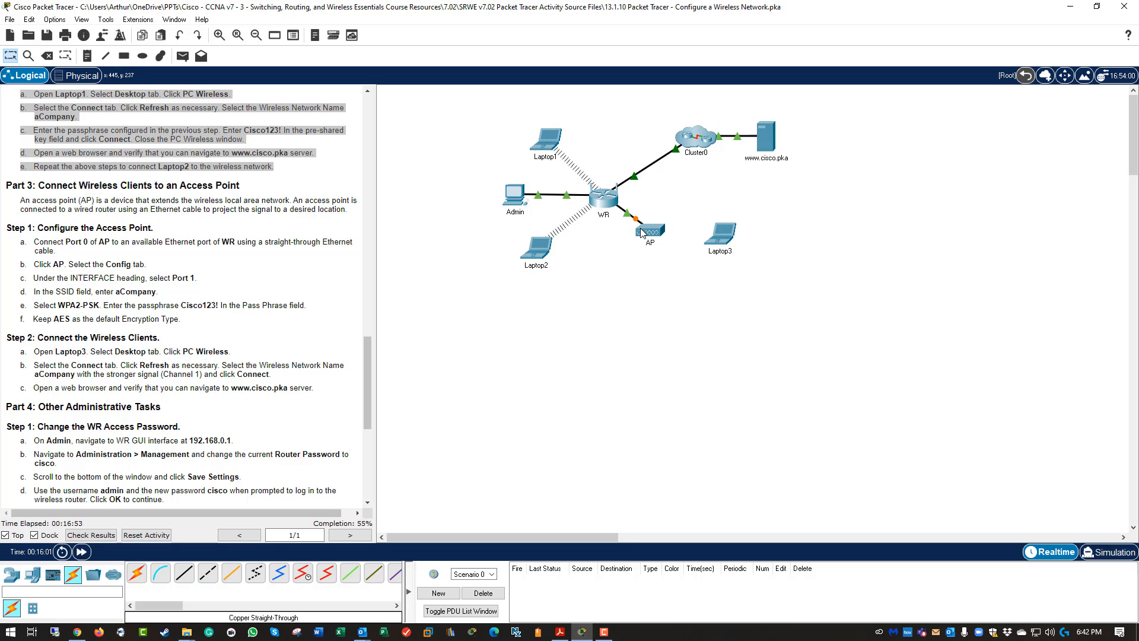
scroll(137, 285, "down", 2)
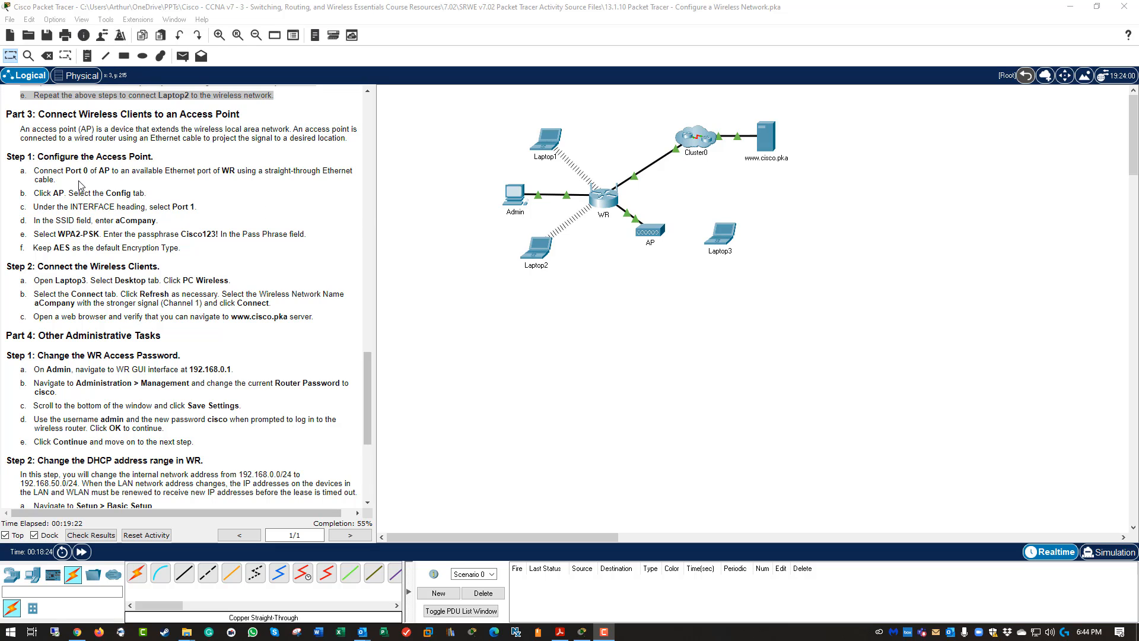
left_click(69, 172)
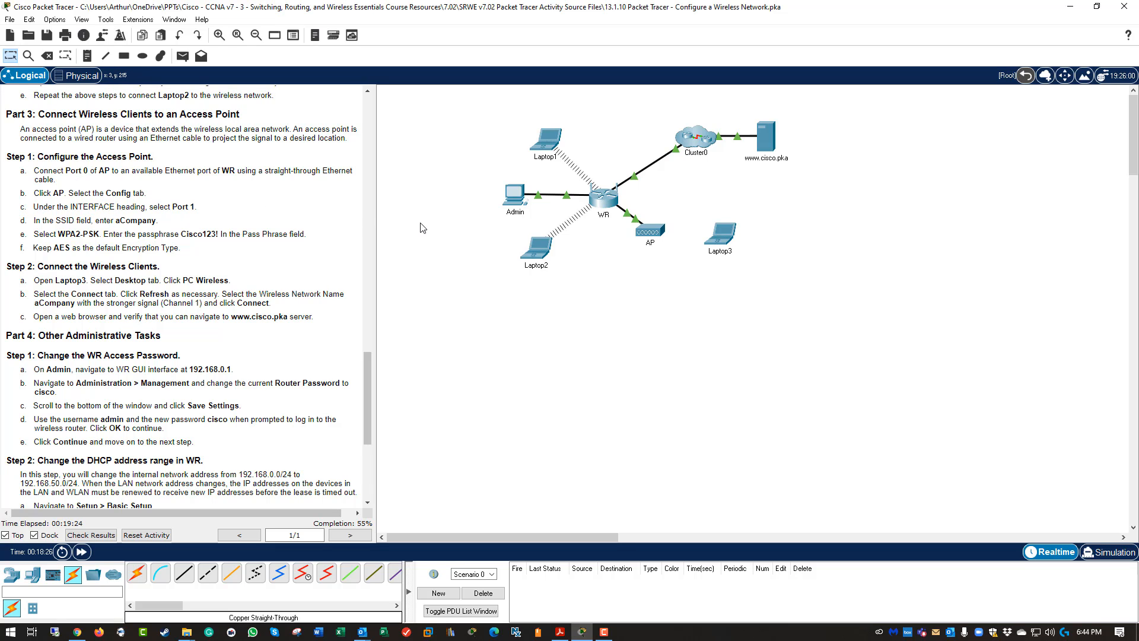
left_click(647, 233)
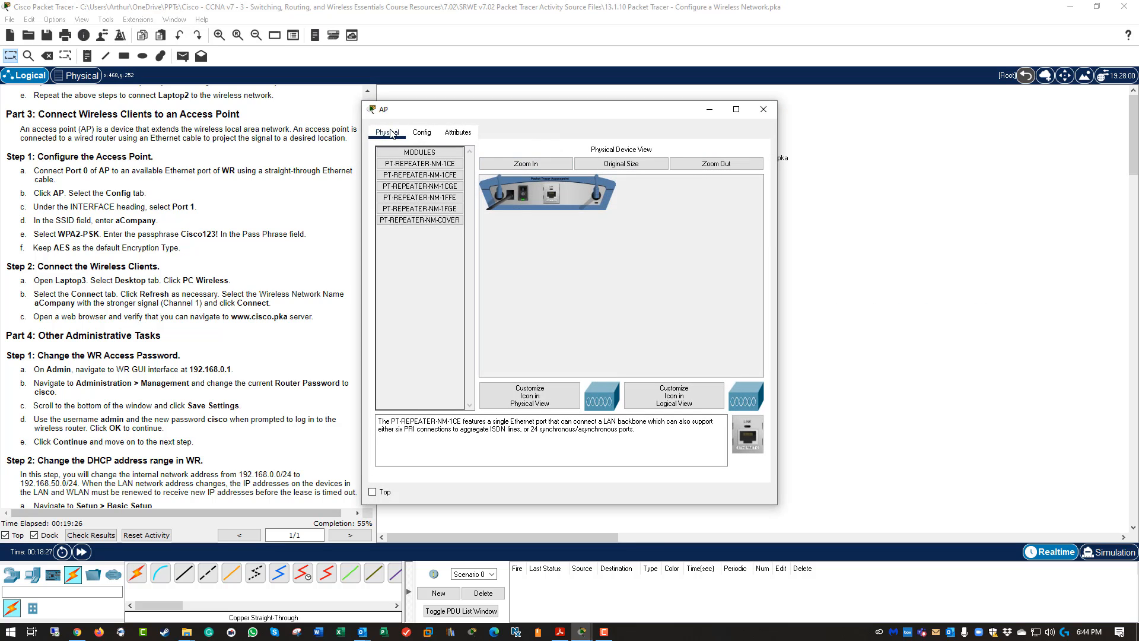
Set the AP's Port 1 SSID to aCompany with WPA2-PSK security and the passphrase.
left_click(409, 134)
left_click(501, 183)
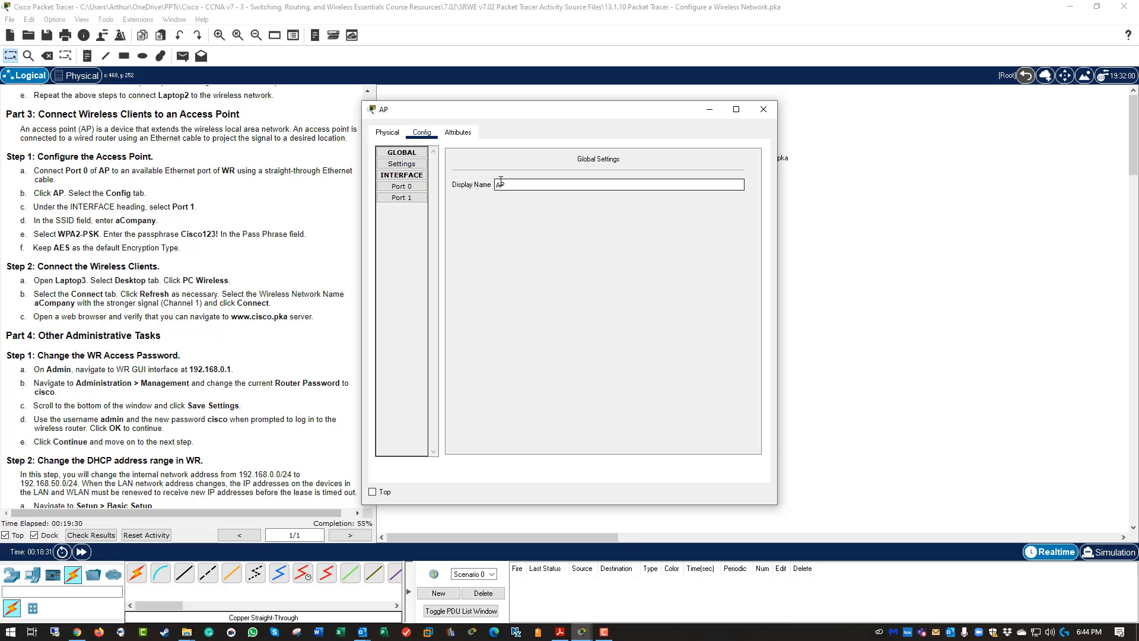
left_click(415, 167)
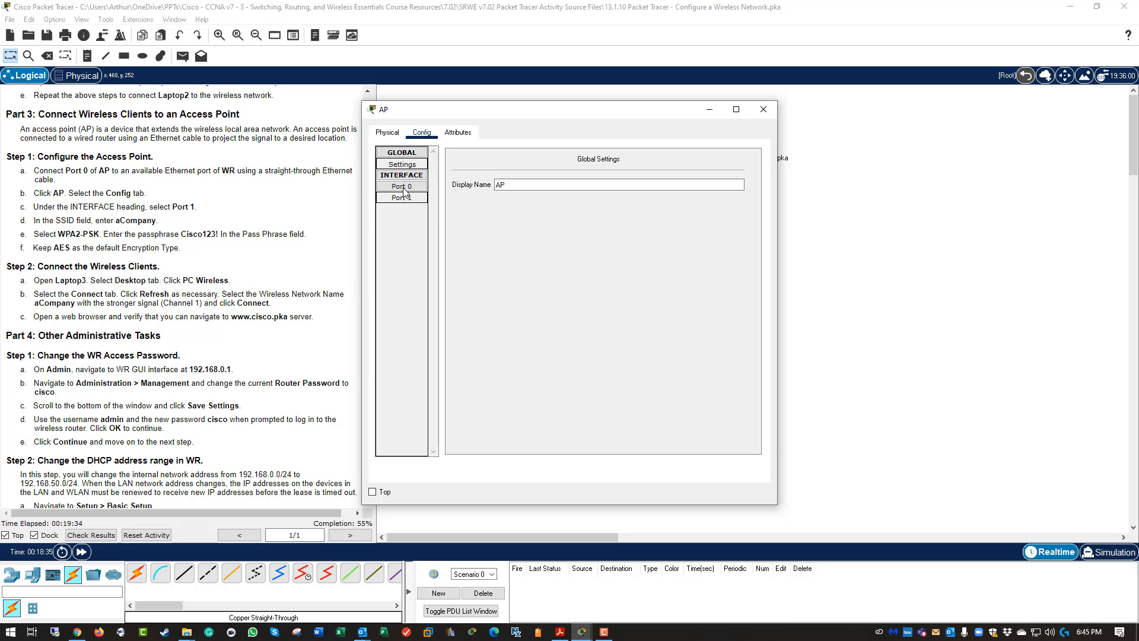
left_click(410, 187)
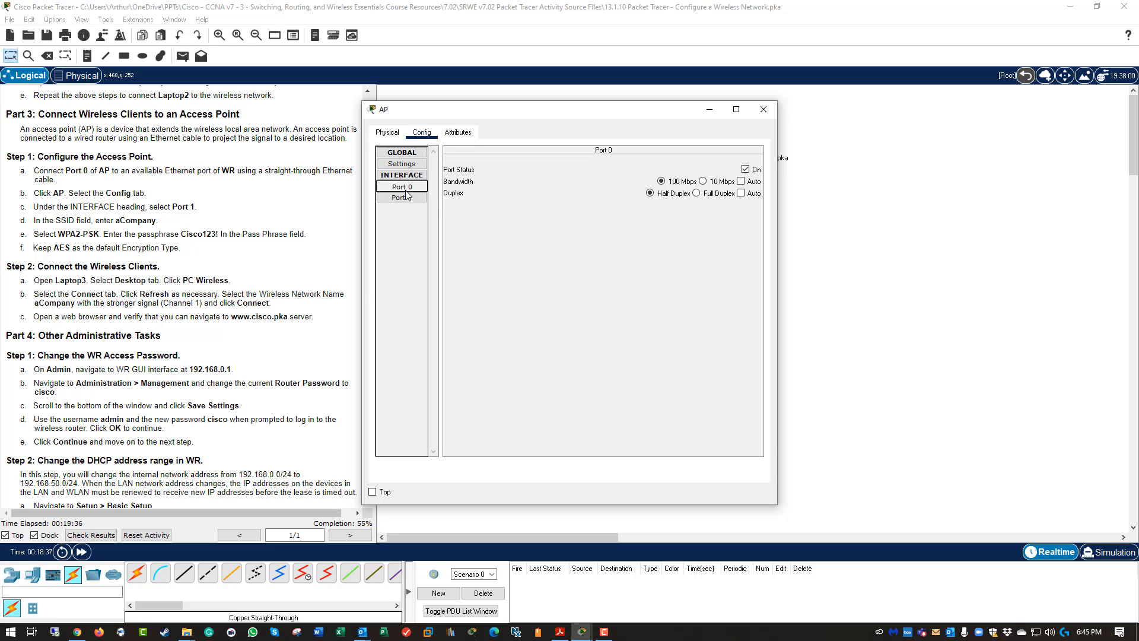
left_click(406, 197)
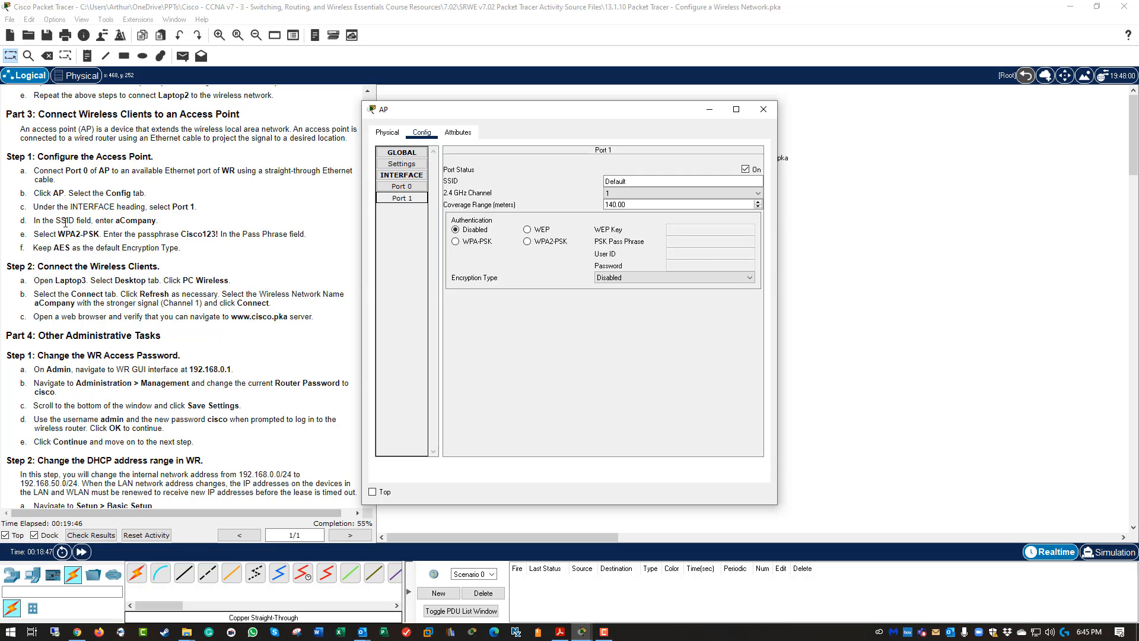
left_click(413, 199)
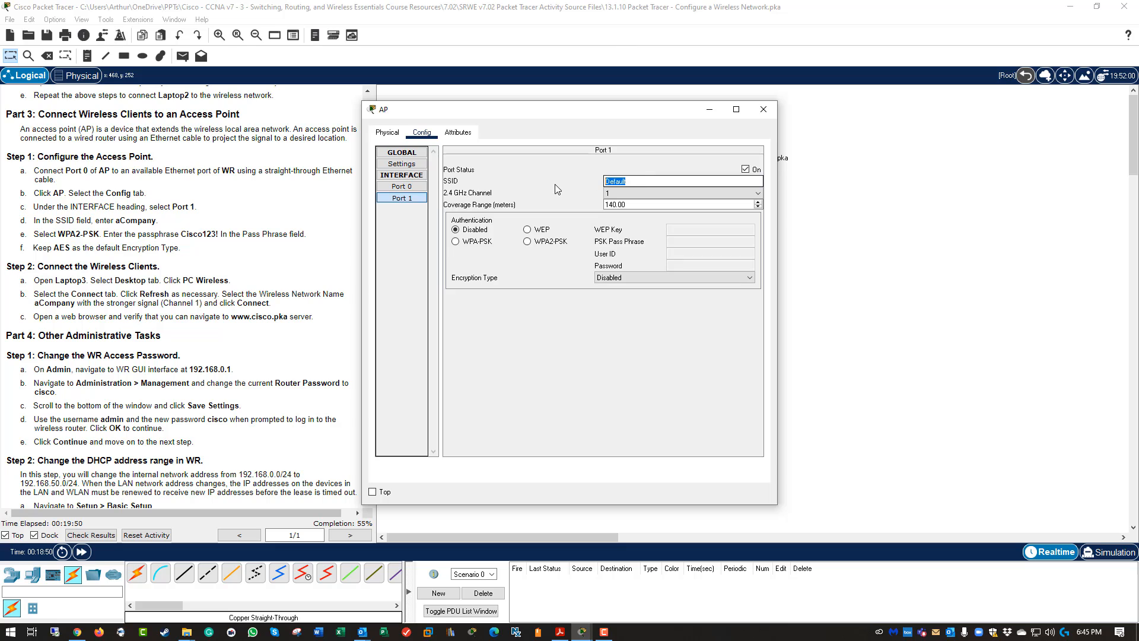
type("a")
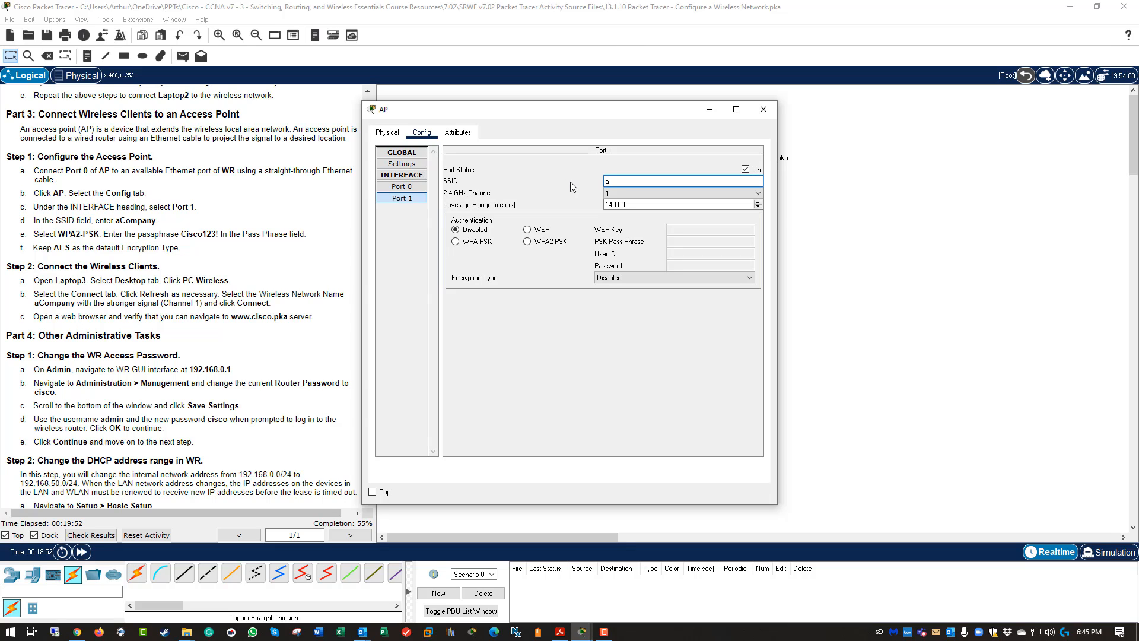
type("Company")
left_click(527, 242)
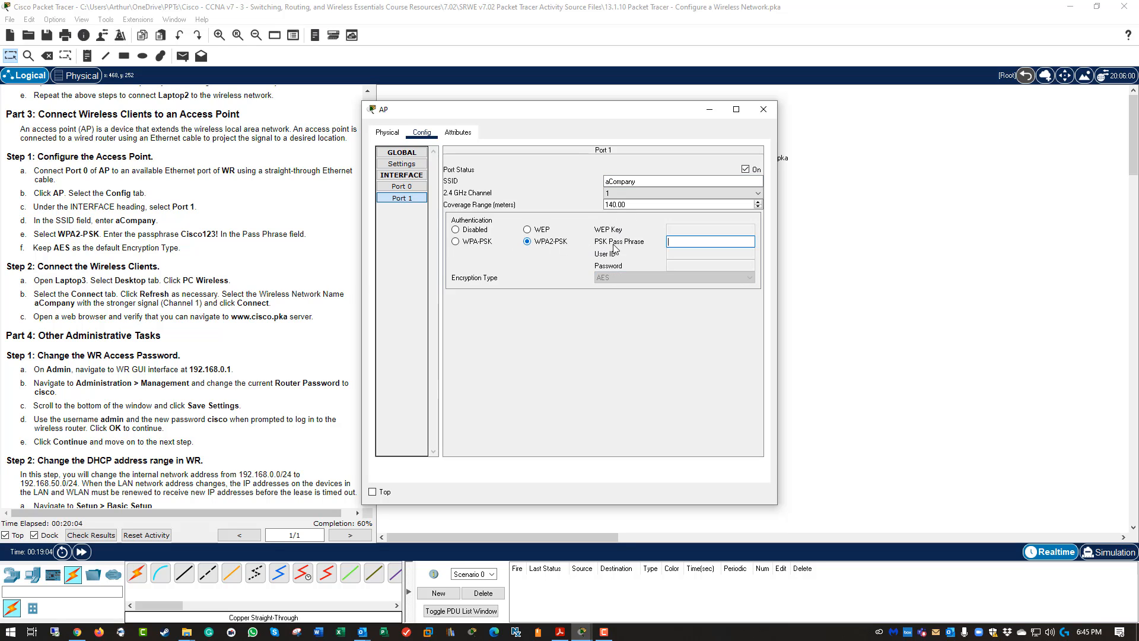
left_click(691, 241)
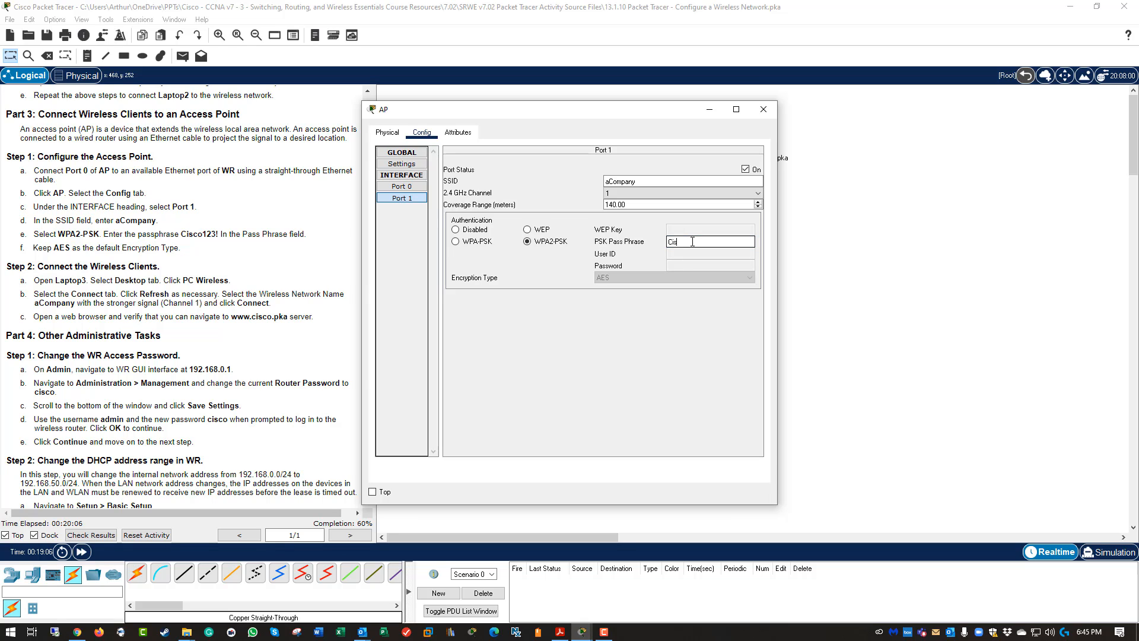
type("Cisco123!")
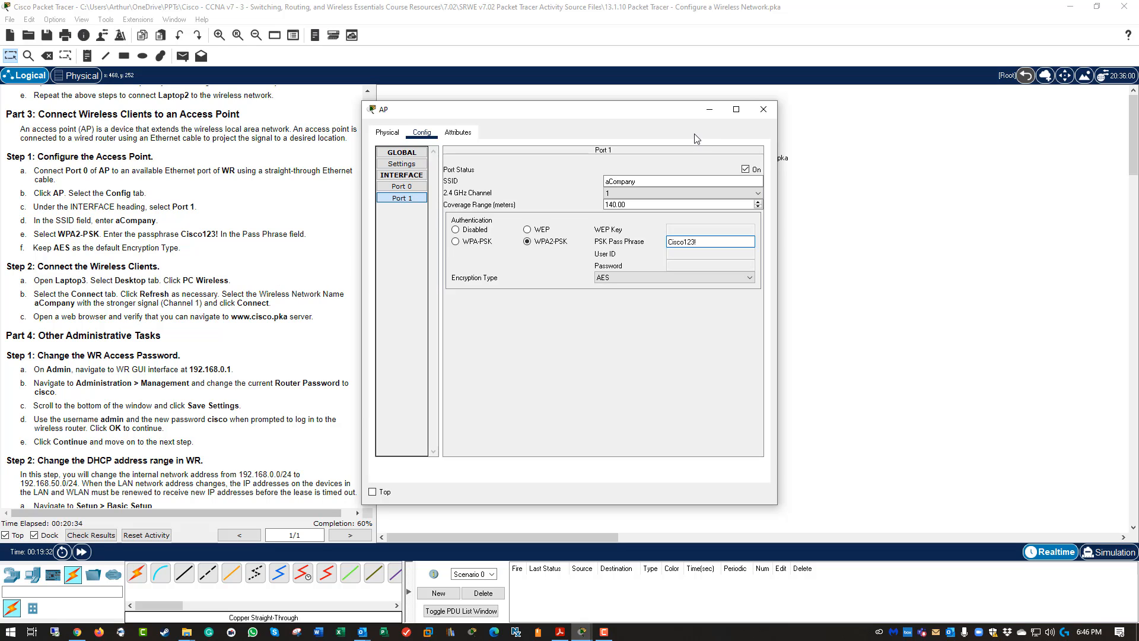
Join Laptop3 to the stronger aCompany network on channel 1 using the pre-shared key.
left_click(763, 109)
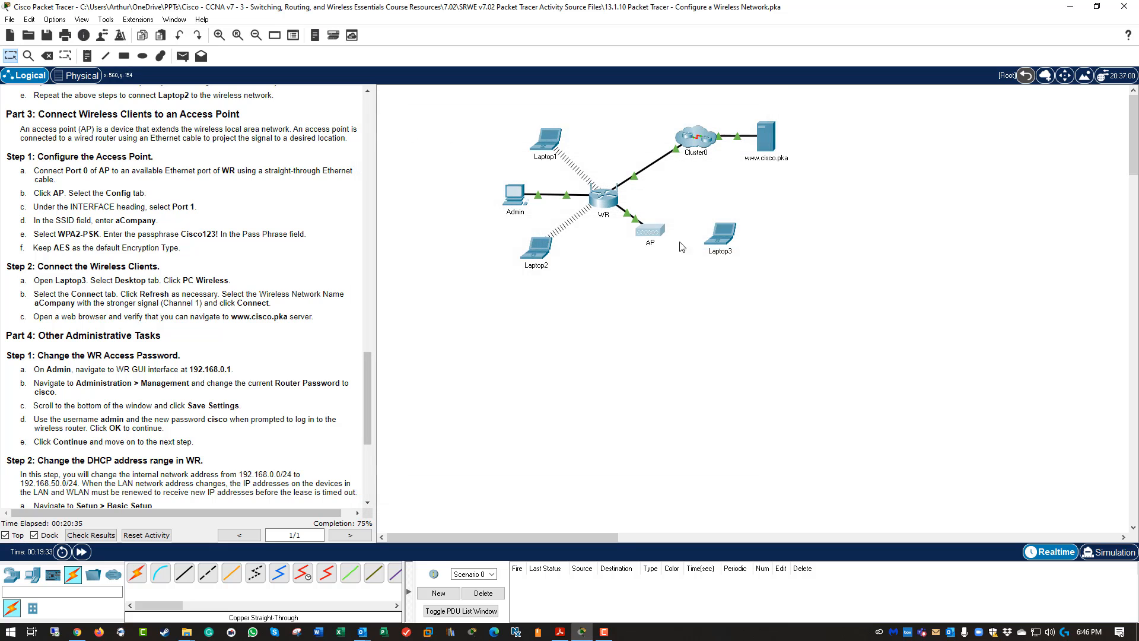
left_click(721, 236)
left_click(457, 132)
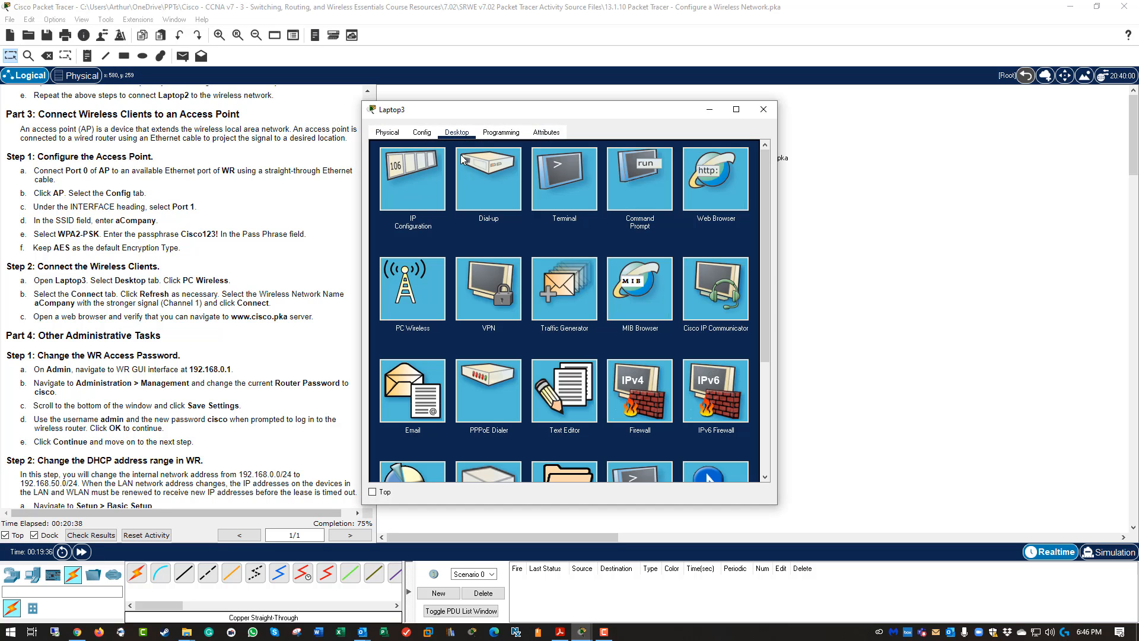
left_click(403, 287)
left_click(468, 254)
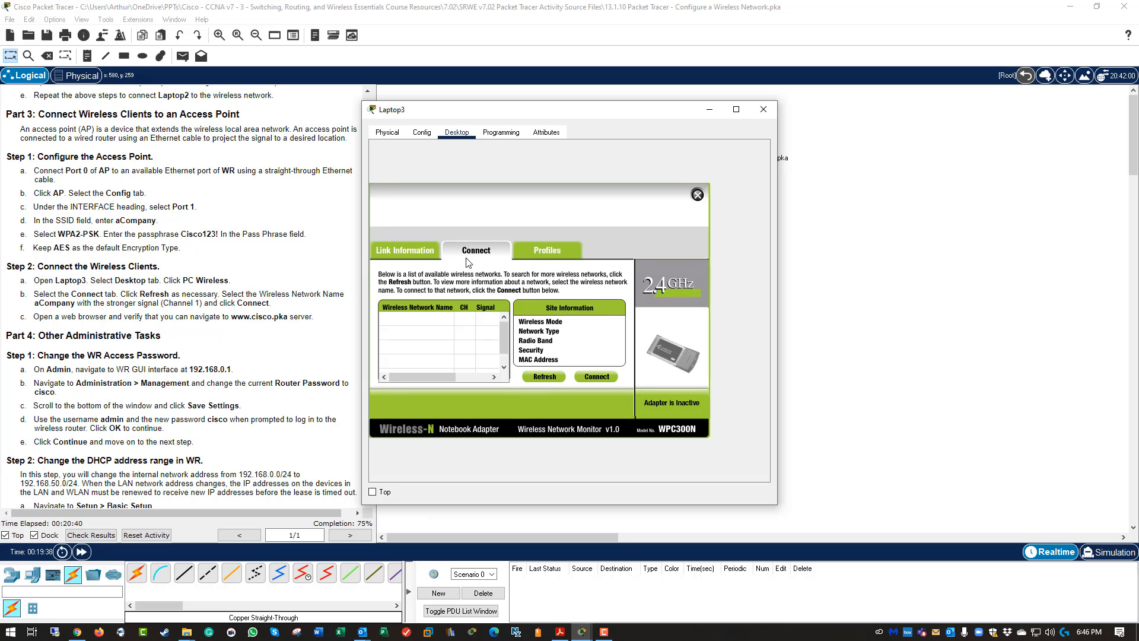
left_click(549, 380)
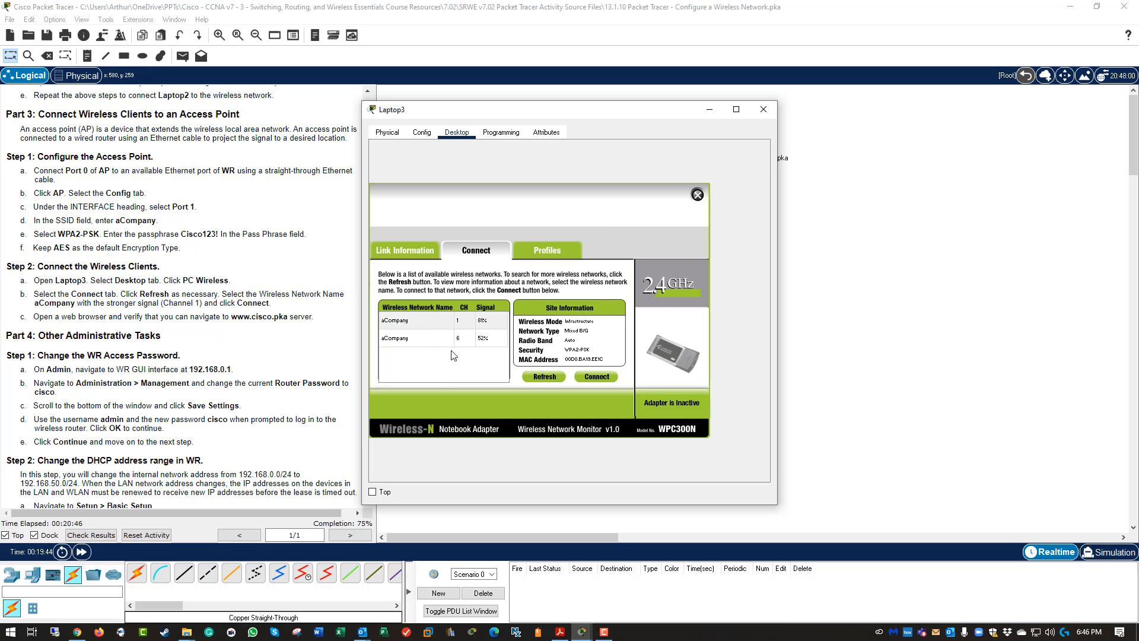
left_click(413, 322)
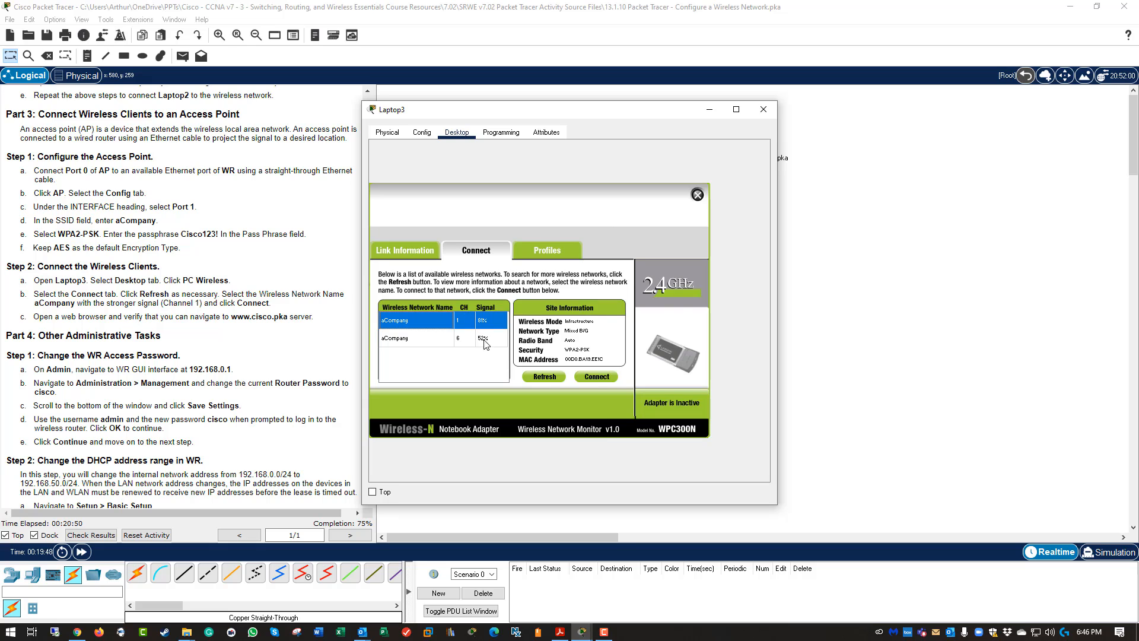
left_click(598, 379)
left_click(432, 325)
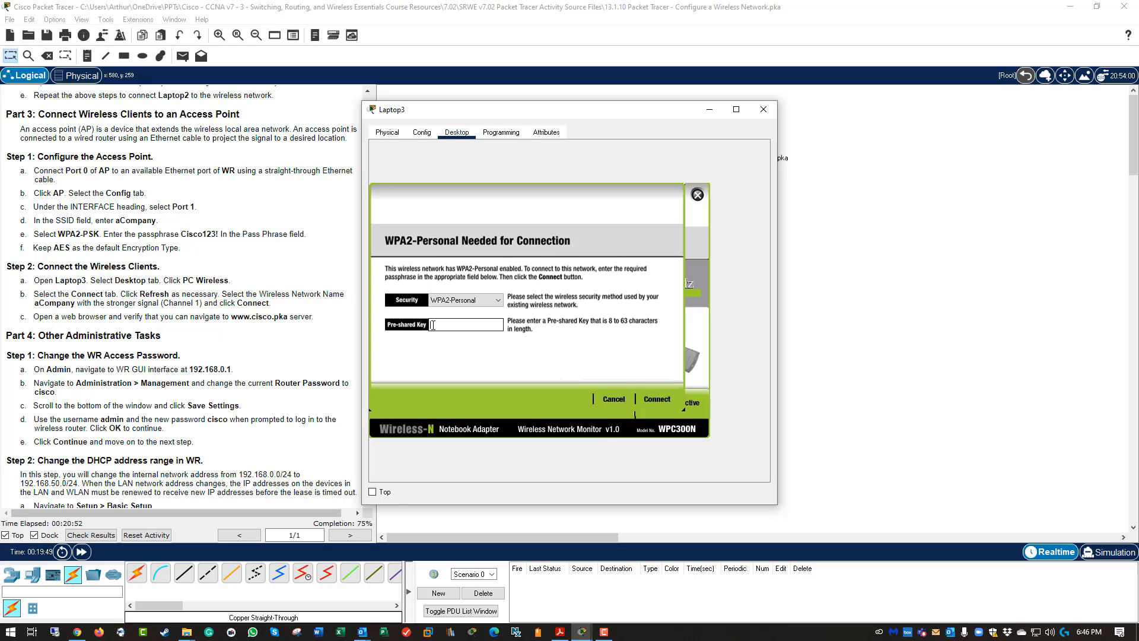
type("Cisco123!")
left_click(654, 399)
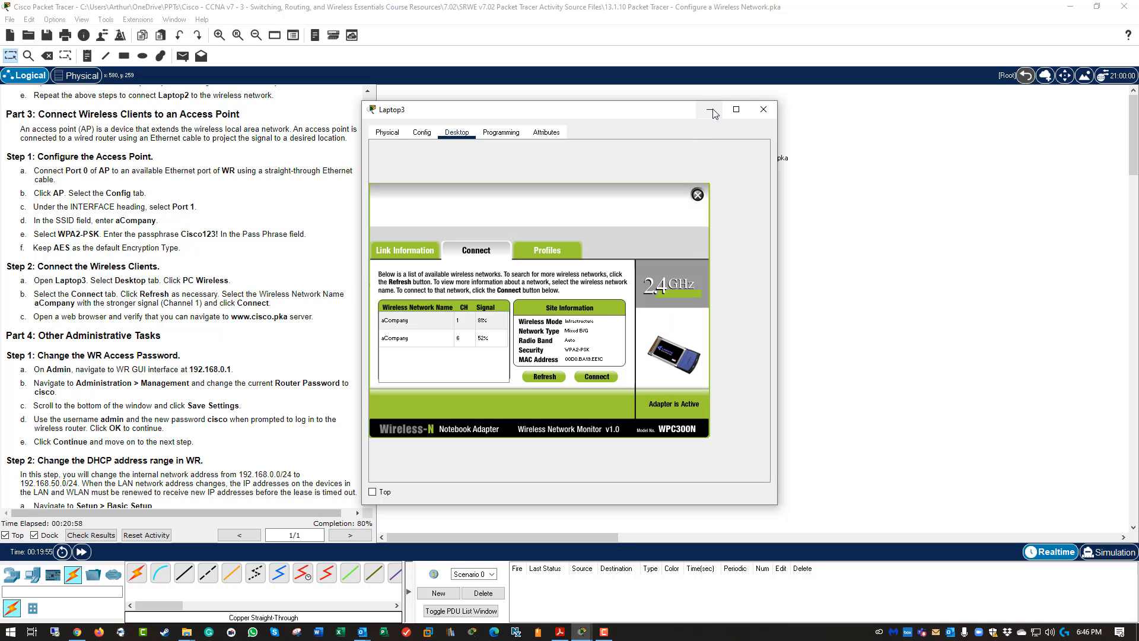
left_click(763, 110)
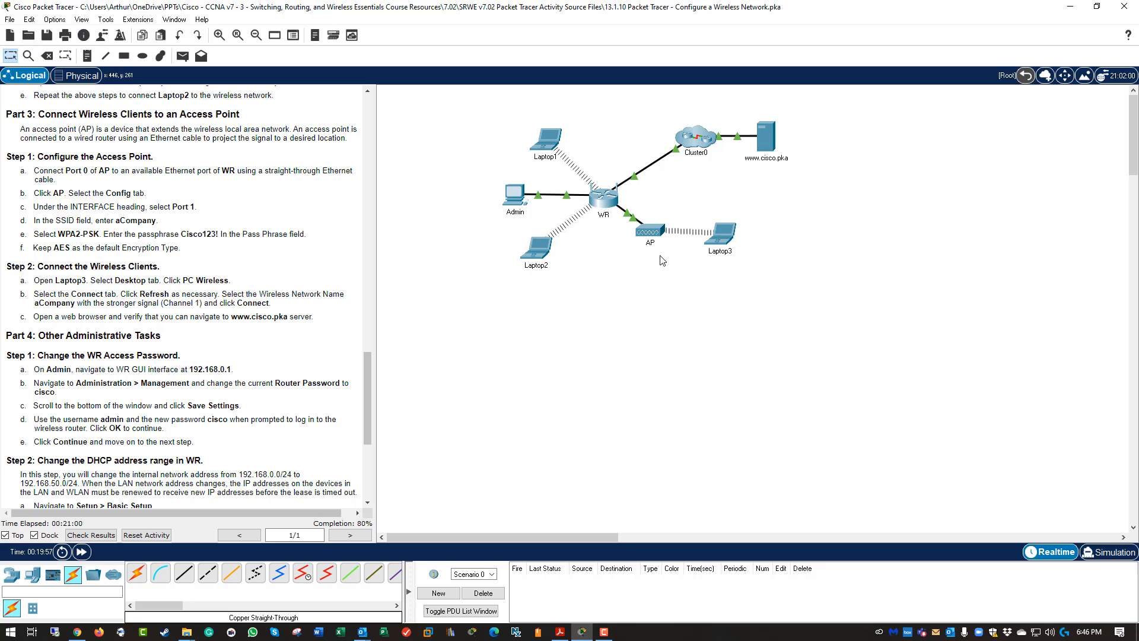
left_click(718, 237)
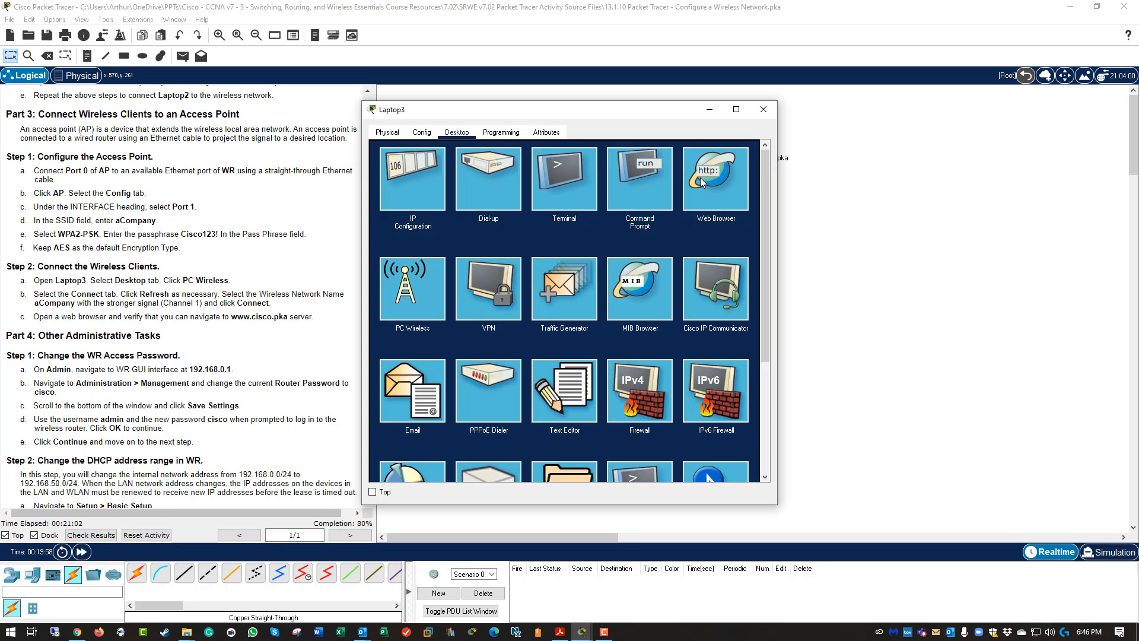
left_click(702, 182)
left_click(493, 170)
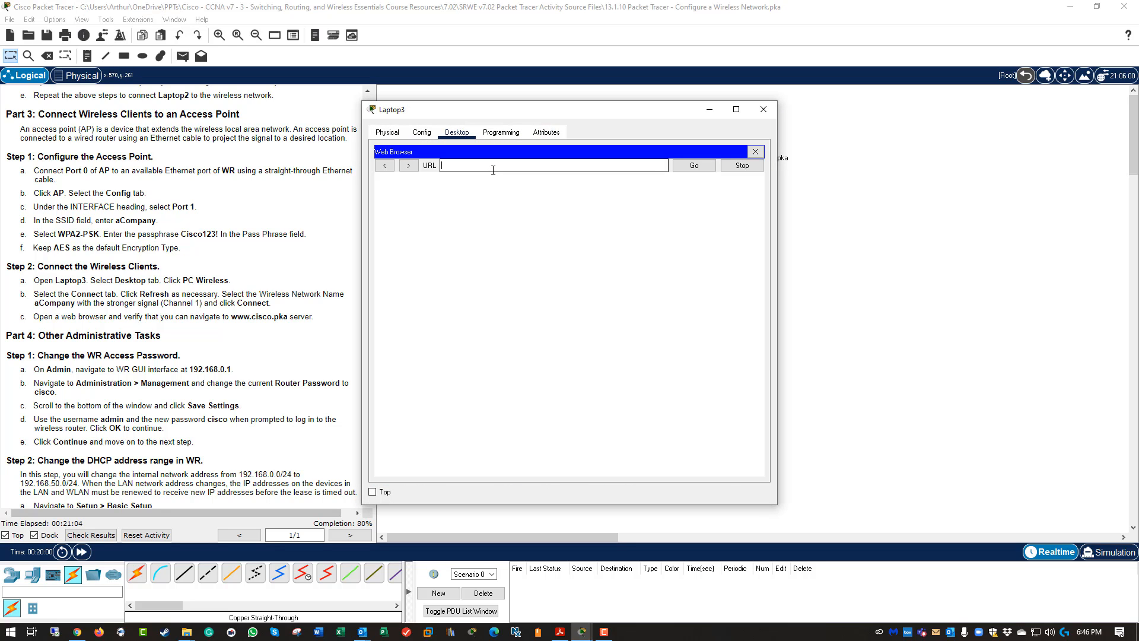
type("www.cisco.pka")
key("Return")
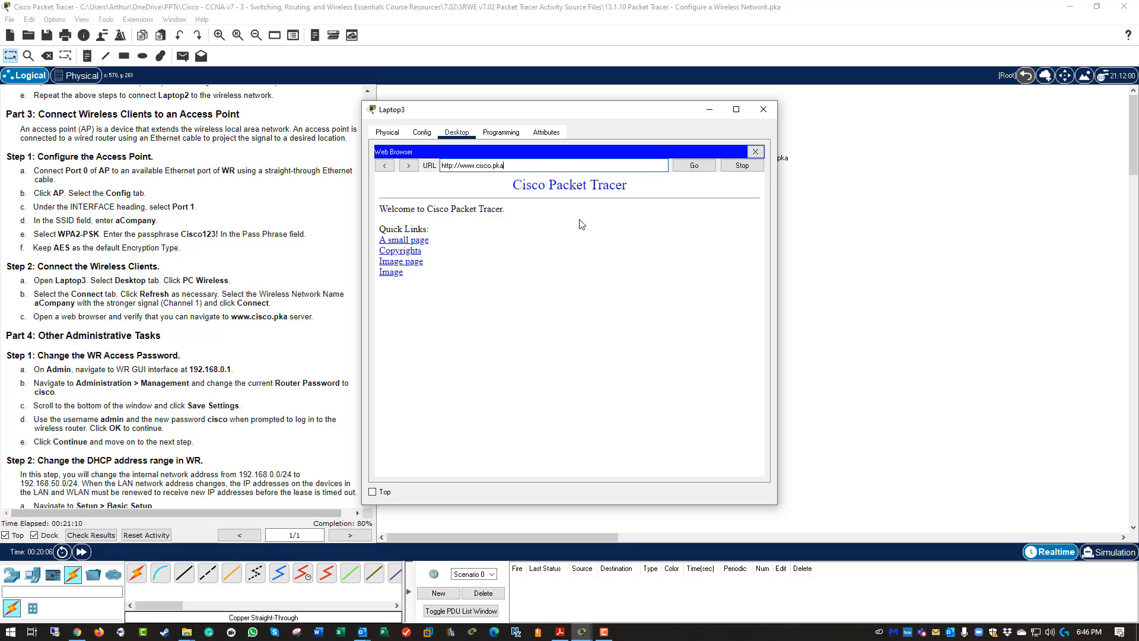
left_click(765, 108)
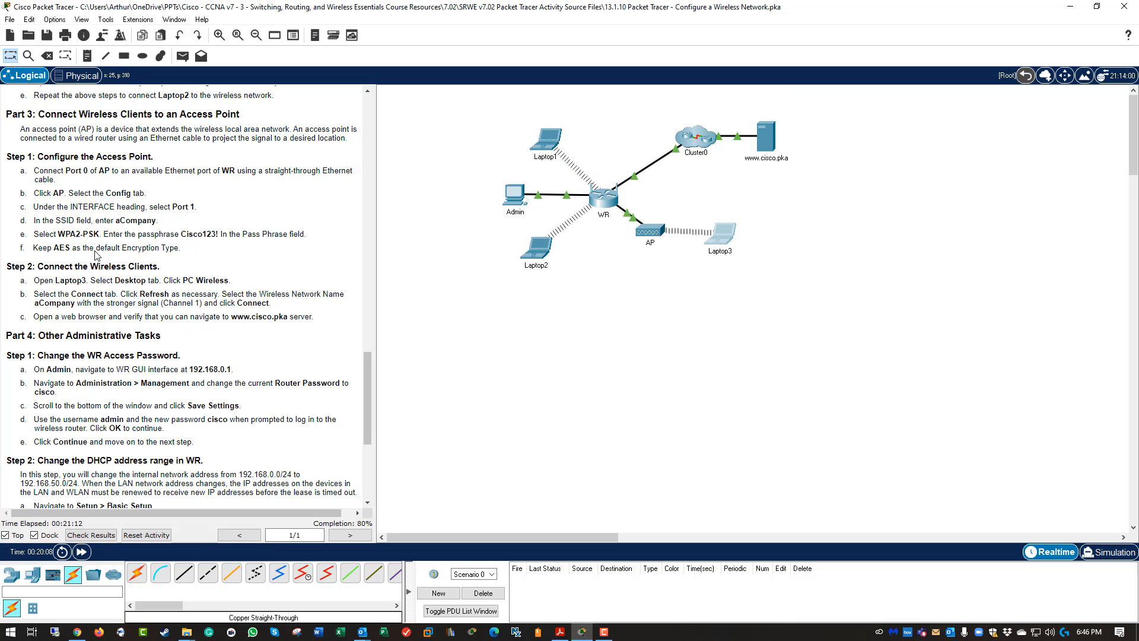
Highlight the completed Part 3 wireless-client instruction steps.
left_click_drag(49, 195, 159, 247)
left_click_drag(60, 281, 298, 315)
scroll(298, 316, "down", 5)
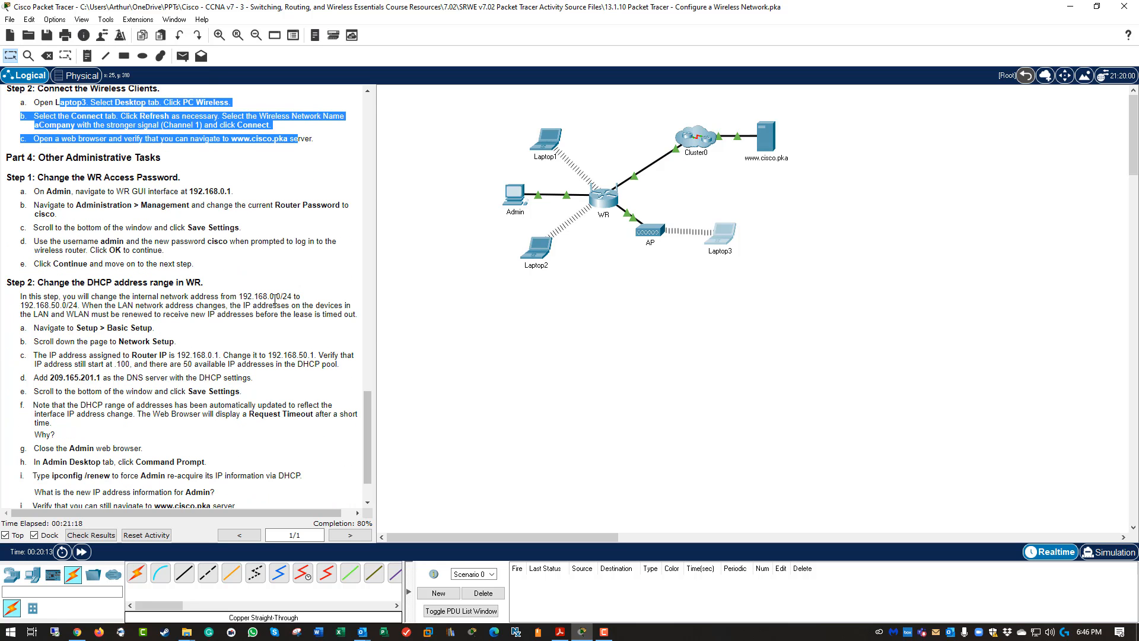
scroll(220, 261, "down", 2)
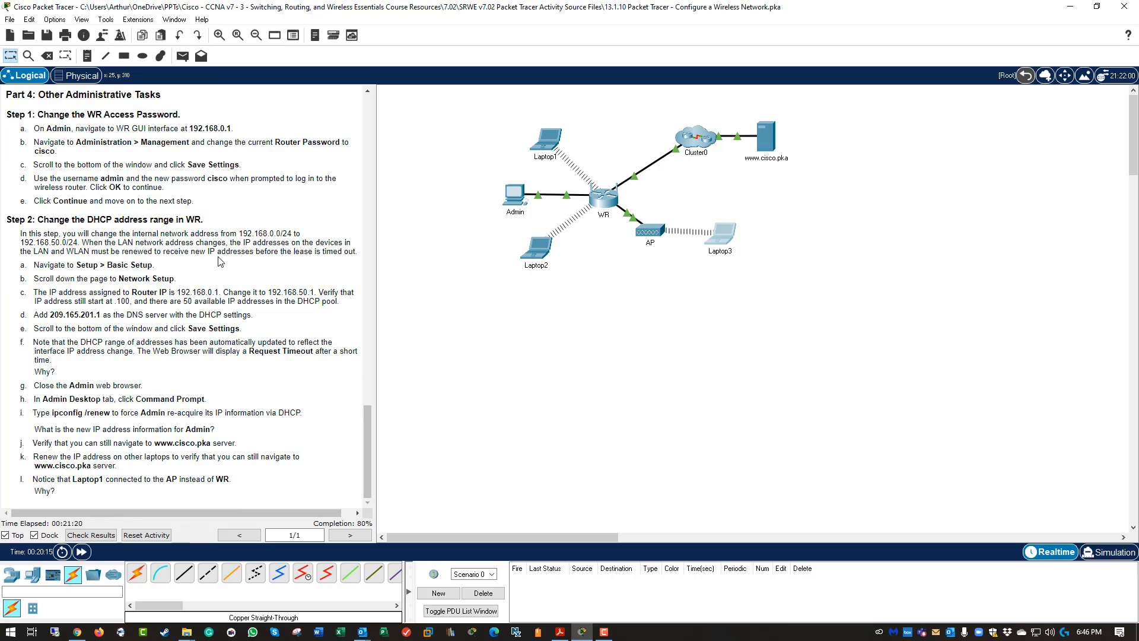
scroll(219, 261, "up", 3)
scroll(220, 261, "down", 2)
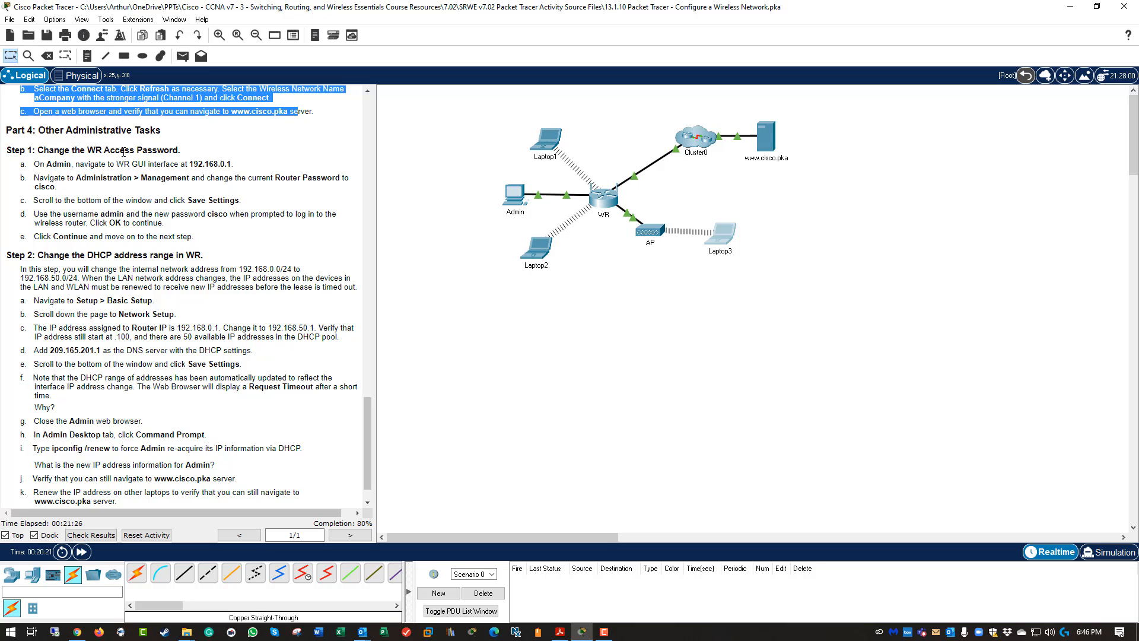
Log in to WR at 192.168.0.1 from Admin's browser and enlarge the window.
left_click(517, 200)
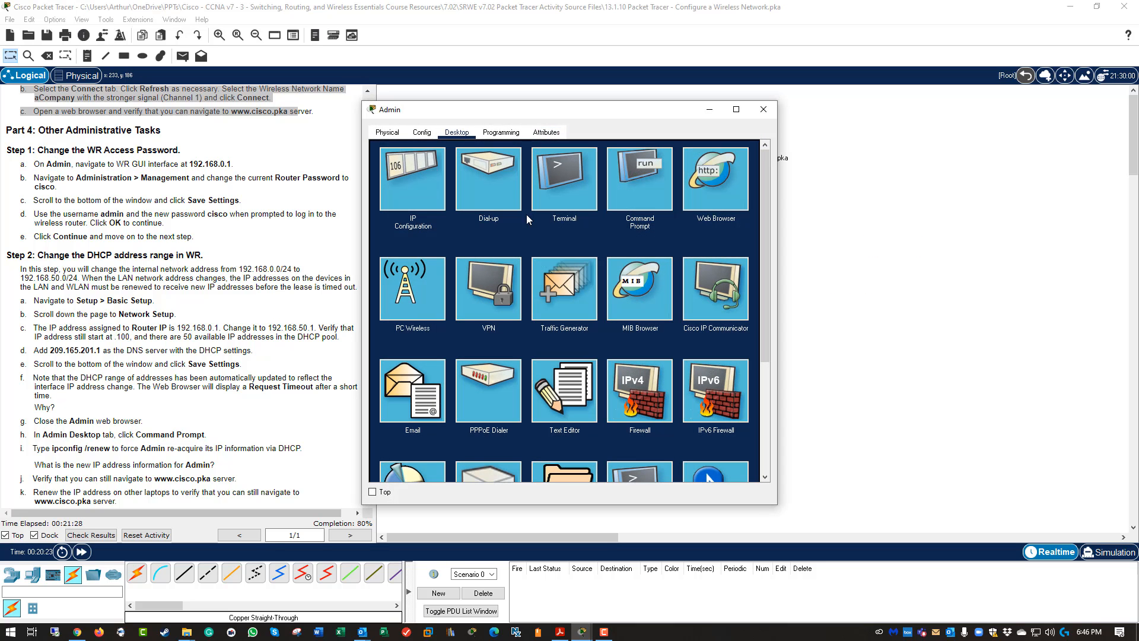
left_click(739, 184)
left_click(521, 169)
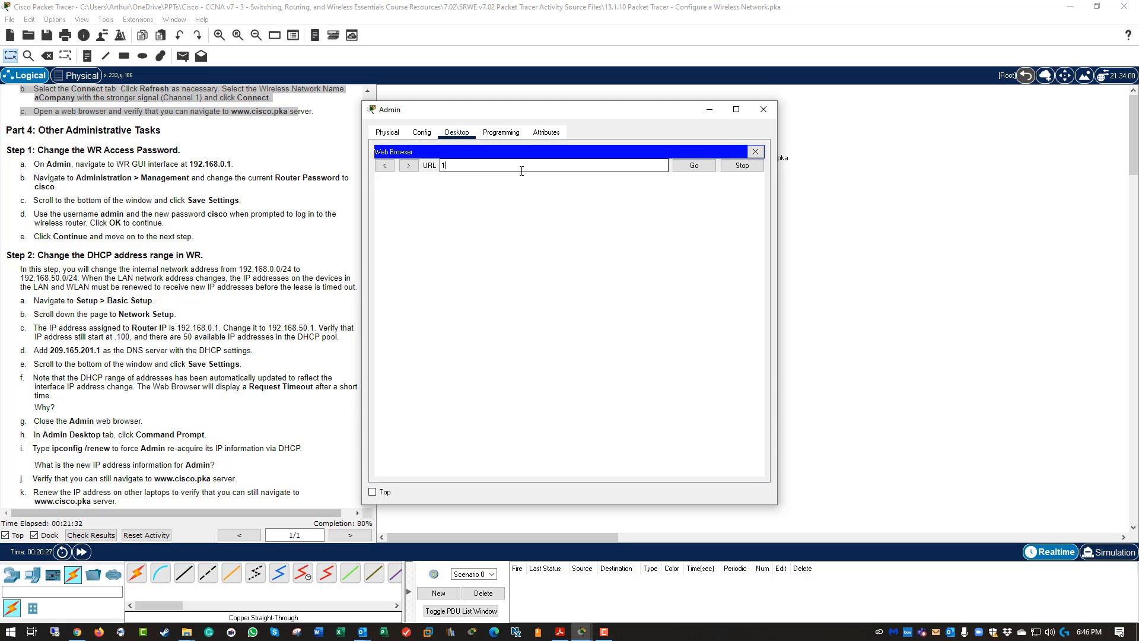
type("192.168.0.1")
key("Return")
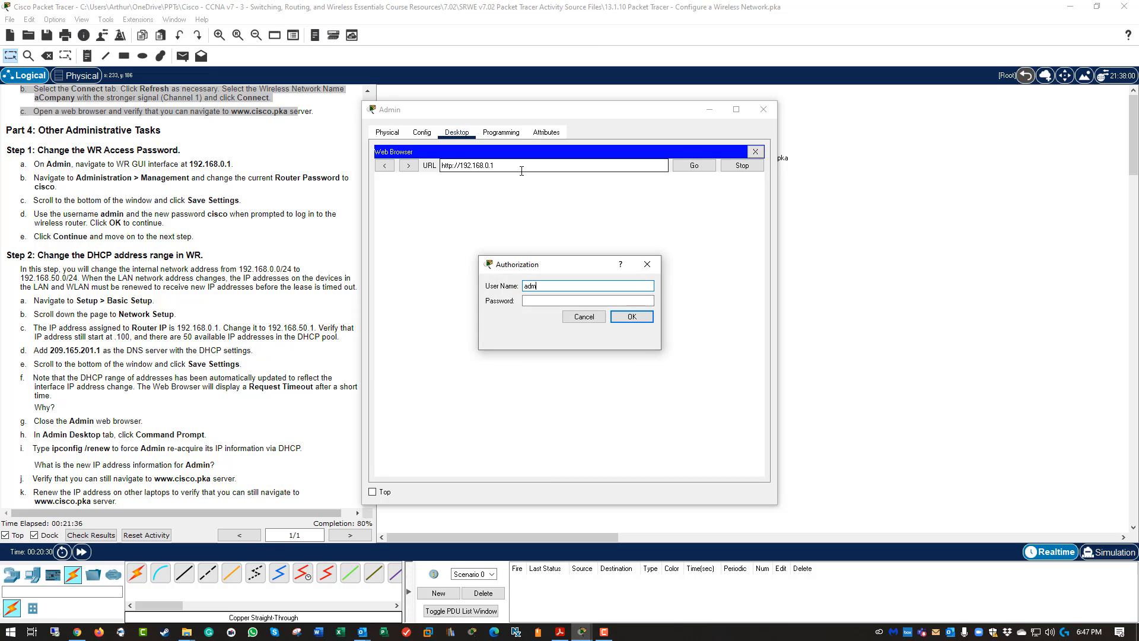
key("Tab")
type("cis")
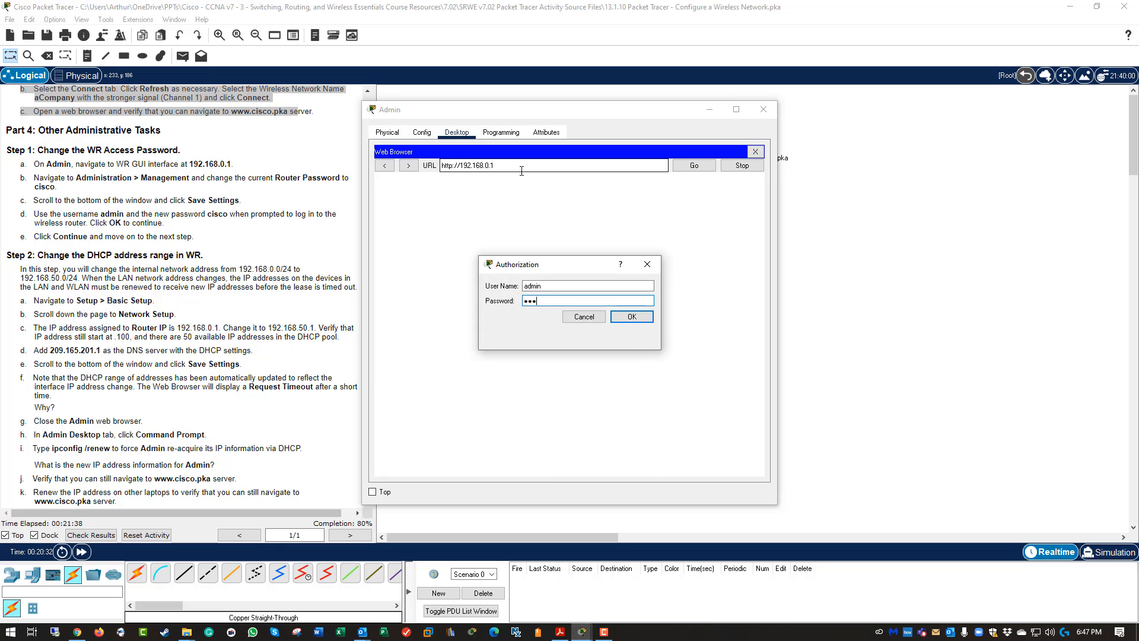
type("co")
key("Return")
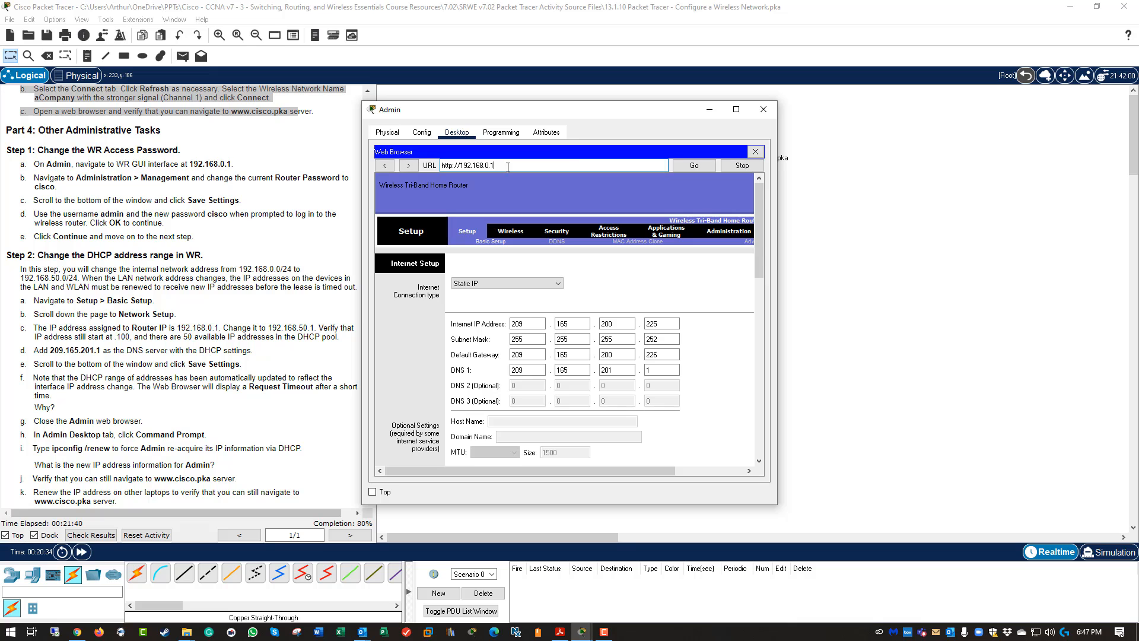
left_click_drag(777, 503, 933, 624)
left_click_drag(673, 114, 717, 42)
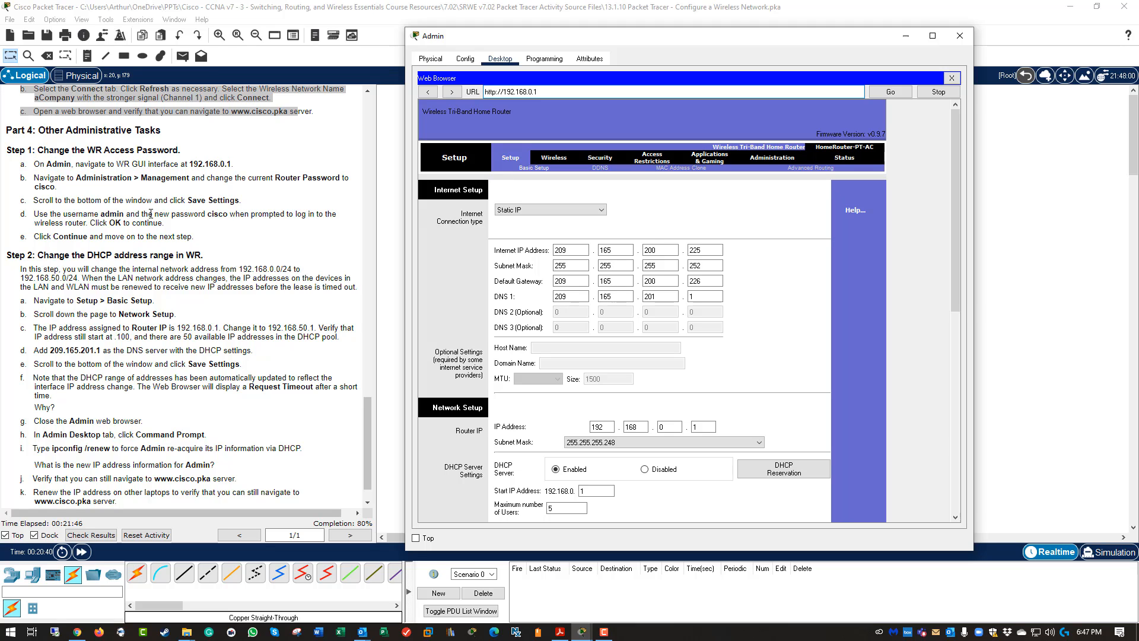
Enter and confirm a new router password on the Management page and save it.
left_click(771, 158)
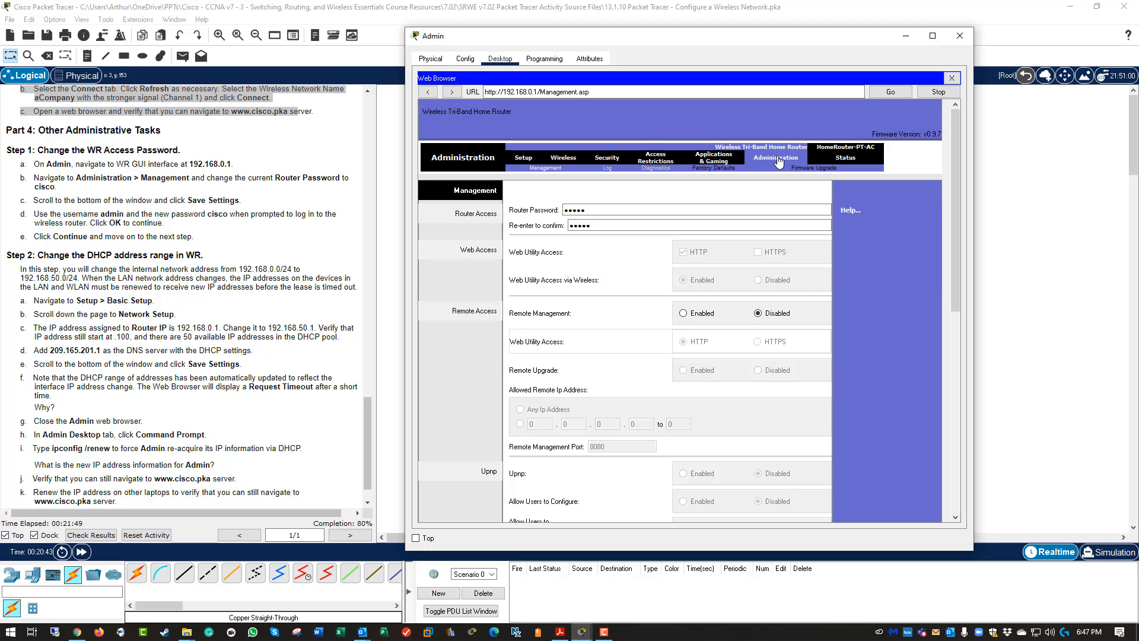
left_click(570, 211)
left_click_drag(569, 211, 564, 211)
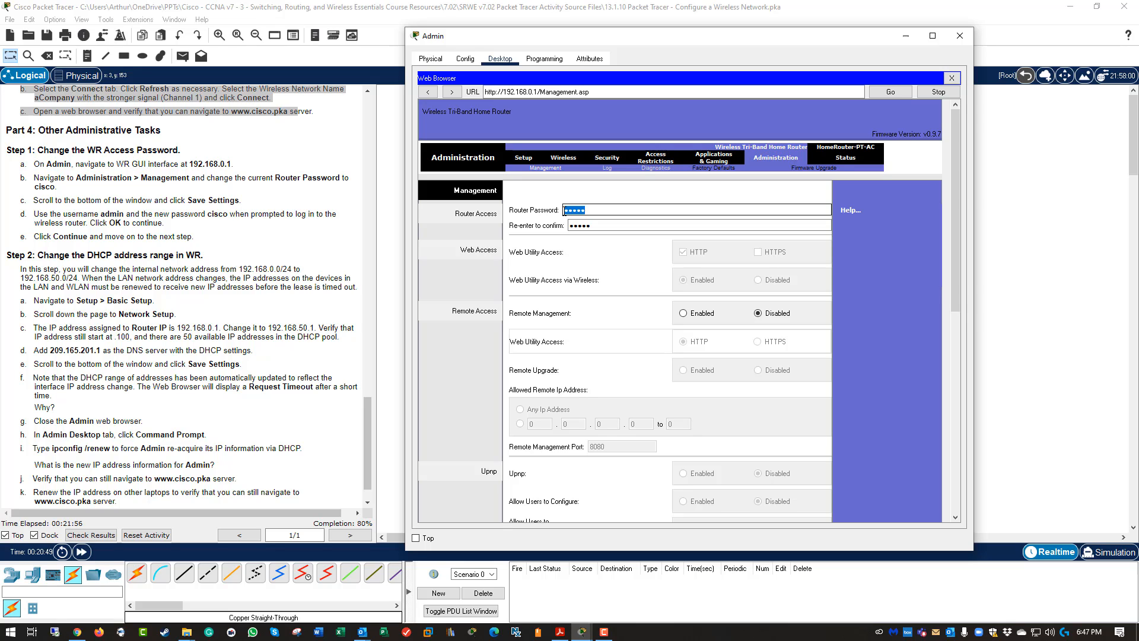
type("cisco")
key("Tab")
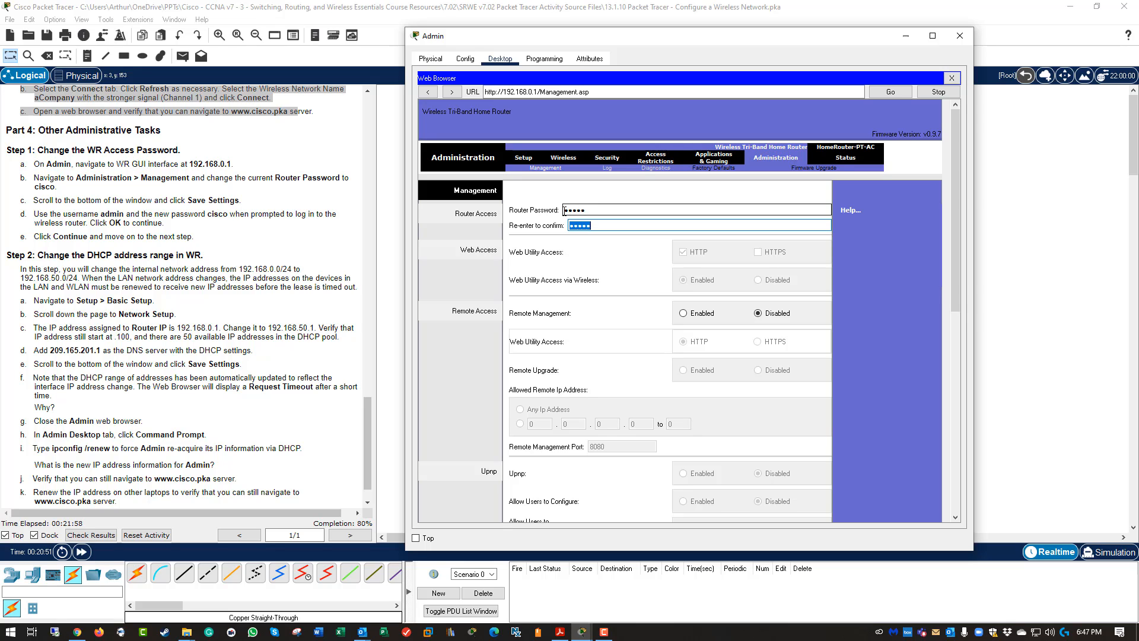
type("cisco")
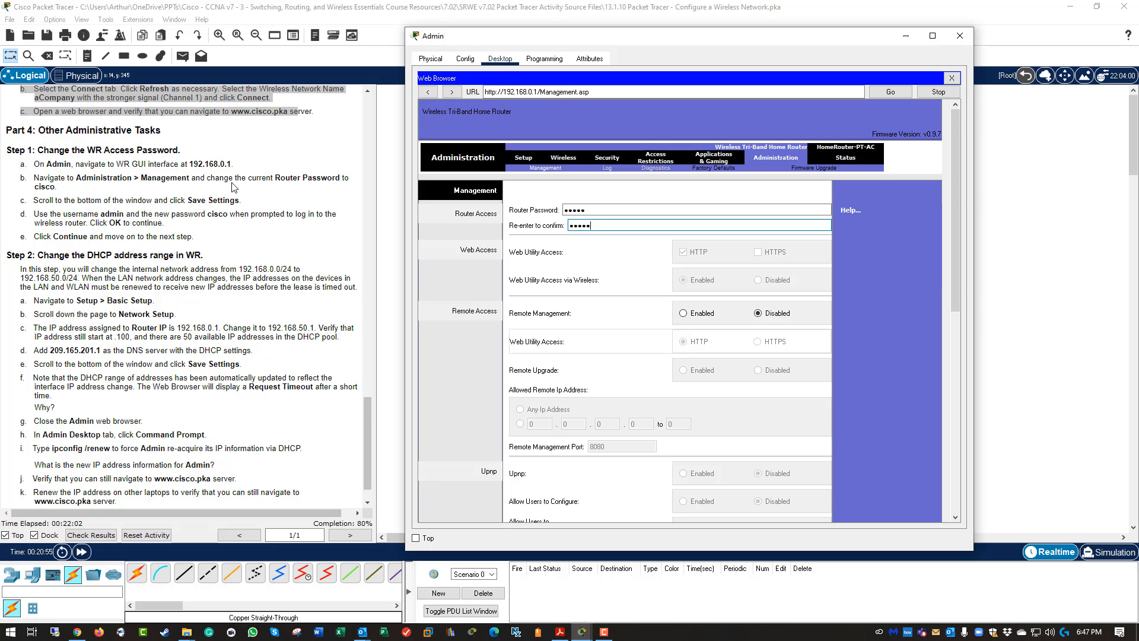
scroll(783, 425, "down", 5)
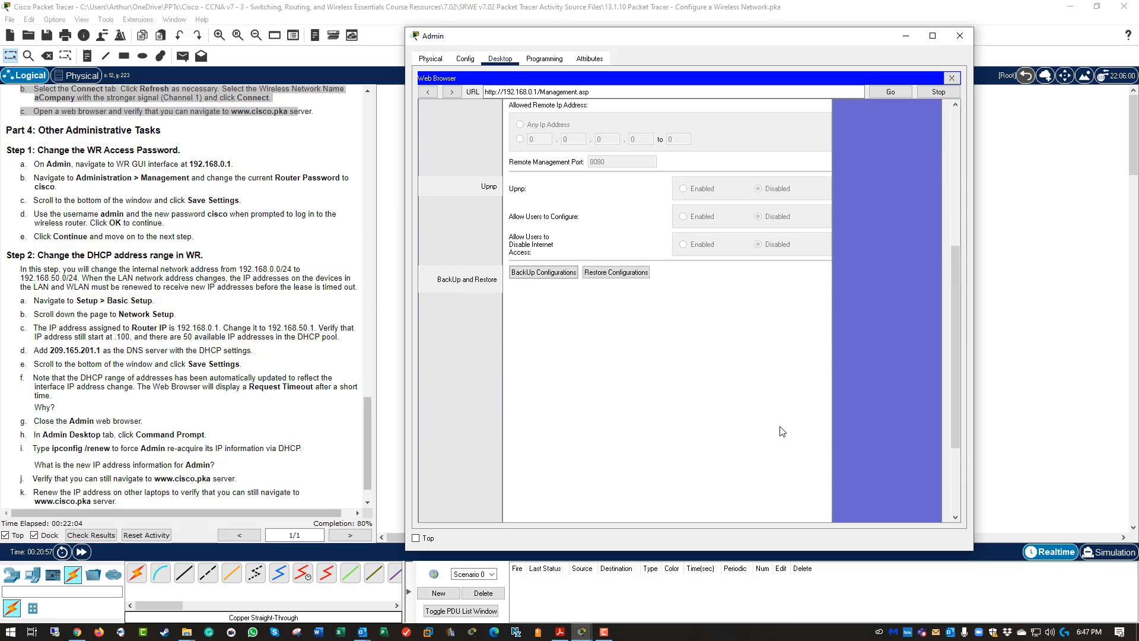
scroll(695, 391, "down", 5)
left_click(683, 500)
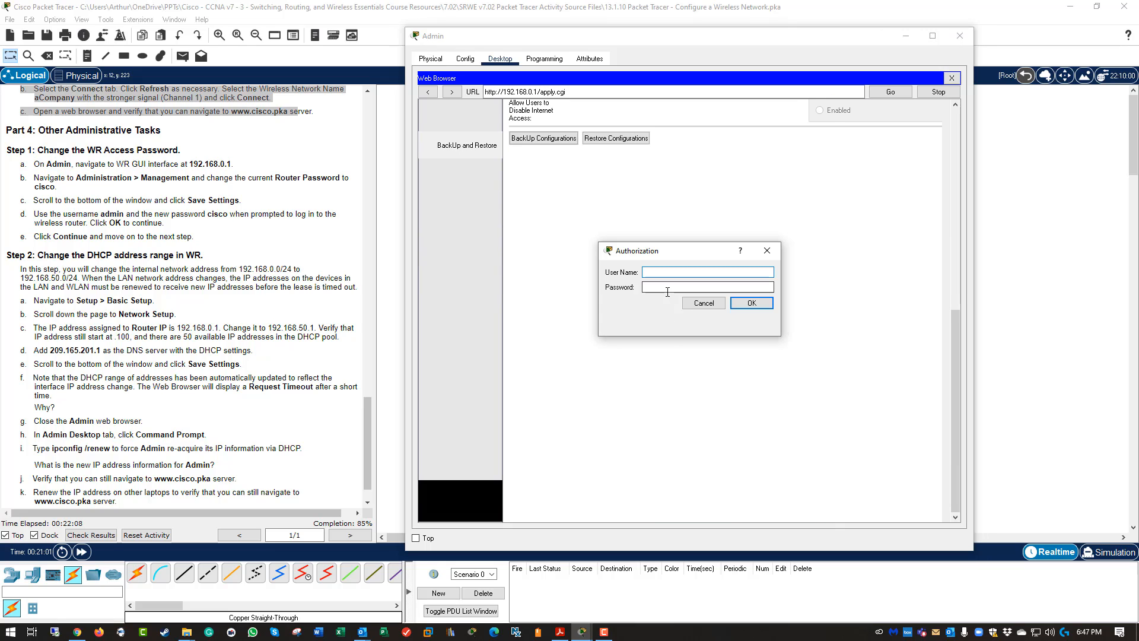
Log back in as admin with the new password and continue to Management.
type("admin")
key("Tab")
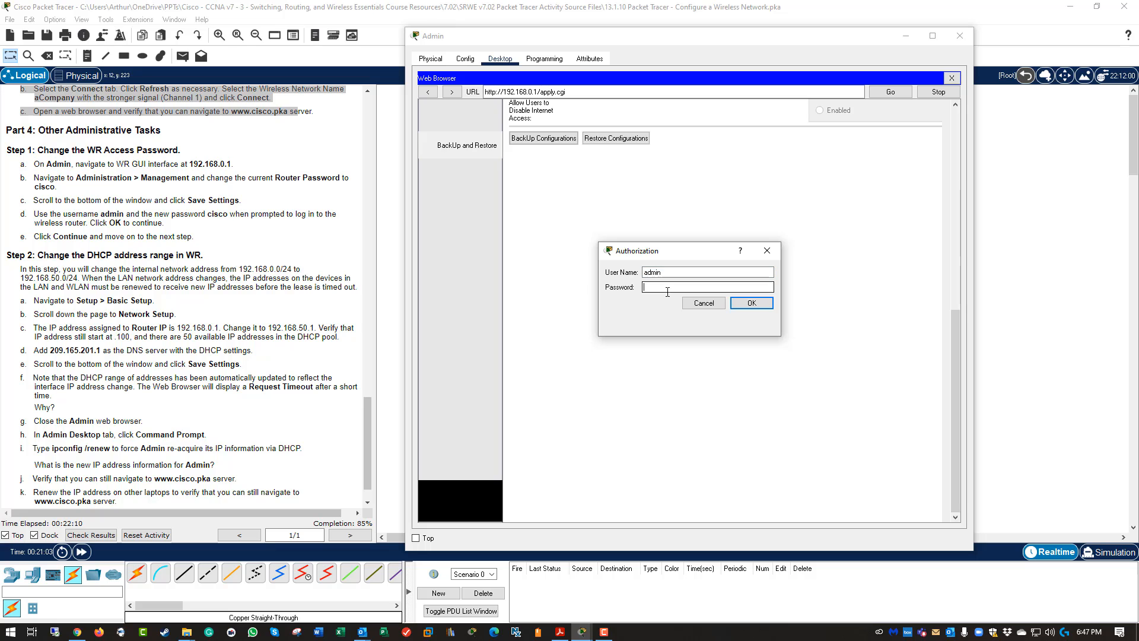
type("cisco")
left_click(743, 305)
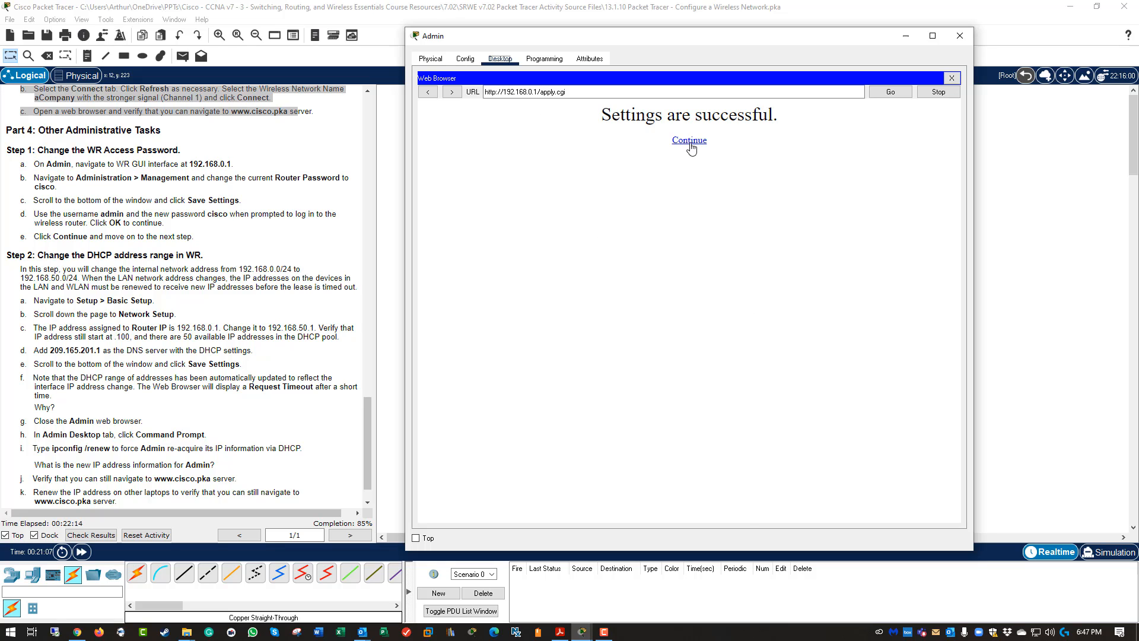
left_click(689, 145)
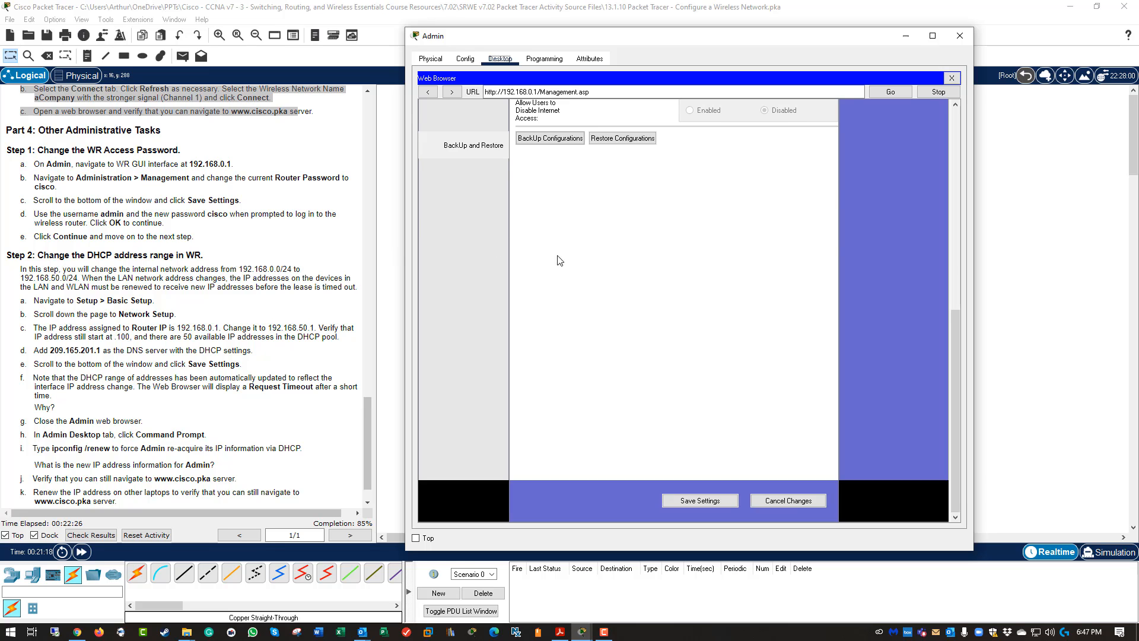
Set the router IP to 192.168.50.1 with mask 255.255.255.0 and save.
scroll(560, 261, "up", 10)
left_click(530, 159)
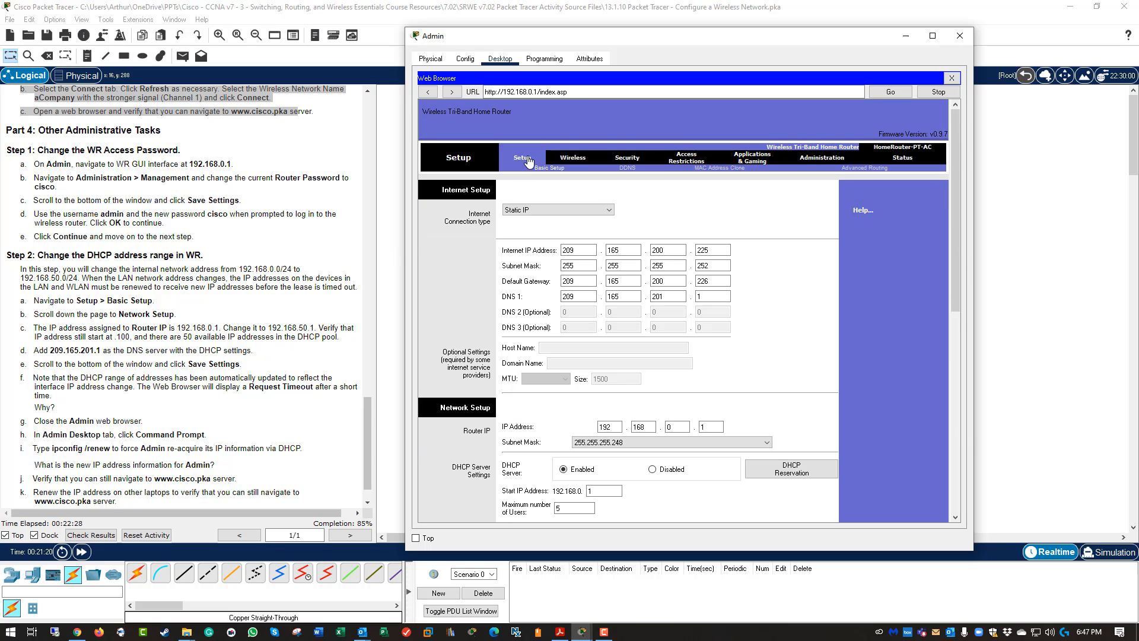
scroll(669, 360, "down", 2)
left_click(678, 354)
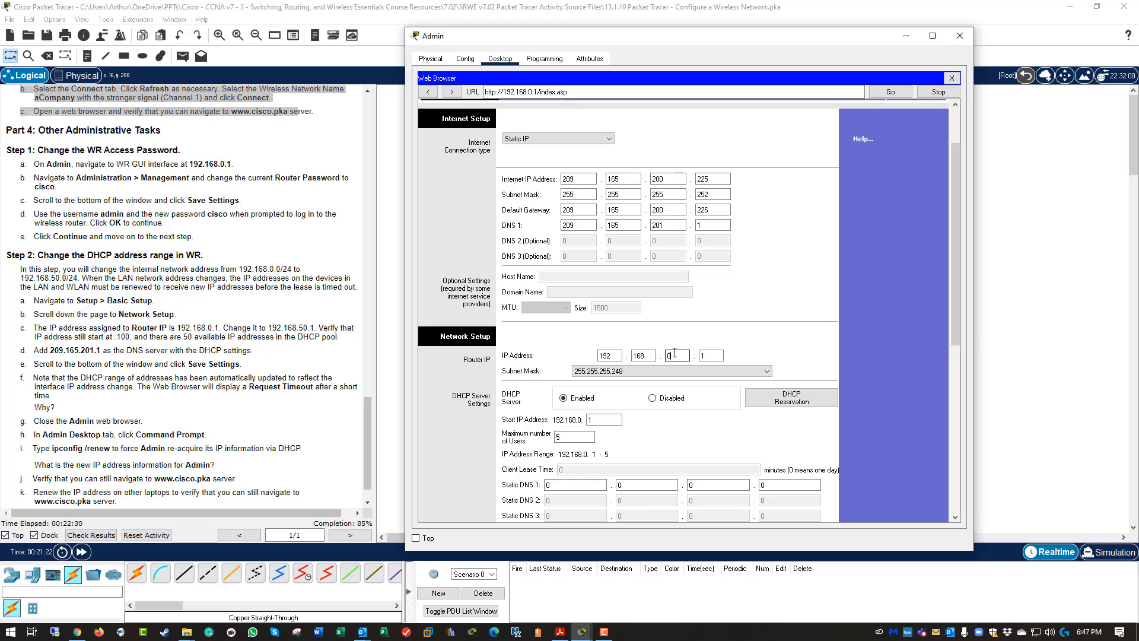
double_click(678, 354)
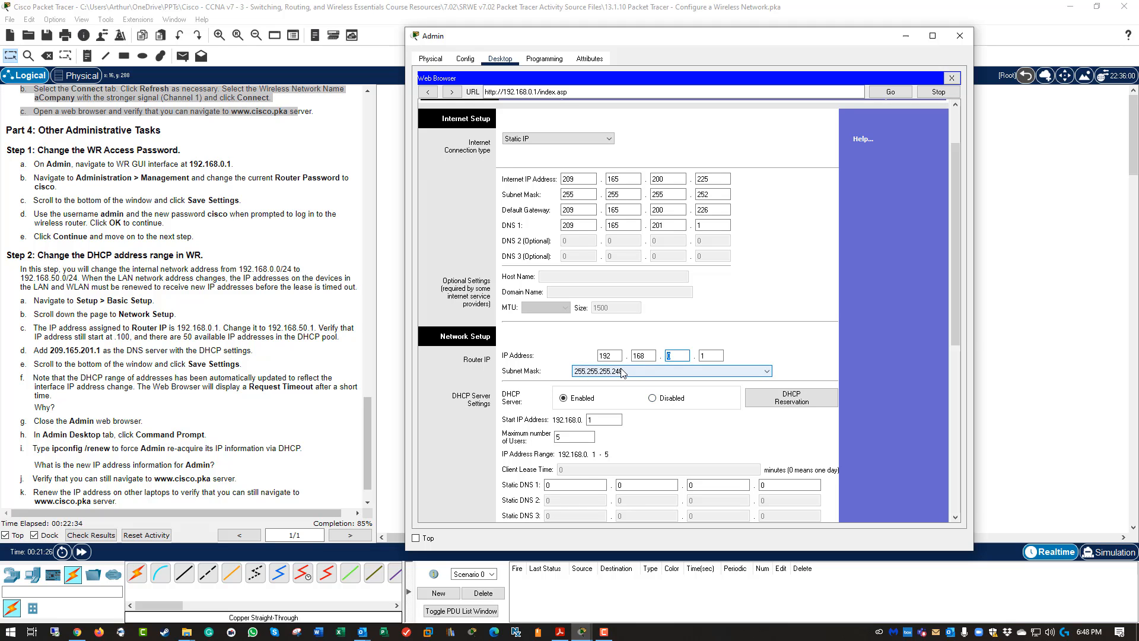
scroll(631, 363, "up", 1)
scroll(631, 362, "down", 1)
left_click(638, 372)
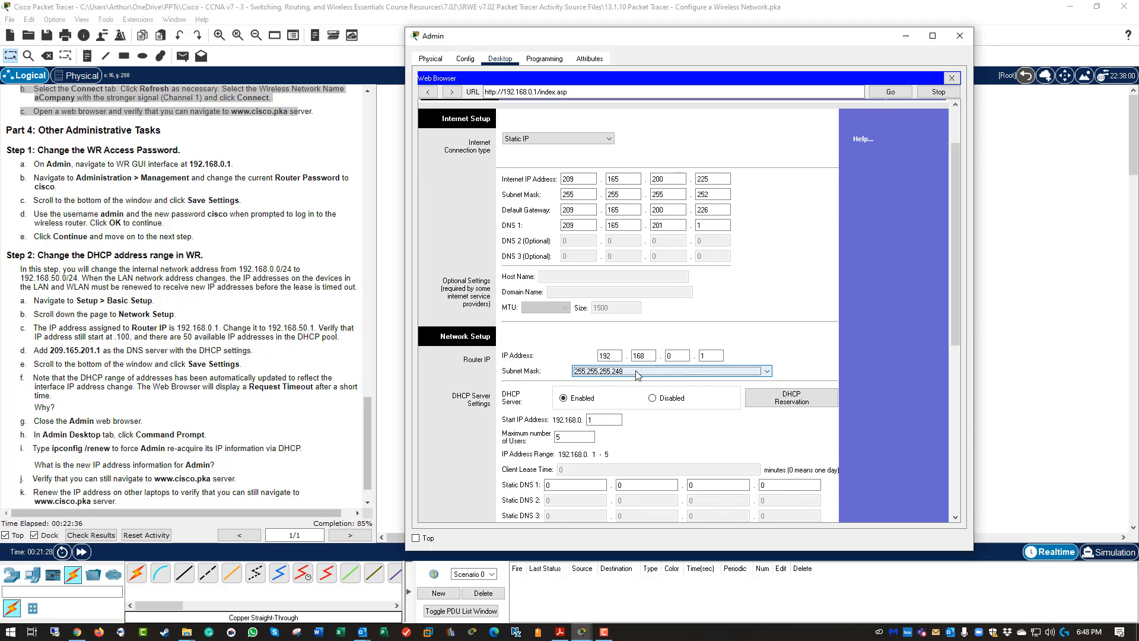
left_click(650, 426)
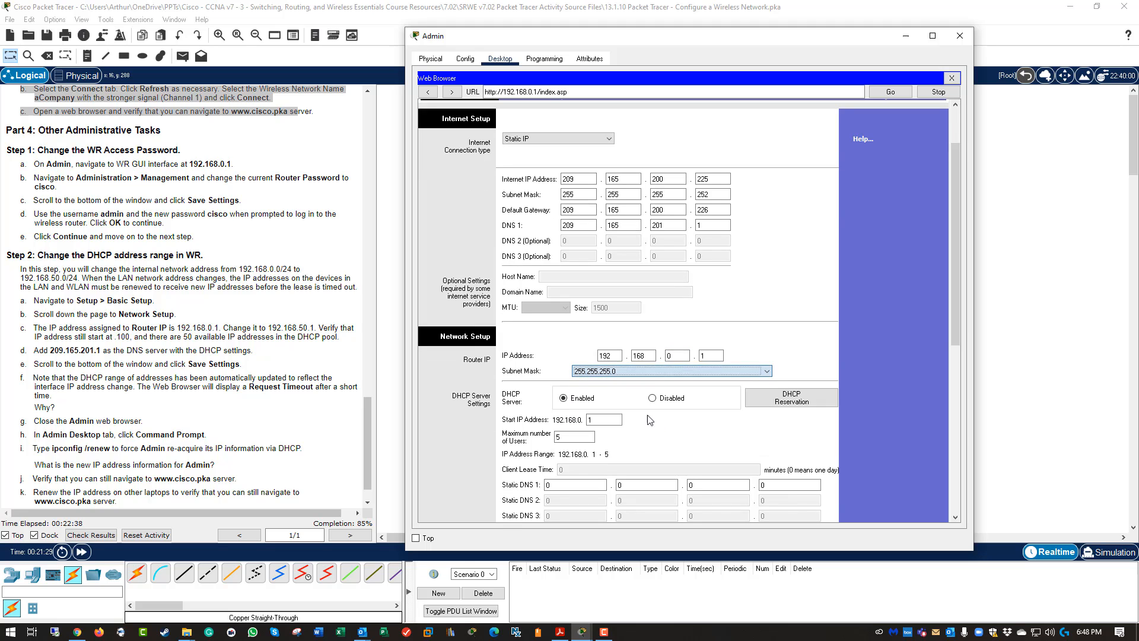
double_click(678, 356)
type("5")
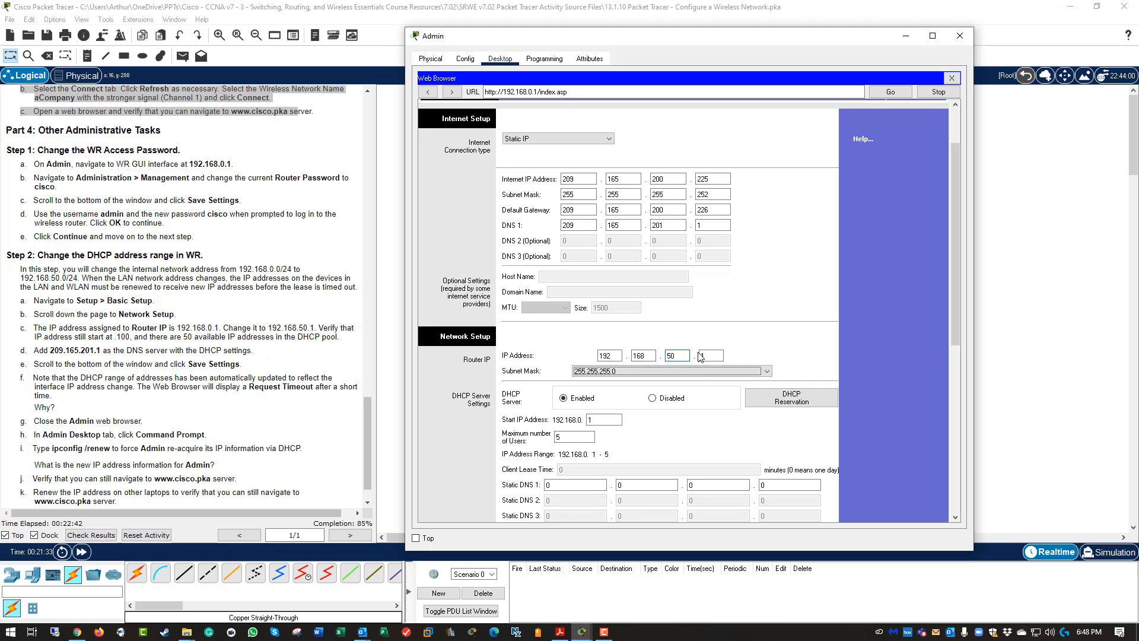
scroll(776, 333, "down", 2)
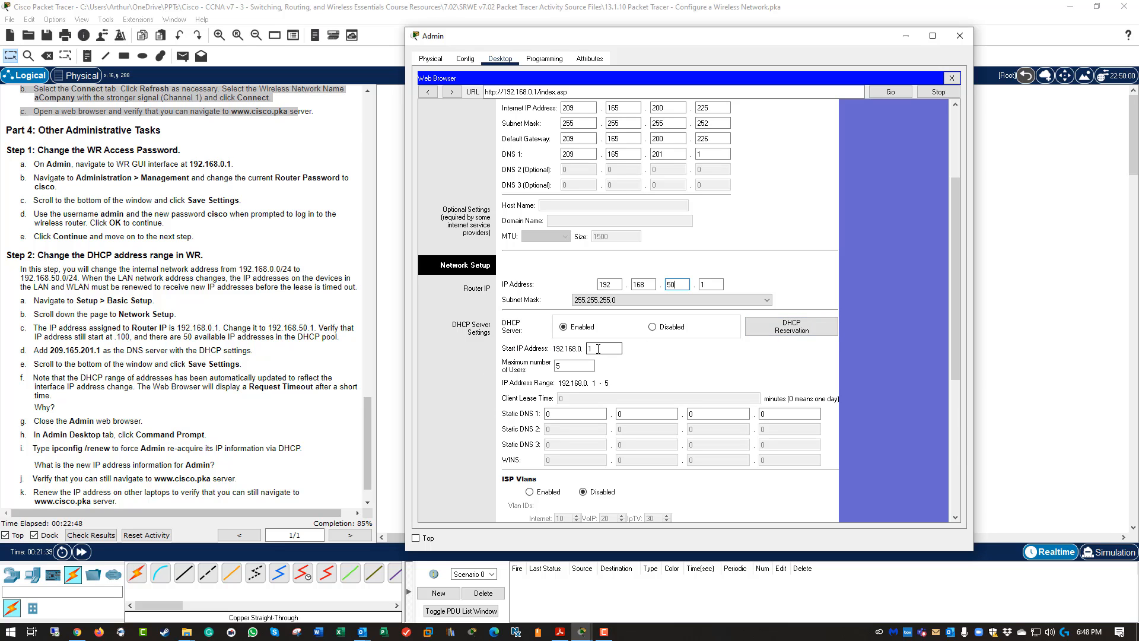
scroll(695, 355, "down", 8)
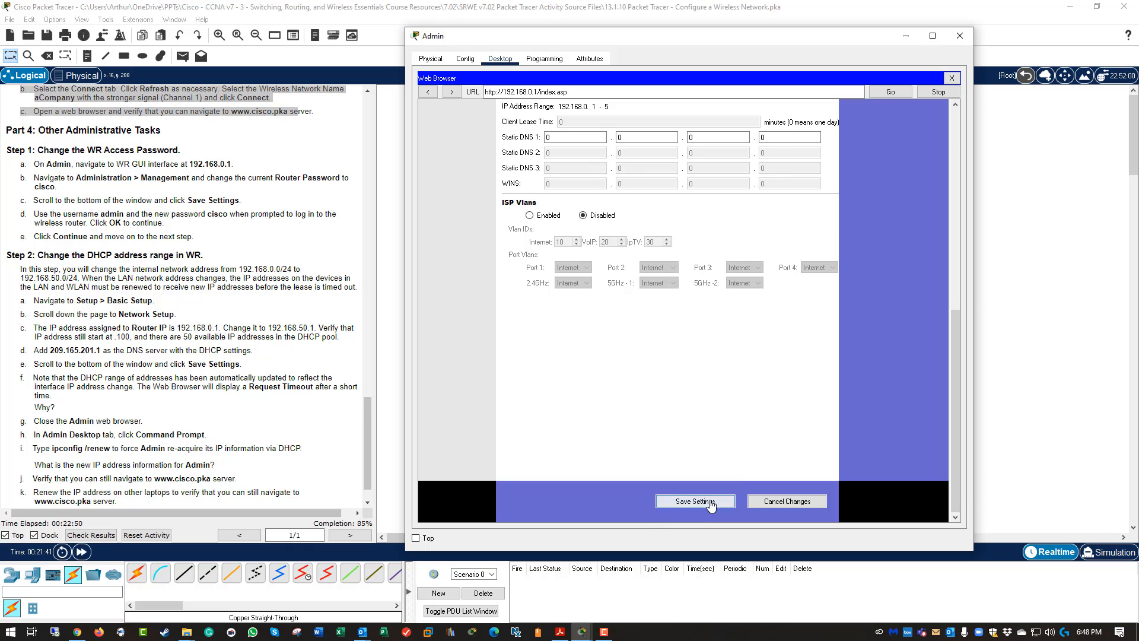
left_click(711, 502)
Change the browser address's third octet to 50 to reach the router's new address.
scroll(700, 386, "up", 2)
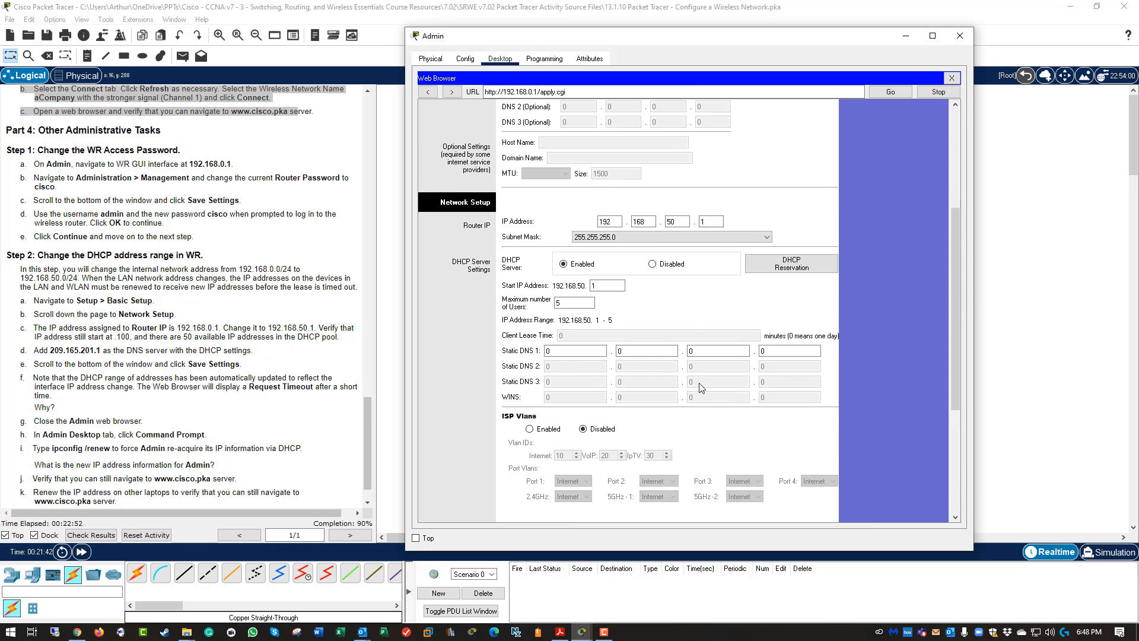
scroll(719, 237, "down", 2)
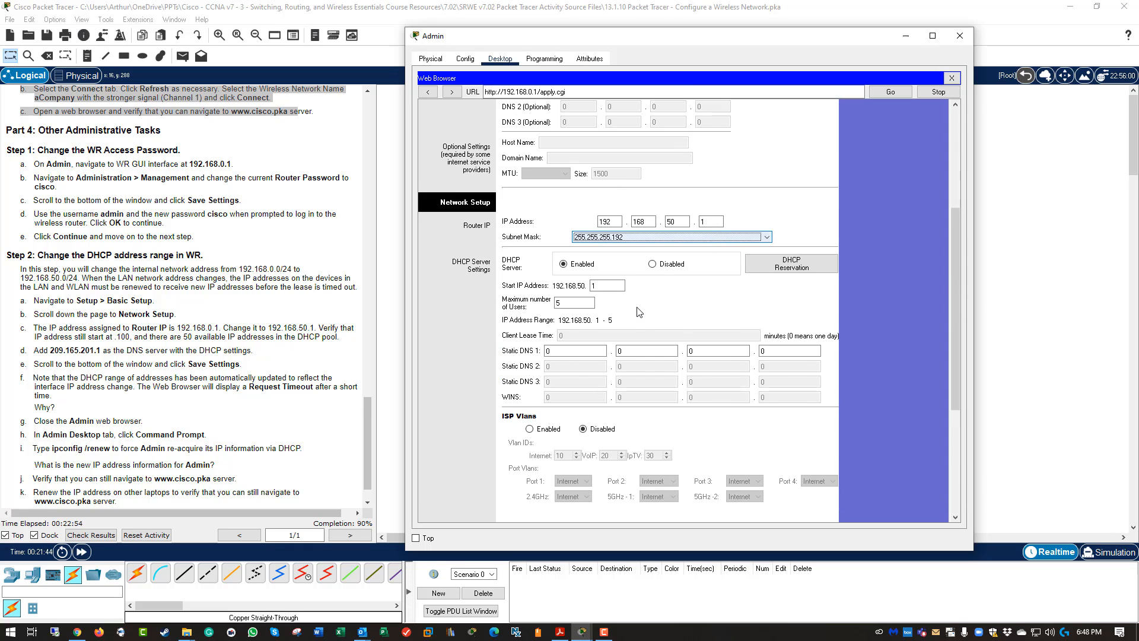
left_click(574, 283)
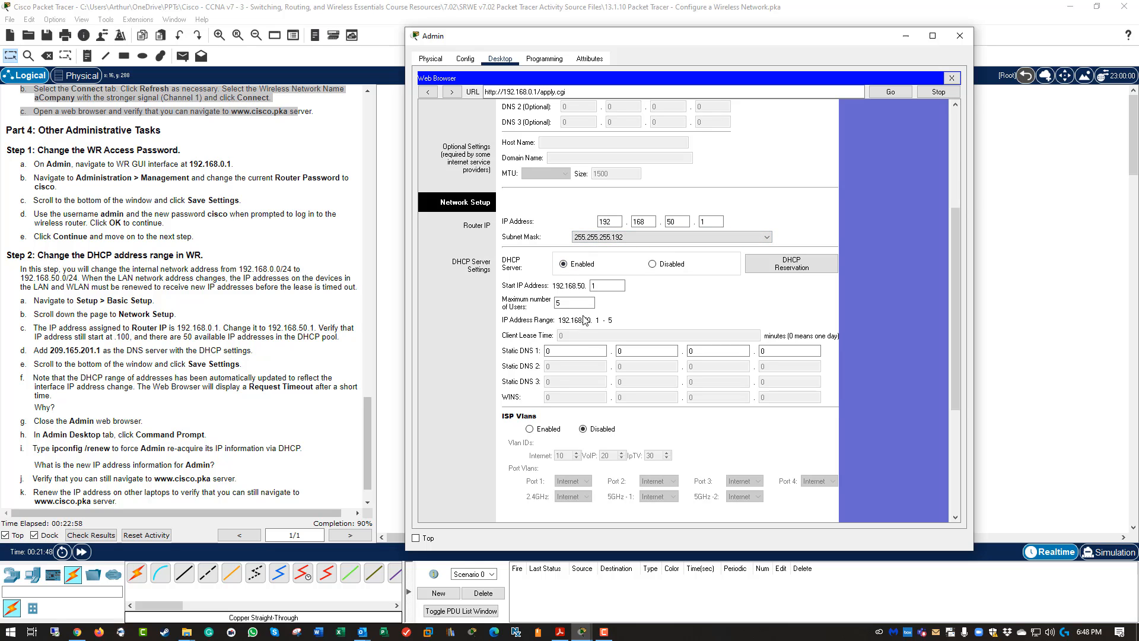
scroll(585, 321, "down", 5)
scroll(585, 320, "up", 6)
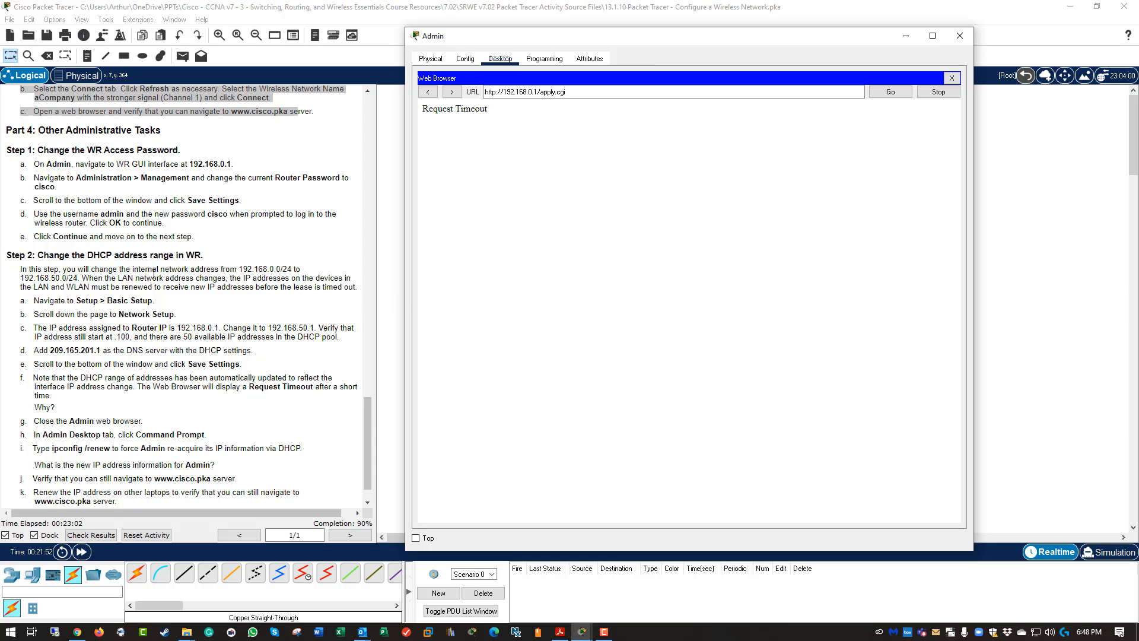
double_click(530, 92)
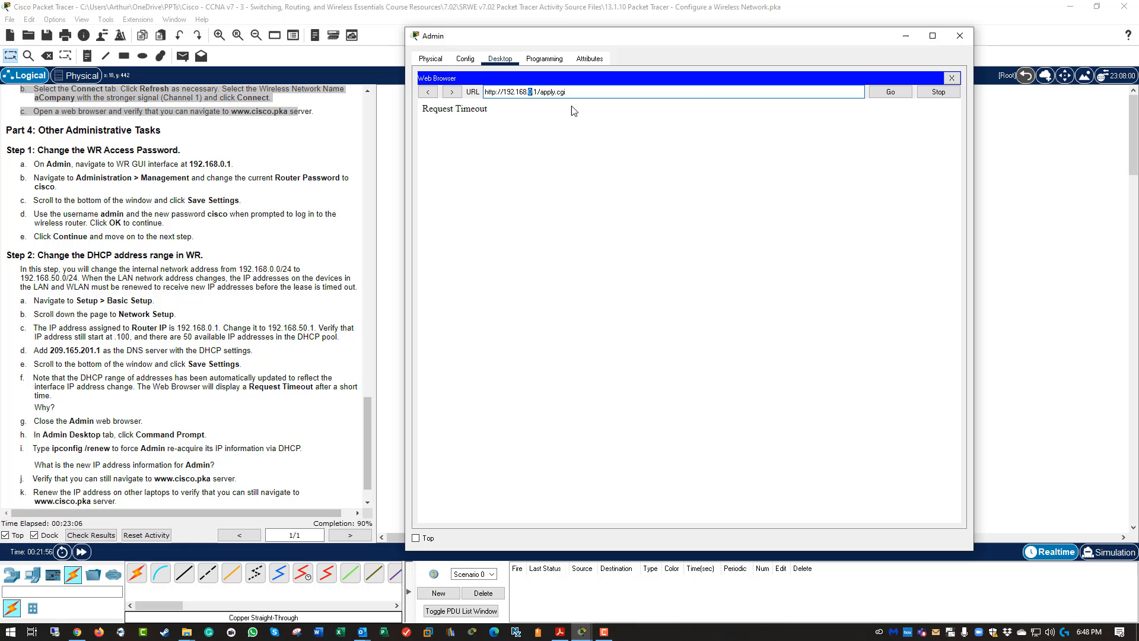
type("50")
Toggle Admin from Static back to DHCP to get 192.168.50.2, gateway 192.168.50.1, DNS 209.165.201.1.
left_click(951, 78)
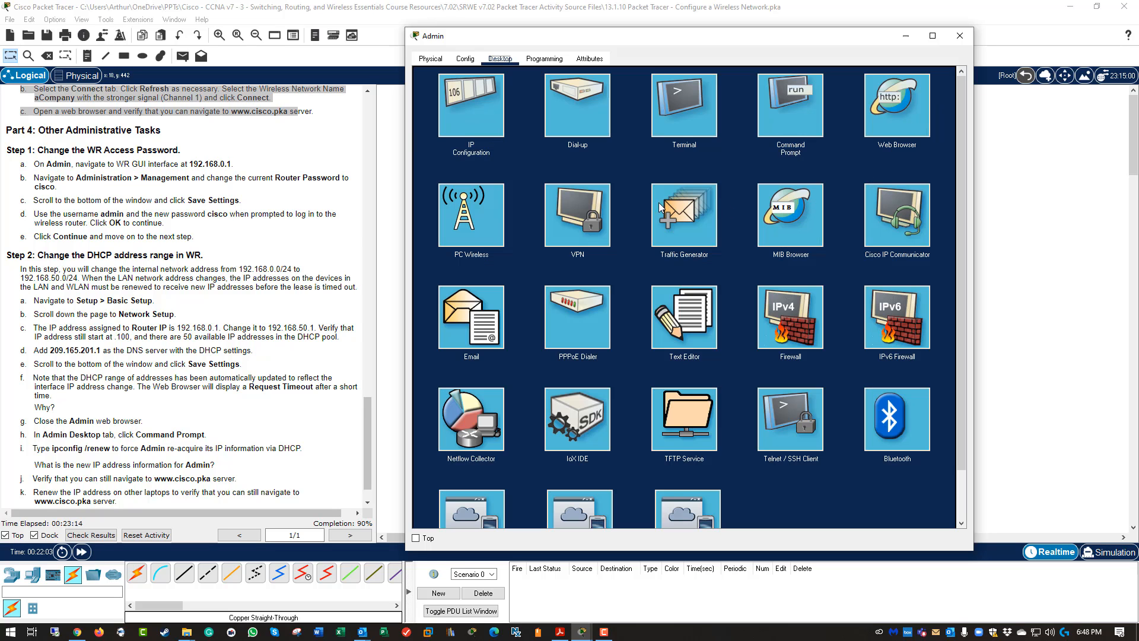
left_click(464, 114)
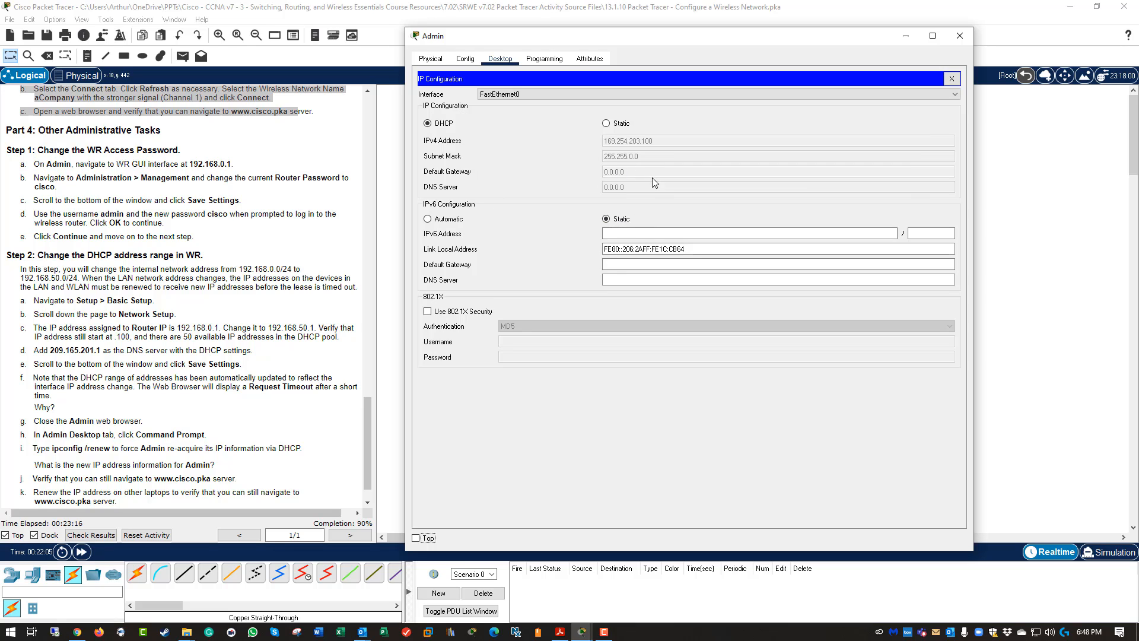
left_click(605, 123)
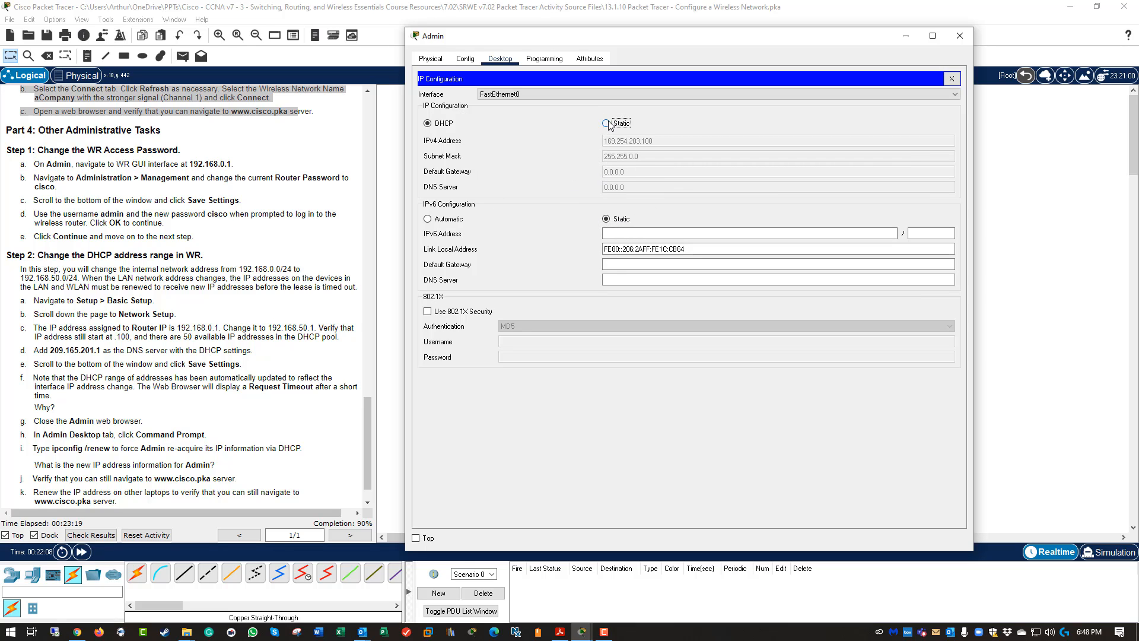
left_click(456, 120)
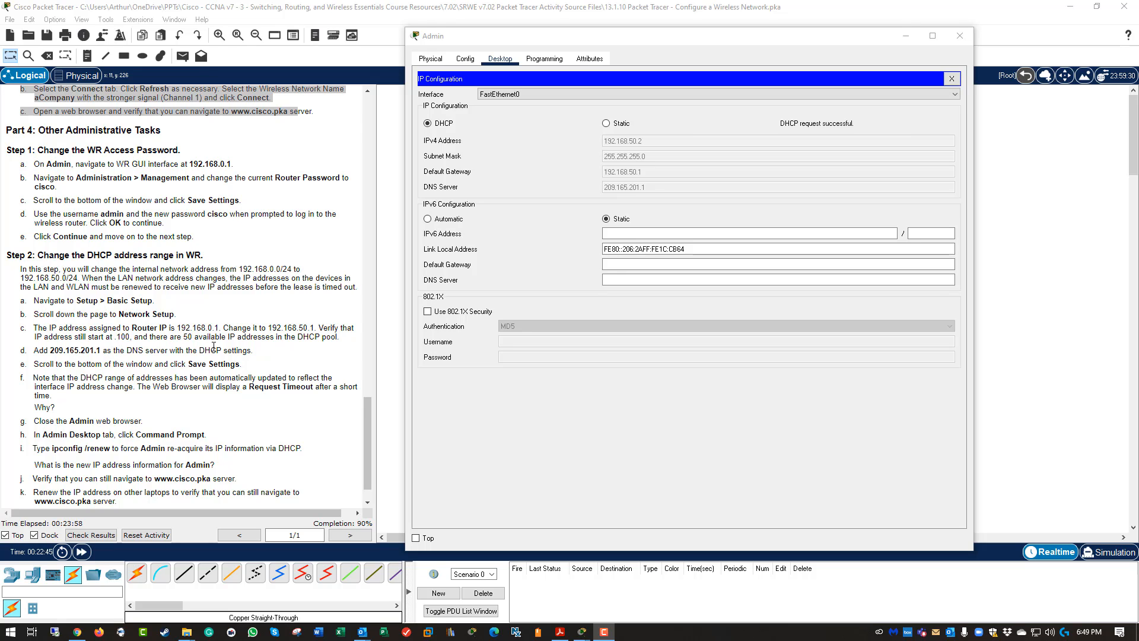
Log into the router's web page at 192.168.50.1 from Admin's browser as admin.
left_click(952, 78)
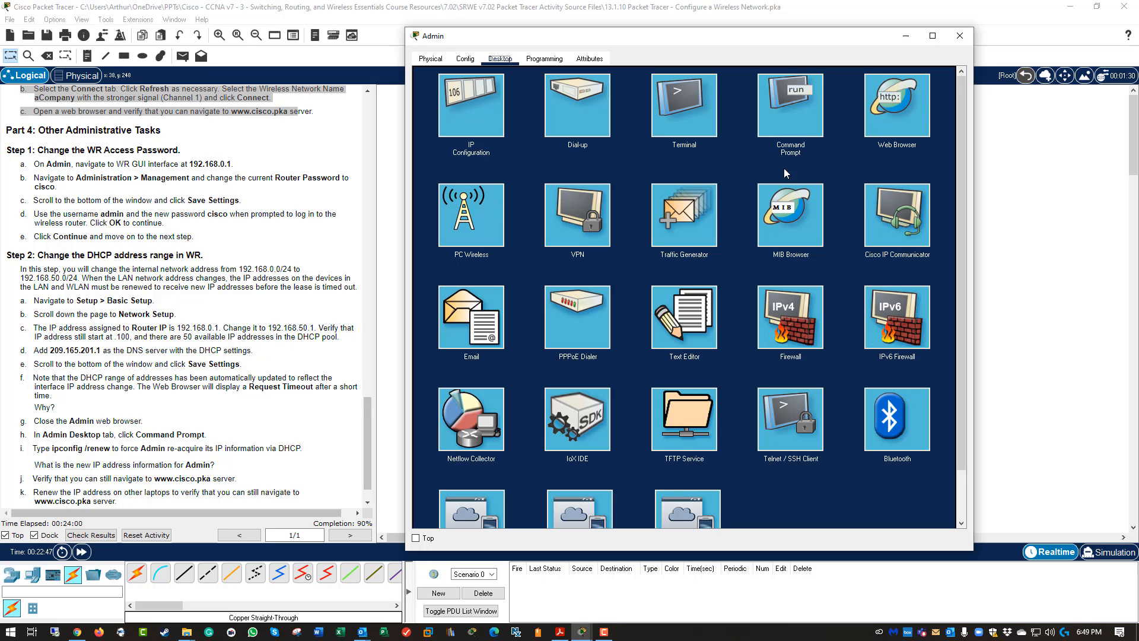
left_click(898, 116)
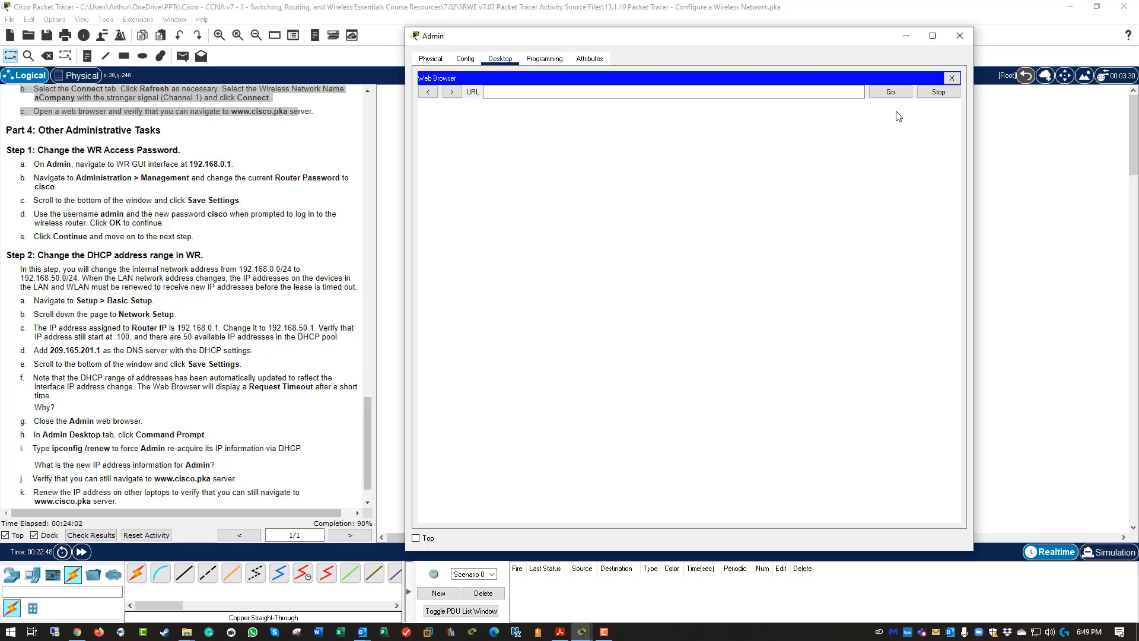
left_click(539, 89)
type("192.16")
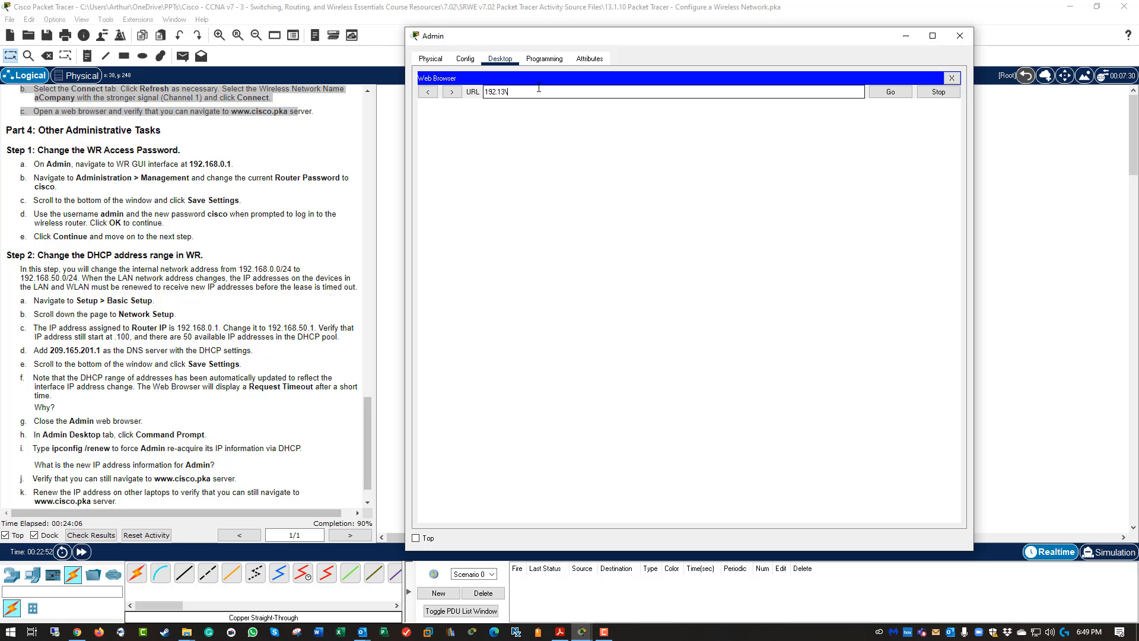
type("8.50.1")
key("Return")
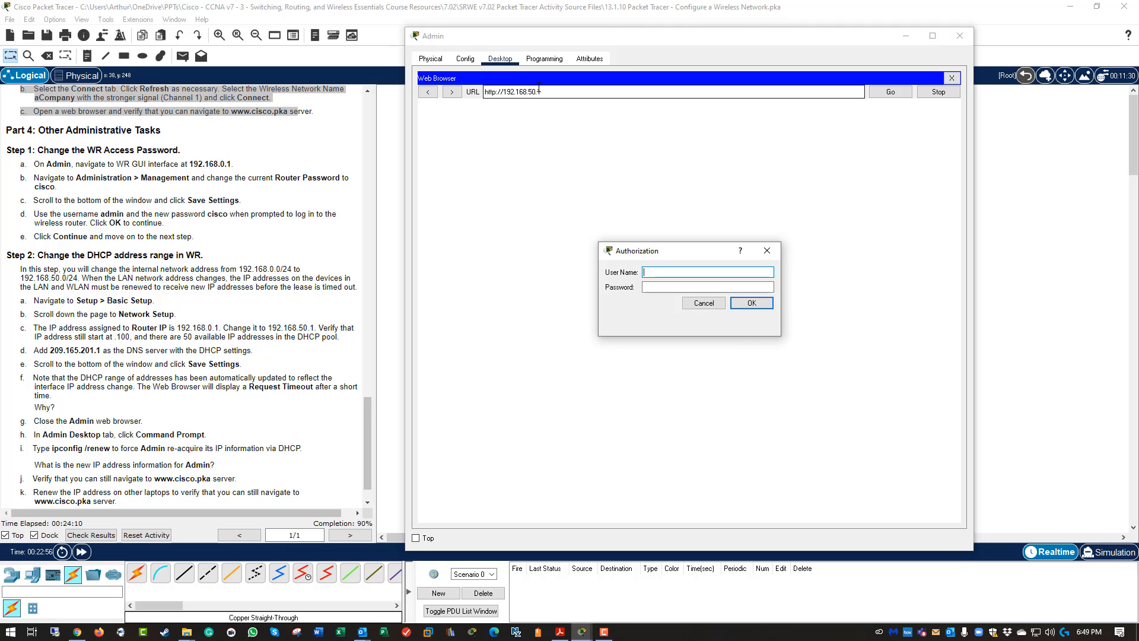
type("admin")
key("Tab")
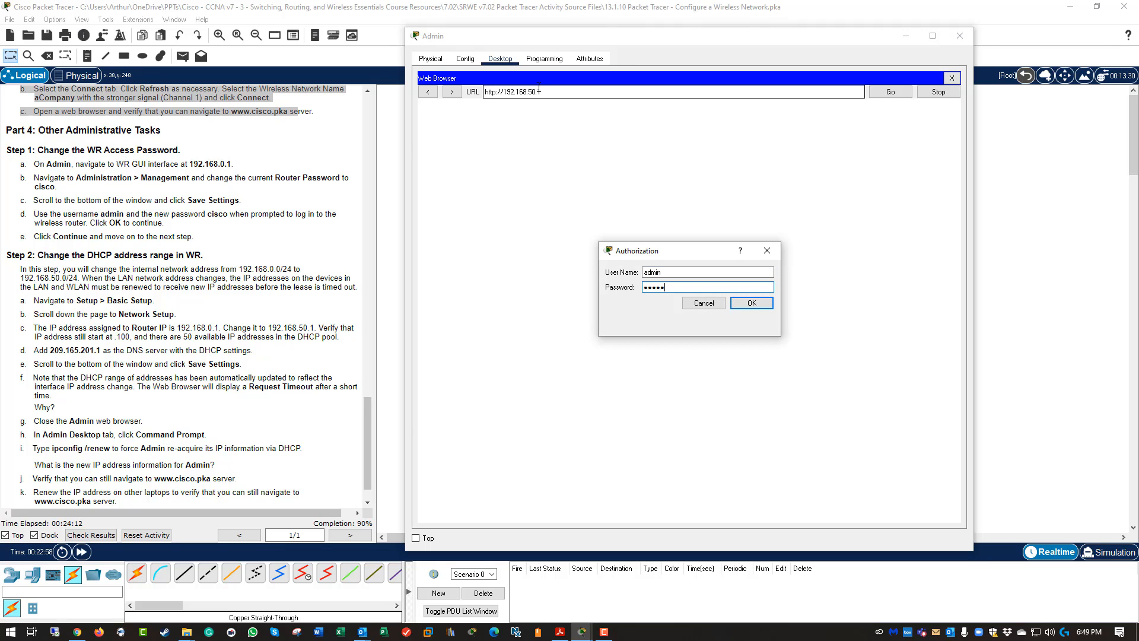
key("Return")
Change the DHCP start address to 192.168.50.100 and save the settings.
scroll(453, 259, "down", 3)
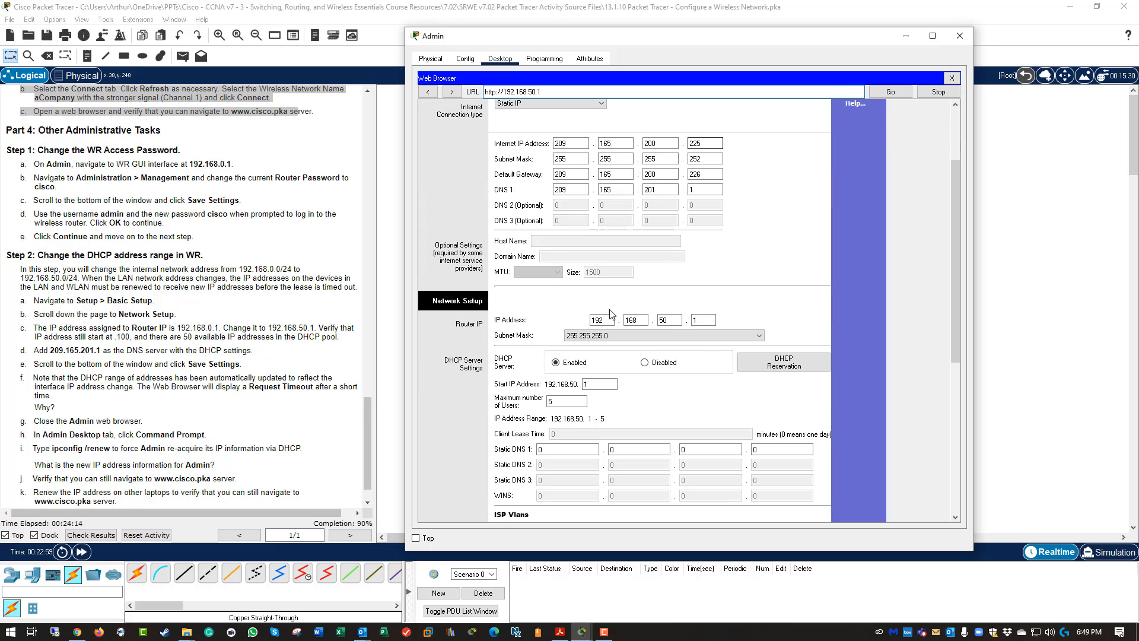
left_click(601, 383)
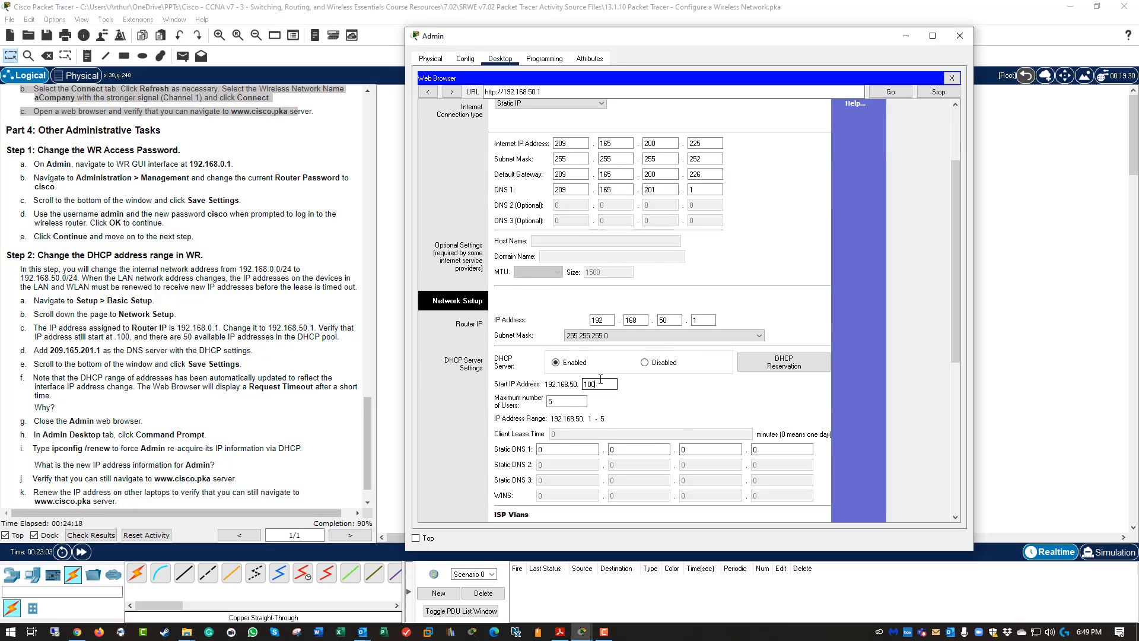
scroll(626, 395, "down", 9)
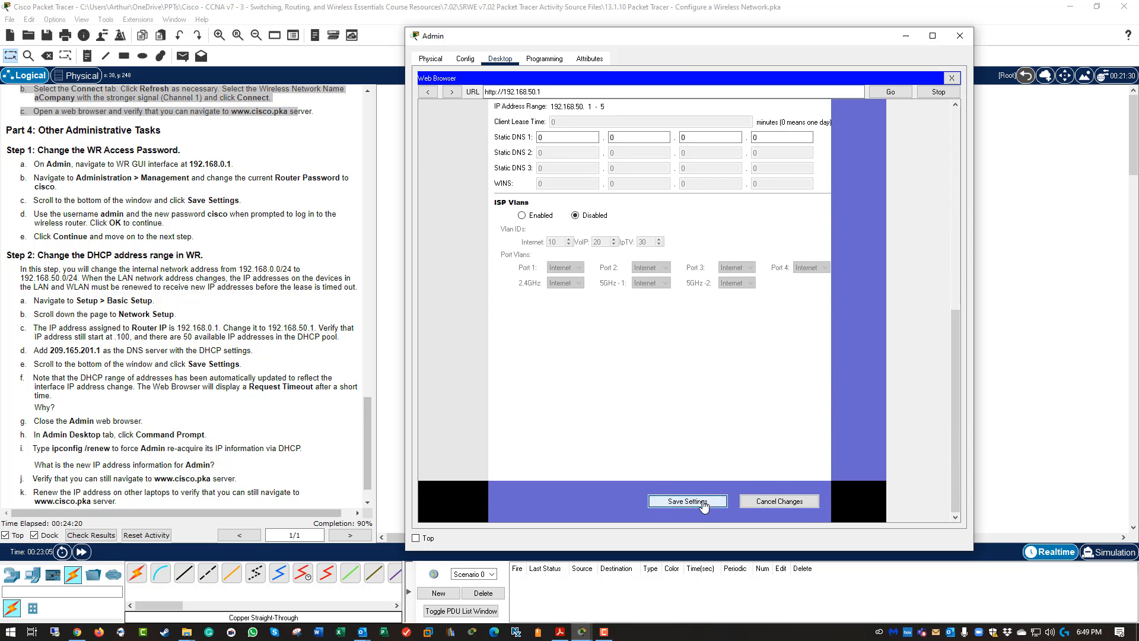
left_click(688, 501)
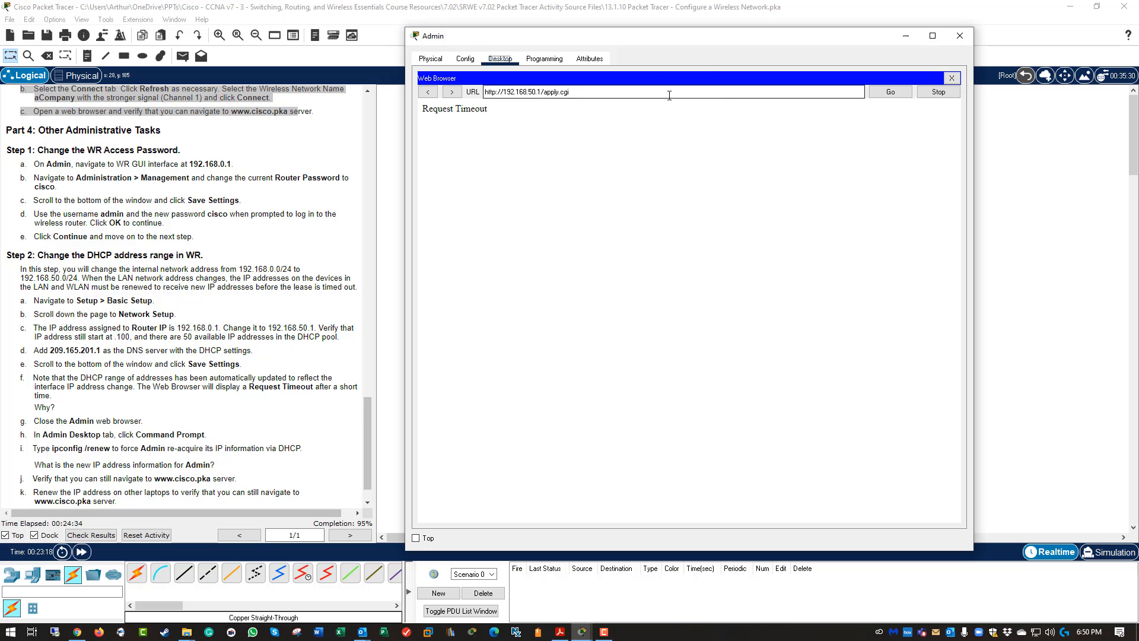
Toggle Admin from Static to DHCP to lease 192.168.50.100 with gateway 192.168.50.1.
left_click(951, 77)
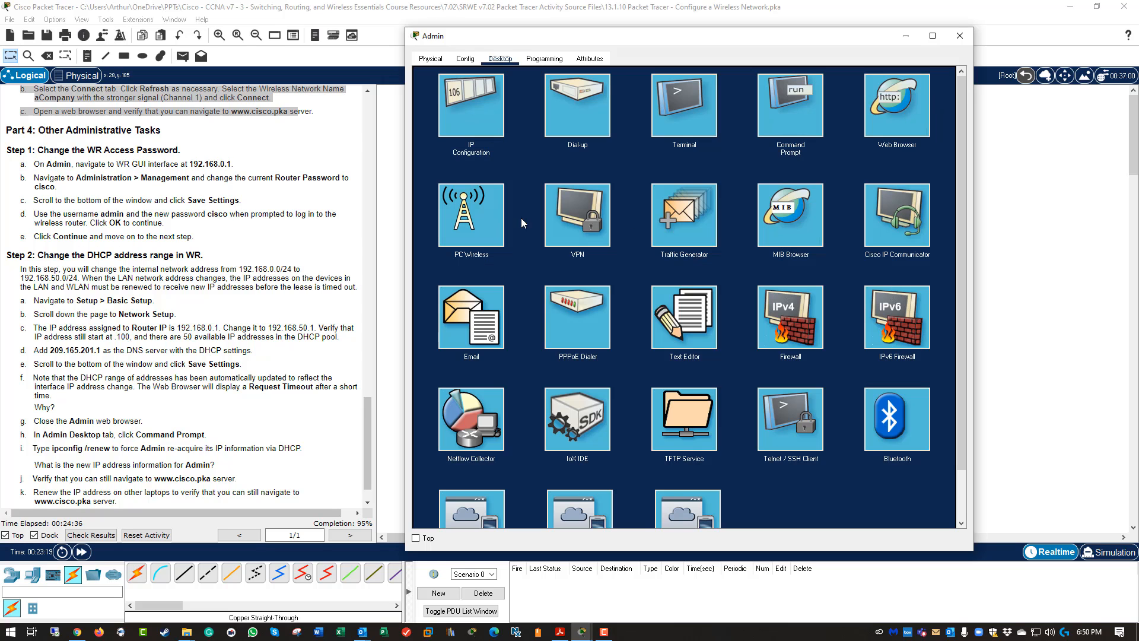
left_click(454, 106)
left_click(617, 124)
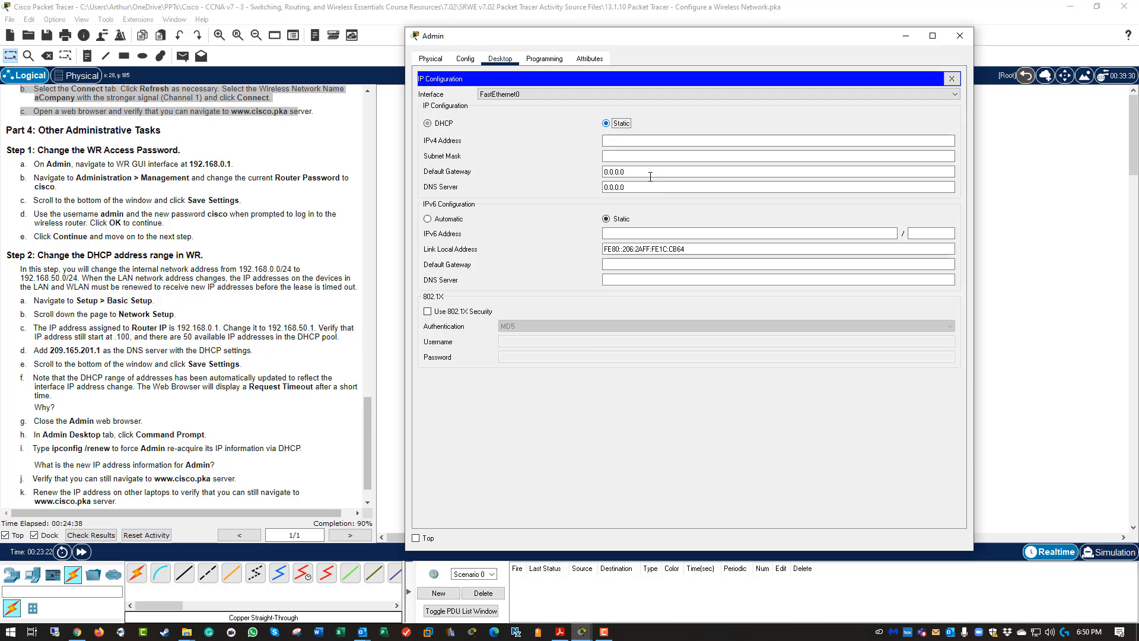
left_click(451, 124)
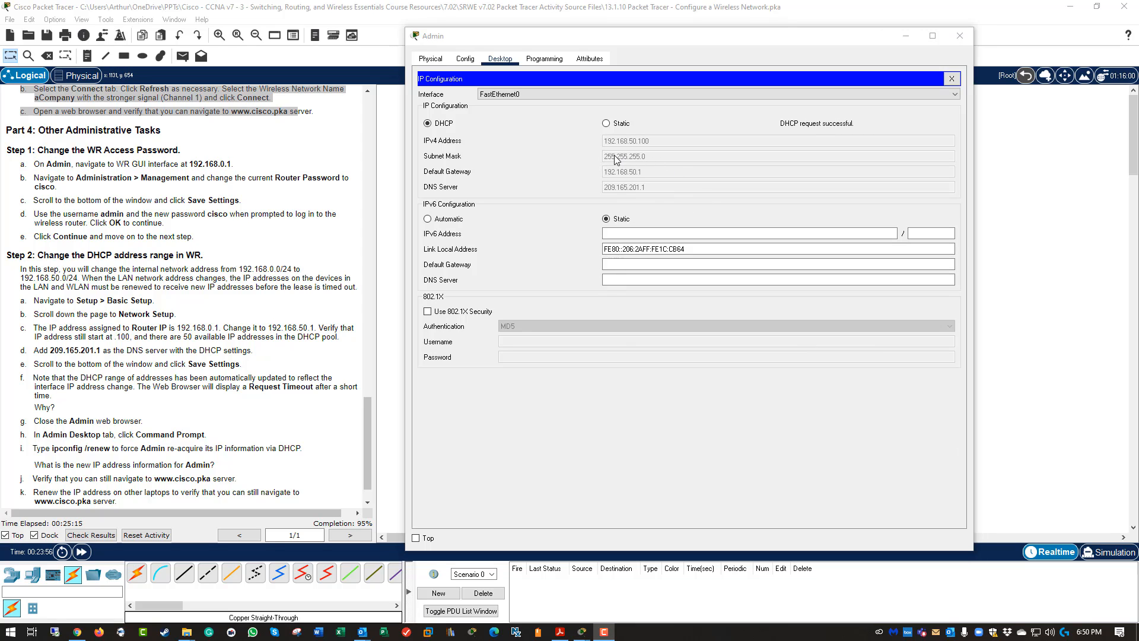
Log into the router's web page at 192.168.50.1 as admin from Admin's browser.
left_click(951, 79)
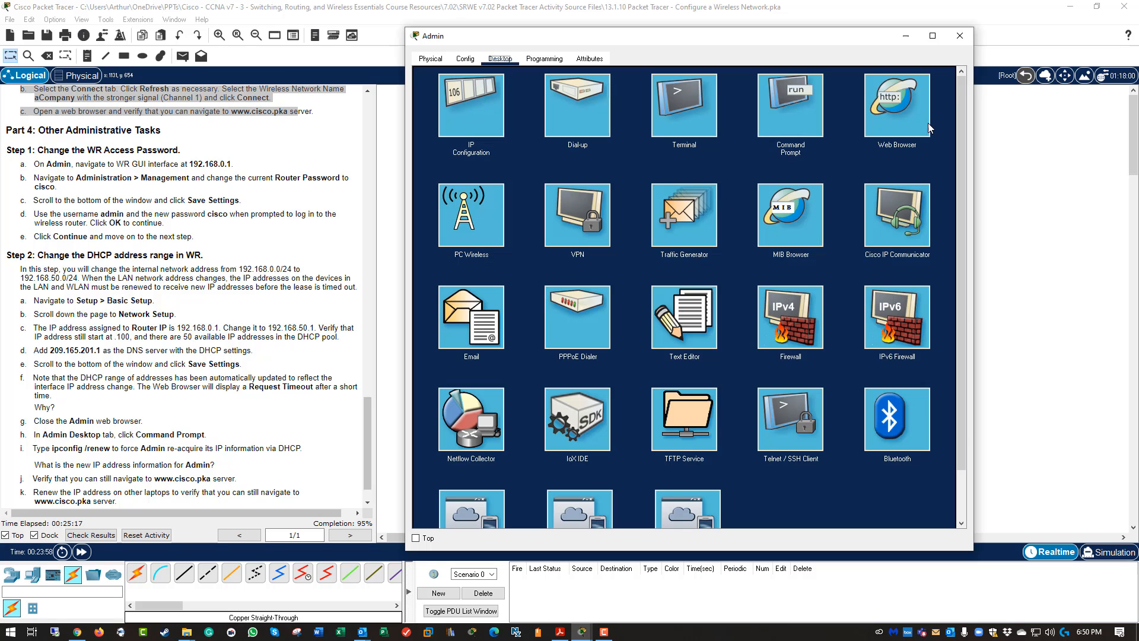
left_click(848, 121)
left_click(578, 97)
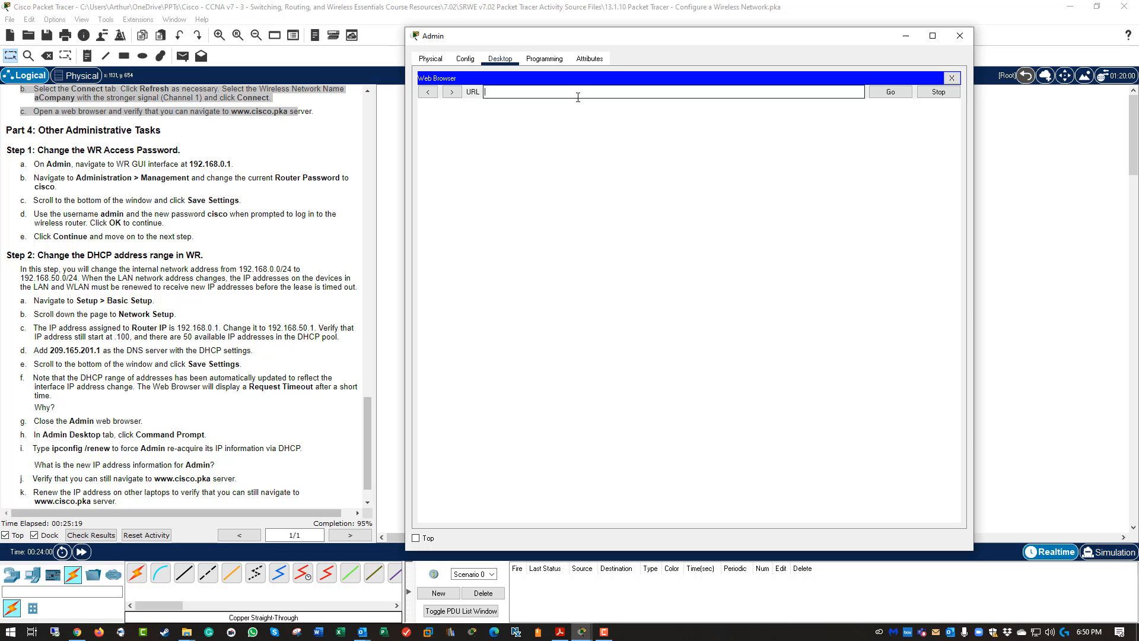
type("192.168.50.1")
key("Return")
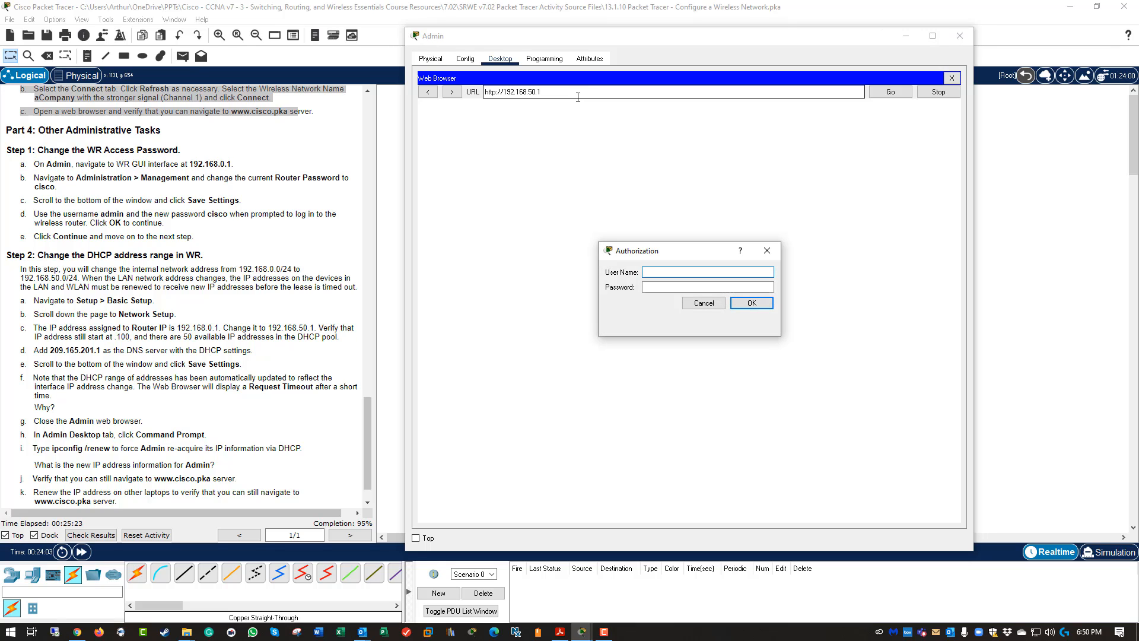
type("admin")
key("Tab")
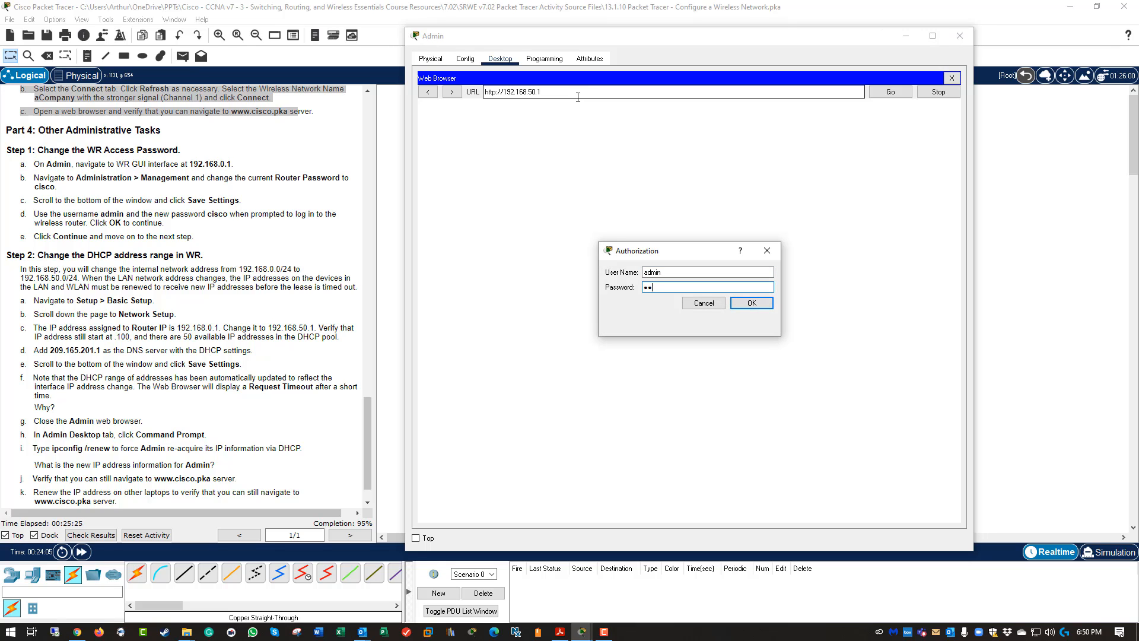
key("BackSpace")
key("Return")
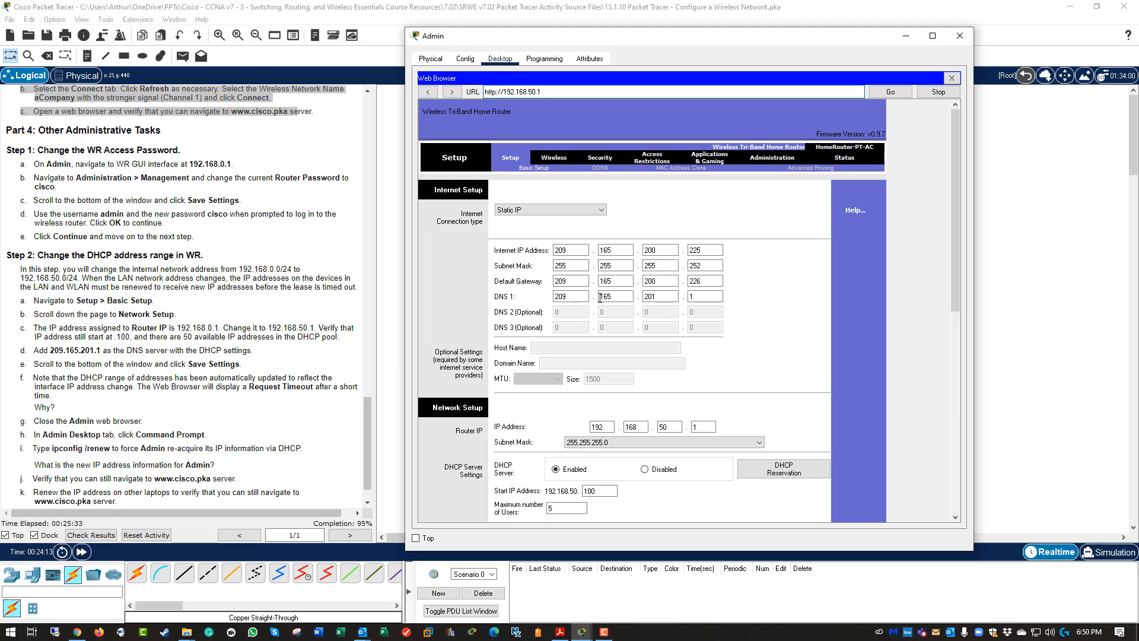
Set the DHCP Static DNS 1 to 209.165.201.1 and save the router settings.
scroll(587, 298, "down", 4)
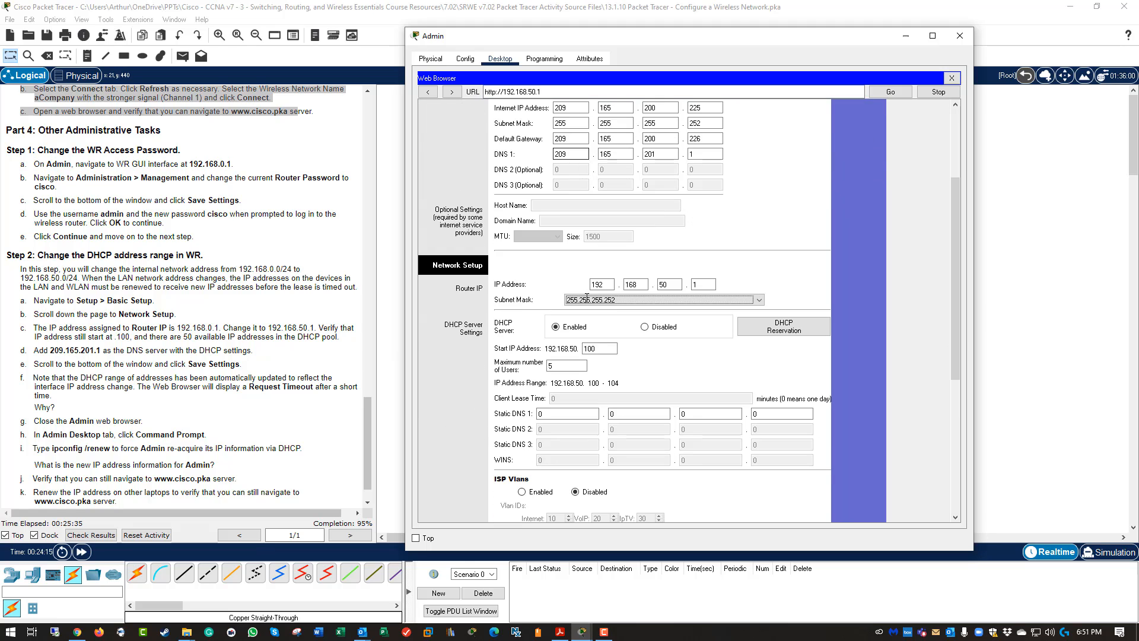
left_click(561, 414)
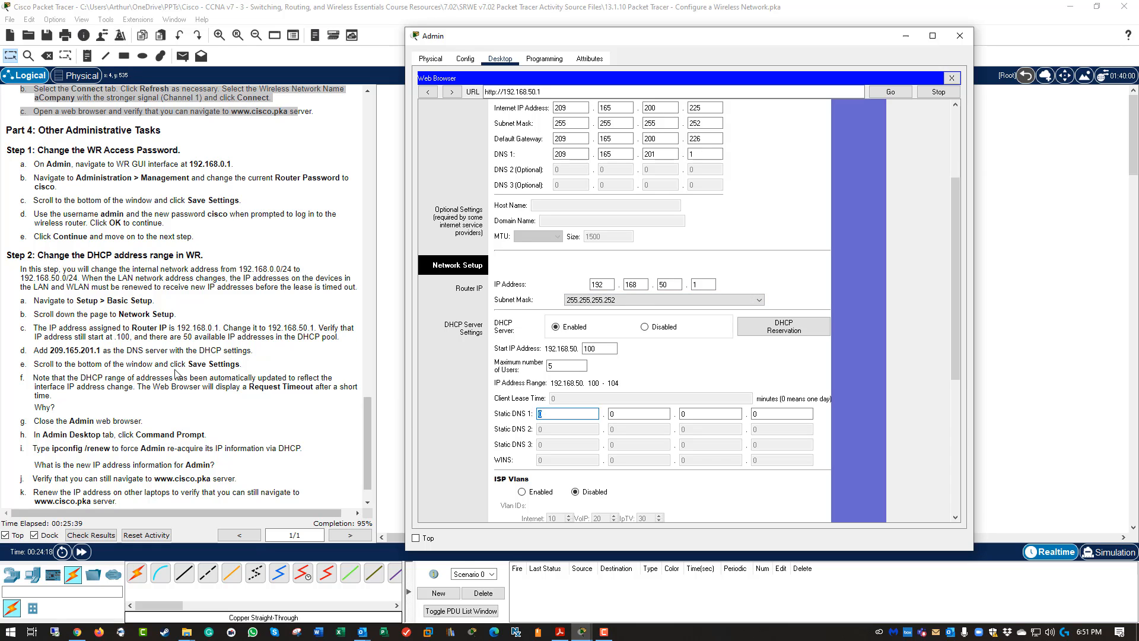
type("209")
key("Tab")
type("16")
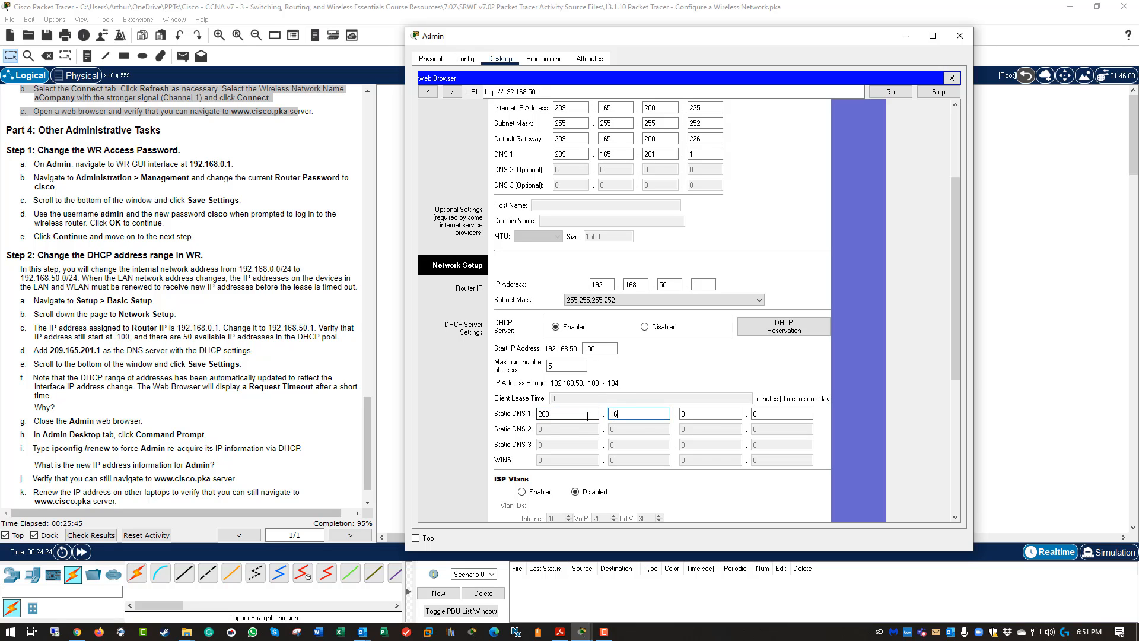
type("5")
key("Tab")
type("2")
key("Tab")
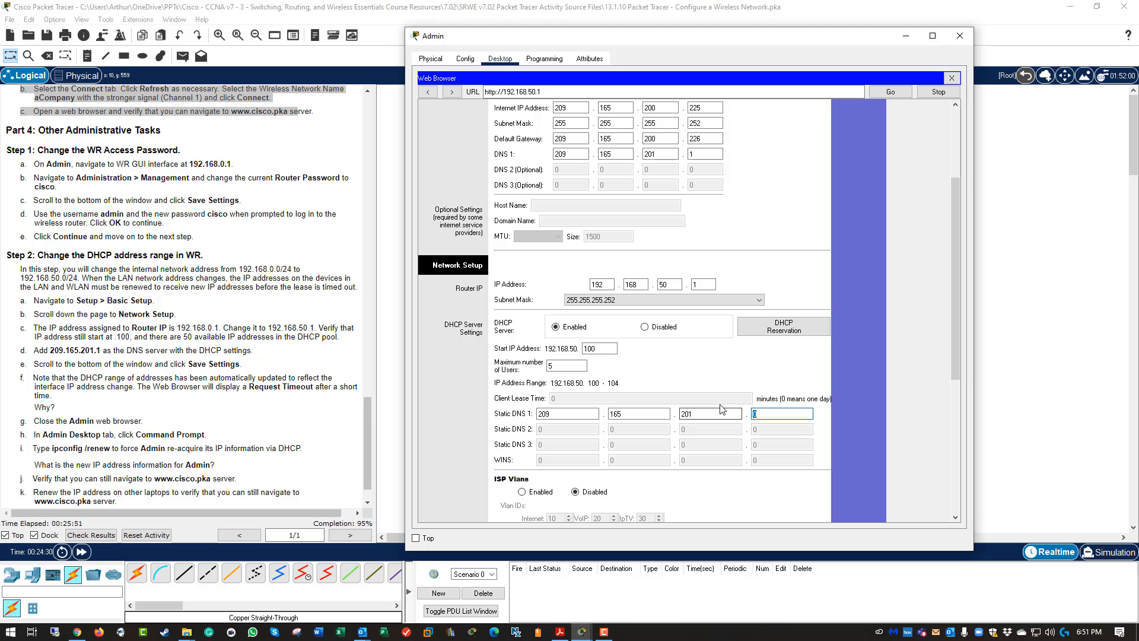
type("1")
scroll(691, 382, "down", 3)
scroll(696, 390, "down", 5)
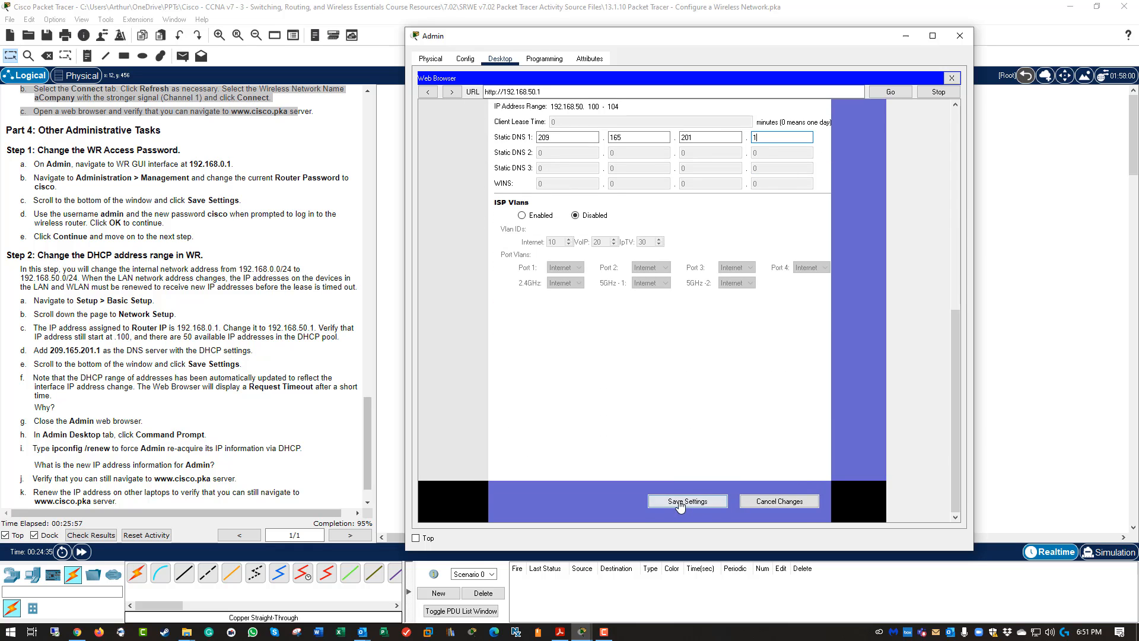
left_click(681, 502)
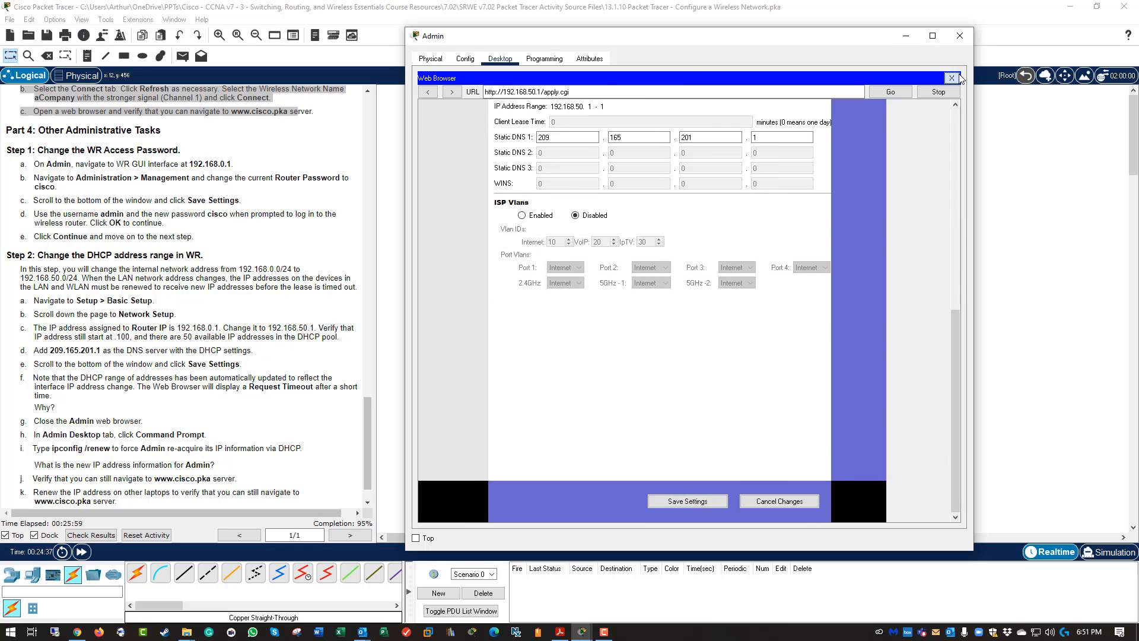
left_click(952, 78)
Toggle Admin between Static and DHCP four times; each request fails, leaving APIPA 169.254.203.100.
left_click(483, 113)
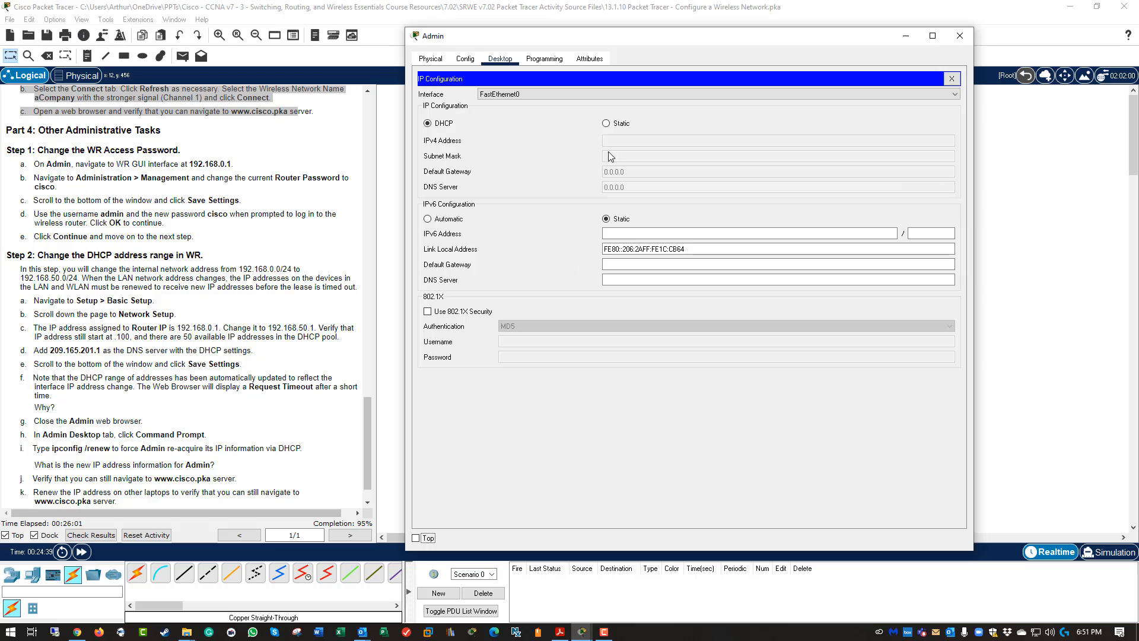
left_click(612, 126)
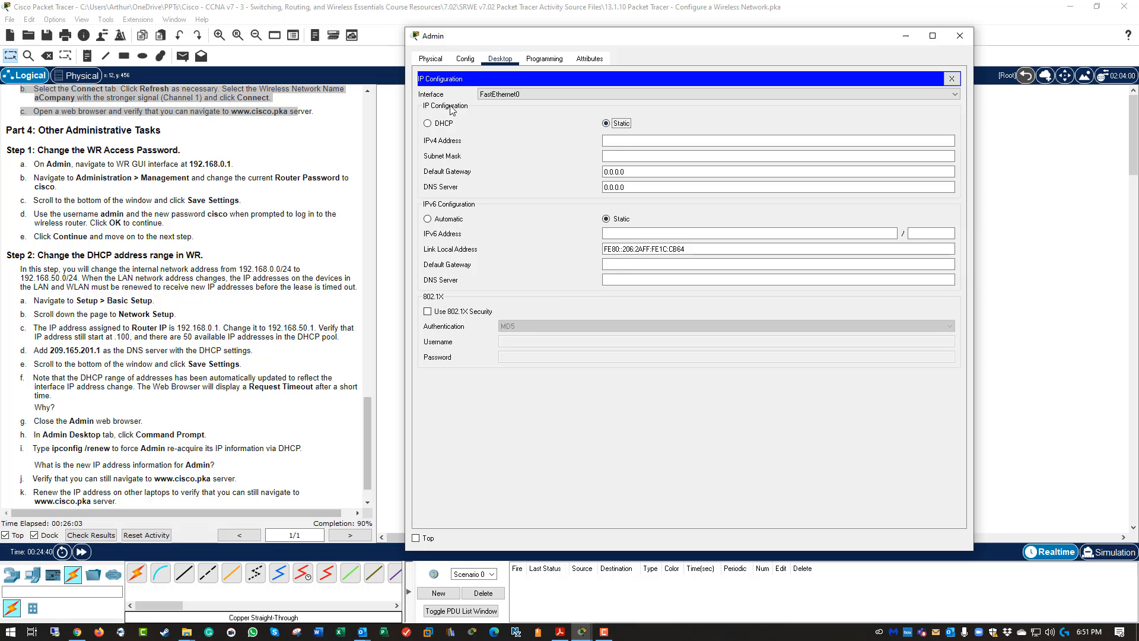
left_click(439, 123)
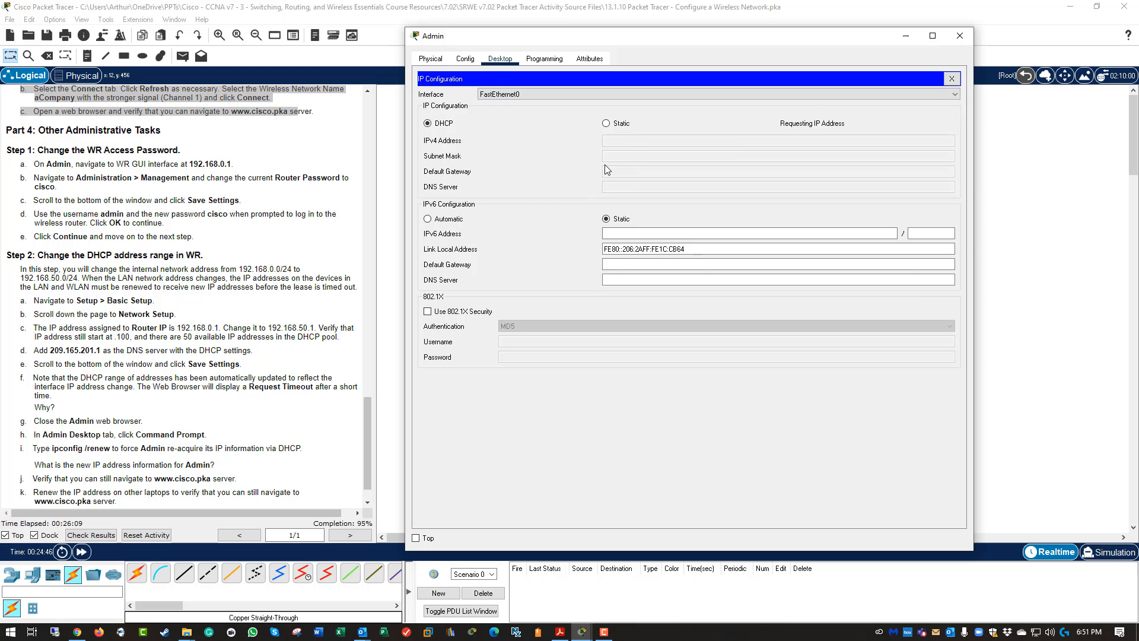
left_click(612, 123)
left_click(431, 127)
left_click(606, 123)
left_click(428, 123)
left_click(604, 119)
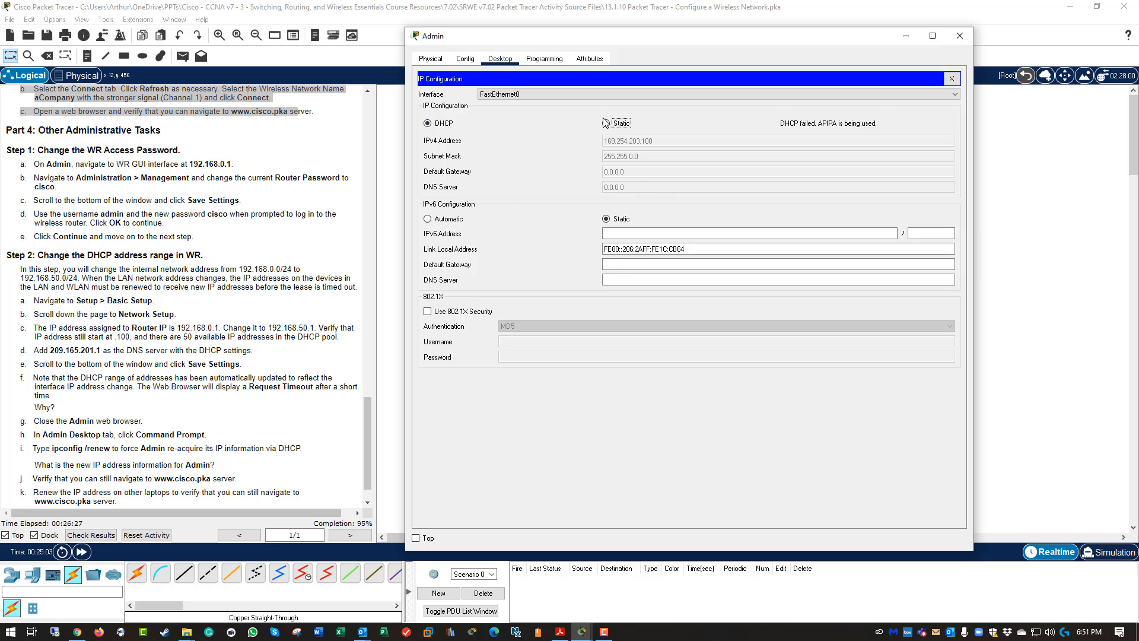
left_click(428, 124)
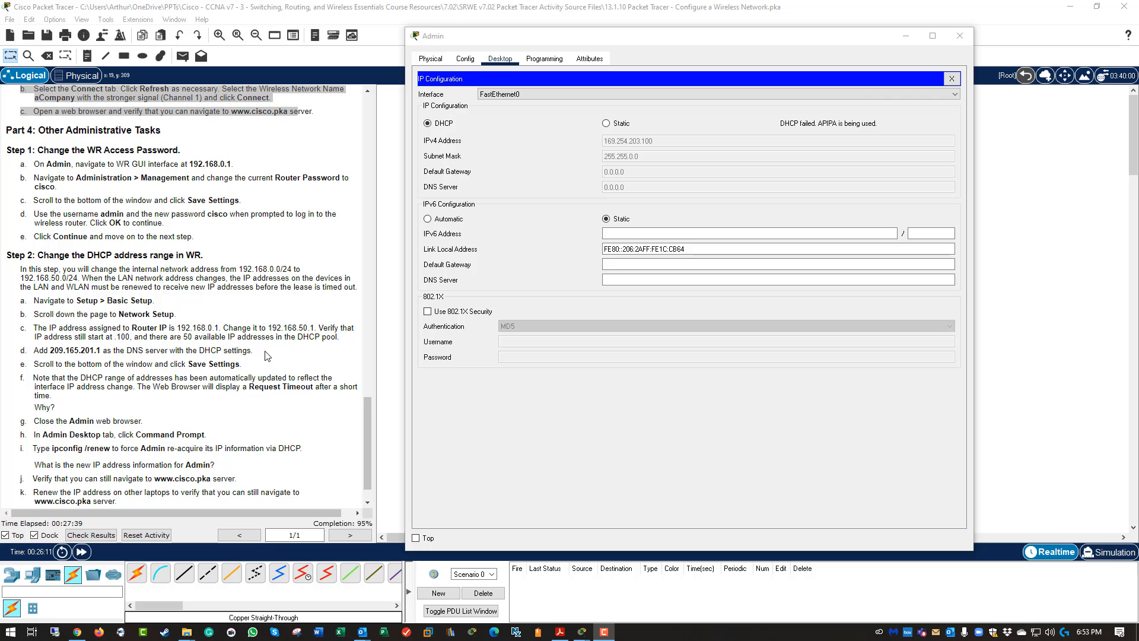
Run ipconfig /renew in Admin's Command Prompt to renew the DHCP address.
left_click(951, 79)
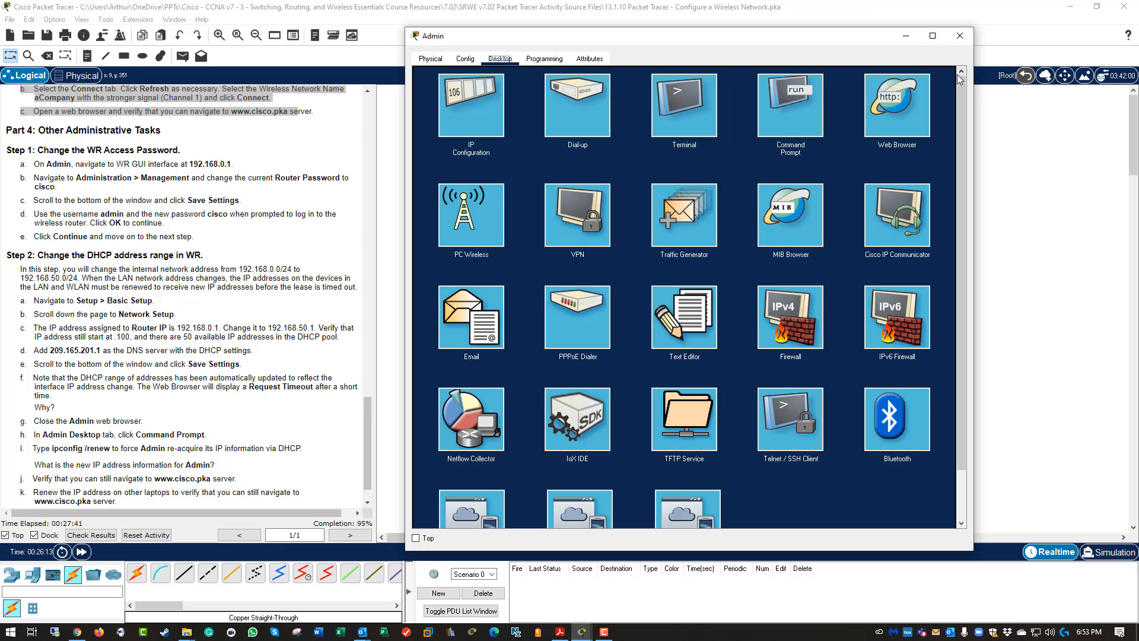
left_click(780, 126)
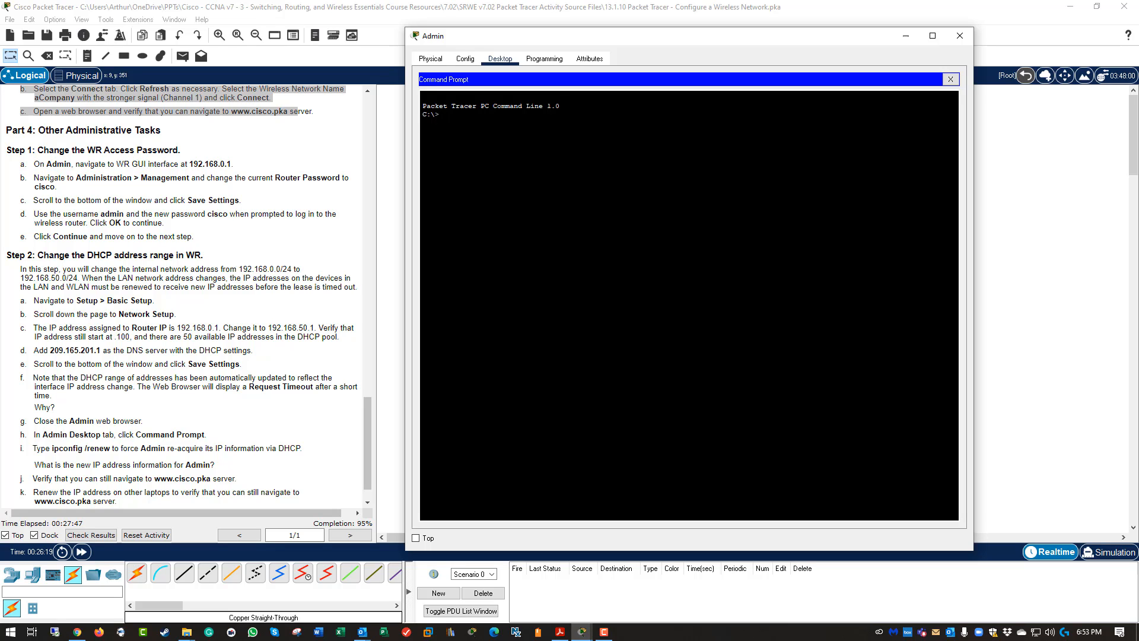
type("ipconfig /renew")
key("Return")
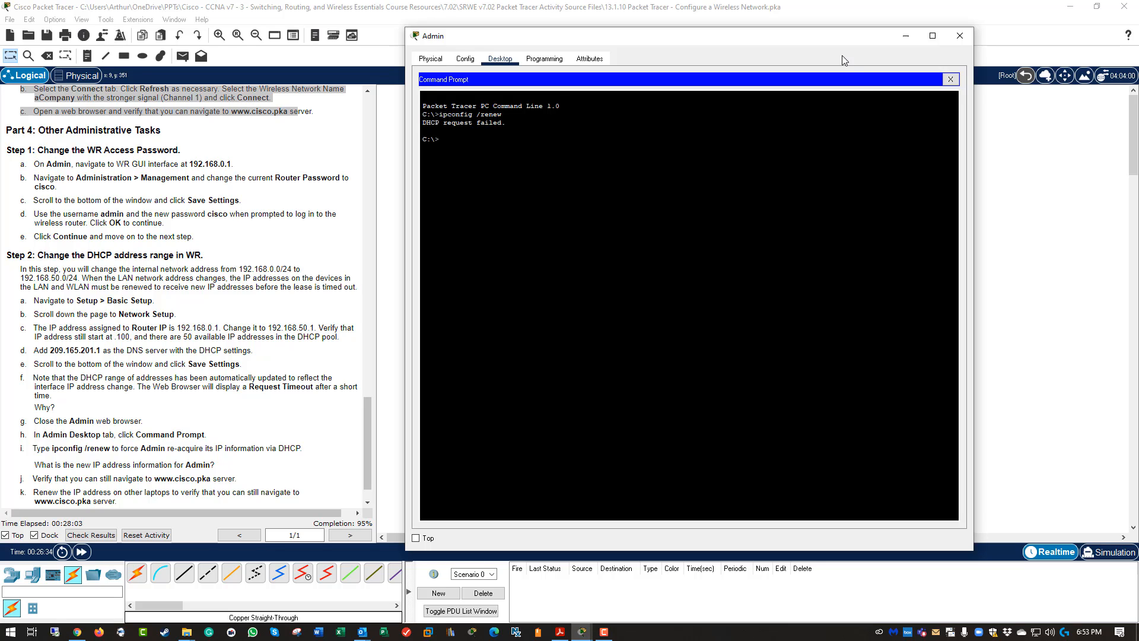
left_click_drag(817, 38, 774, 96)
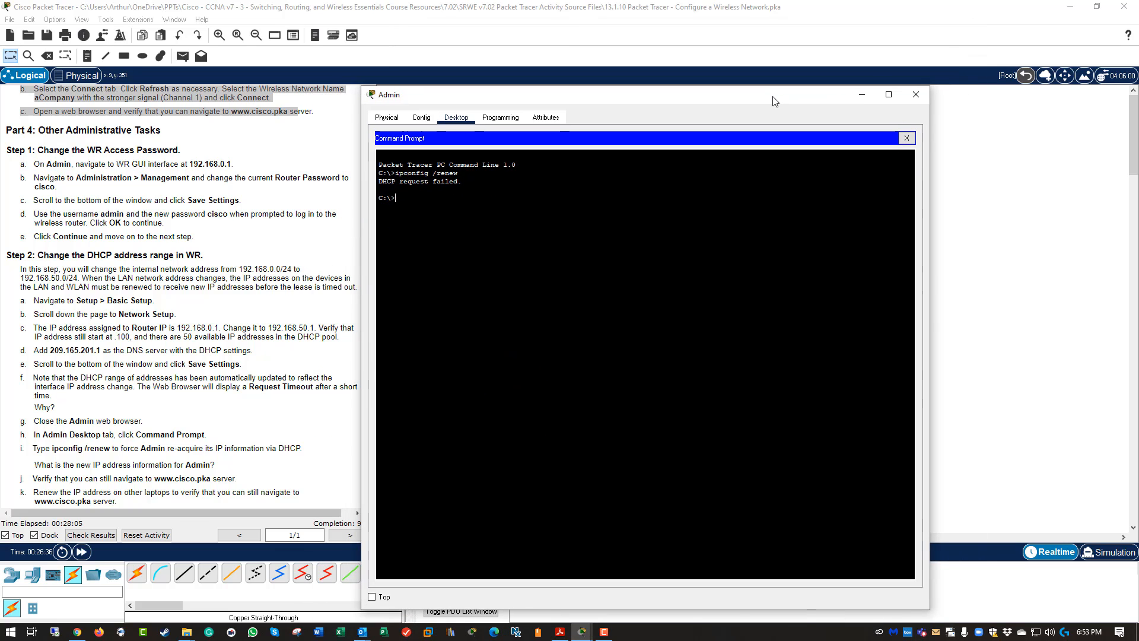
left_click(906, 138)
Switch Admin between Static and DHCP repeatedly to request a new DHCP address.
left_click(444, 159)
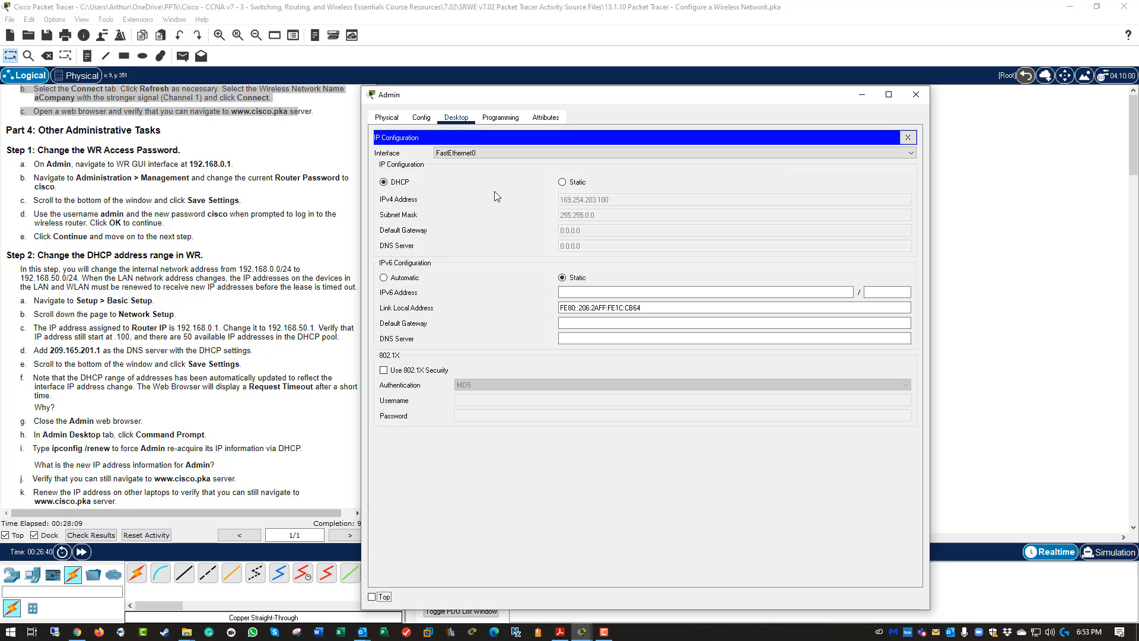
left_click(573, 182)
left_click(400, 181)
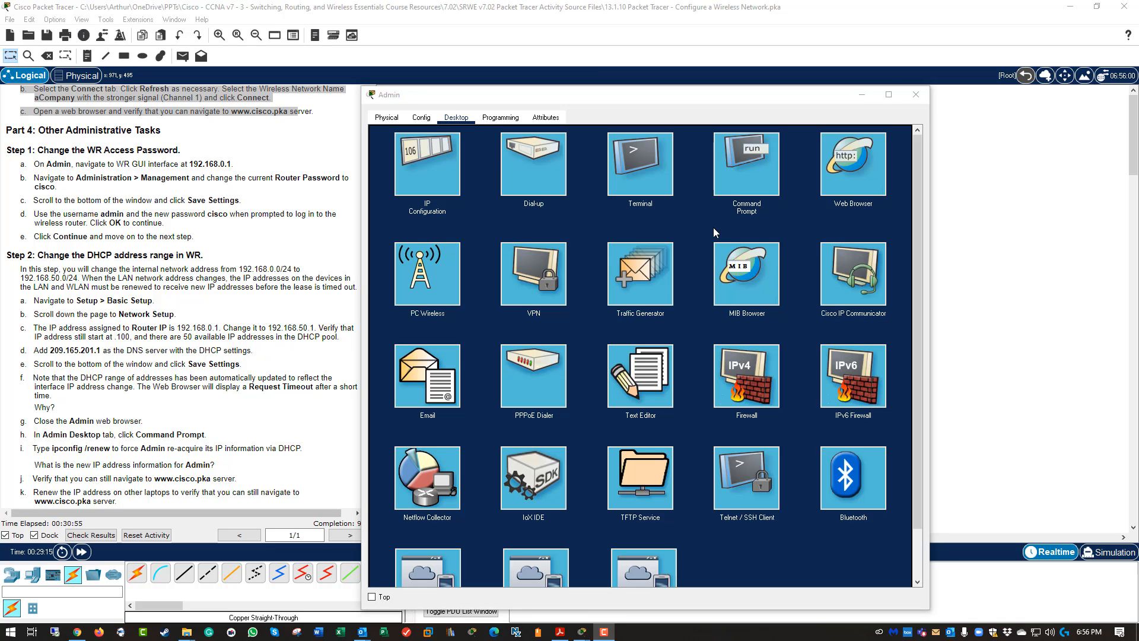
left_click(431, 206)
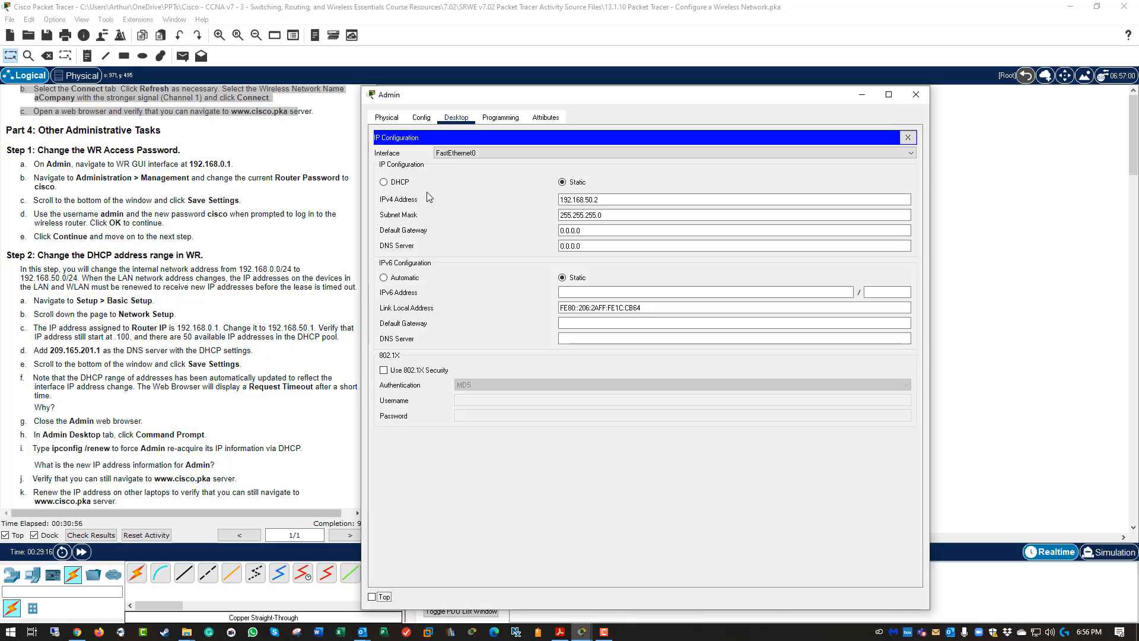
left_click(397, 182)
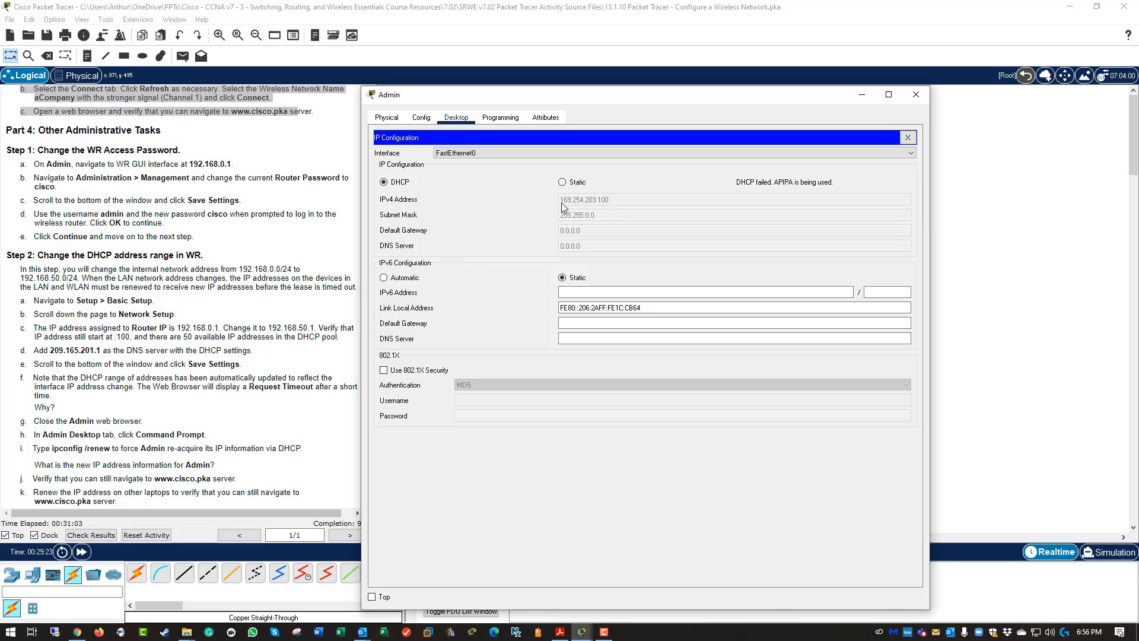
left_click(576, 183)
left_click(395, 182)
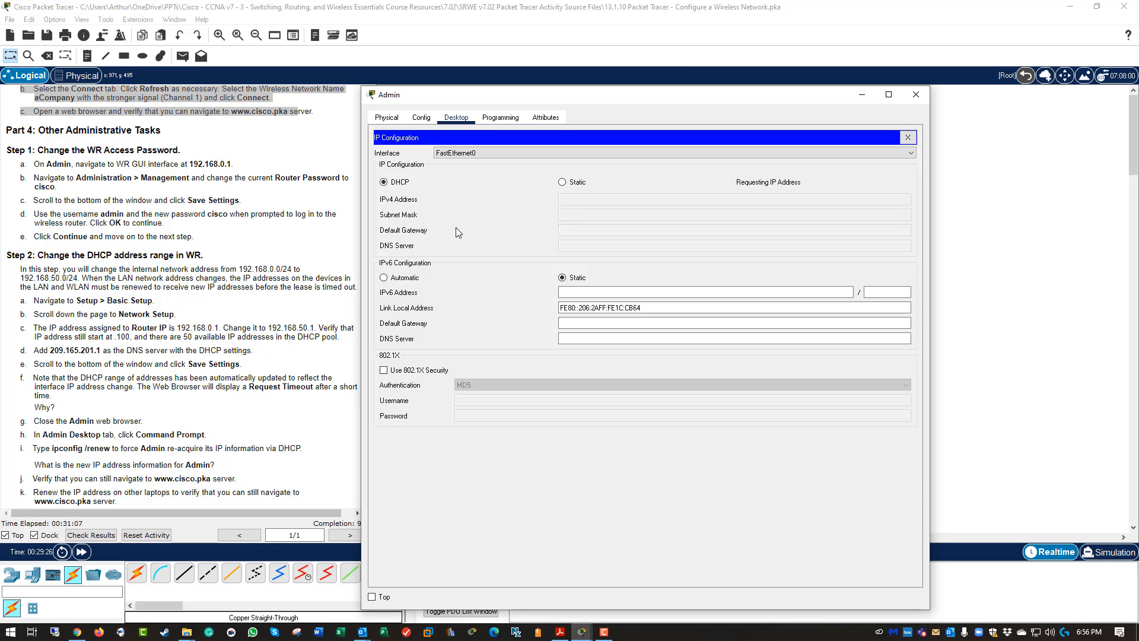
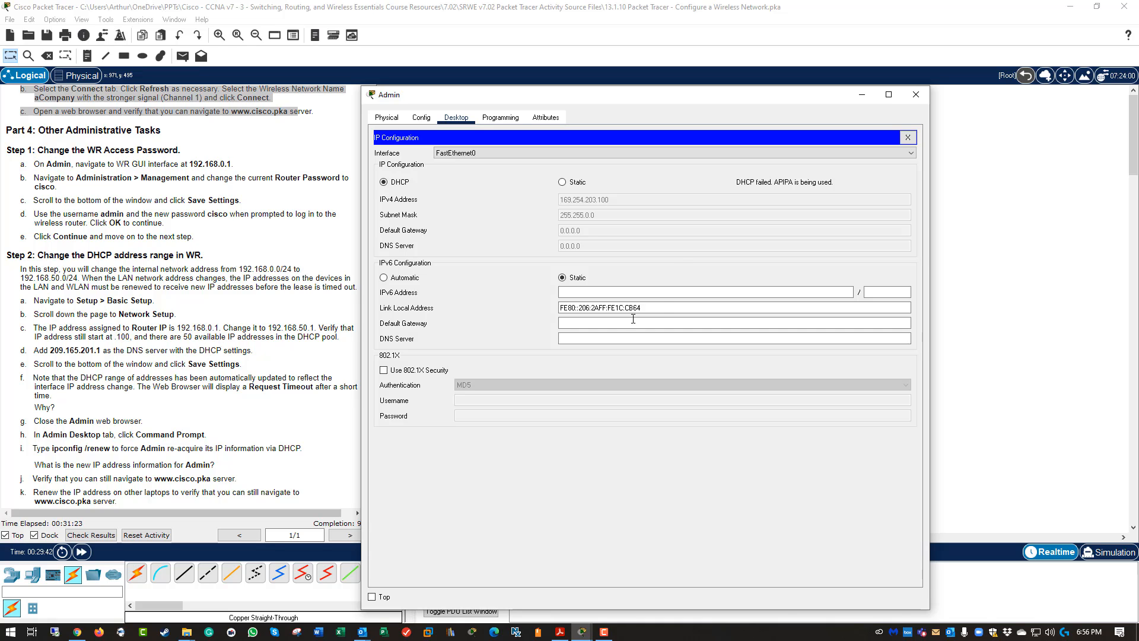
Toggle Admin from Static back to DHCP so it gets 192.168.50.2 with gateway 192.168.50.1.
left_click(566, 182)
left_click(386, 182)
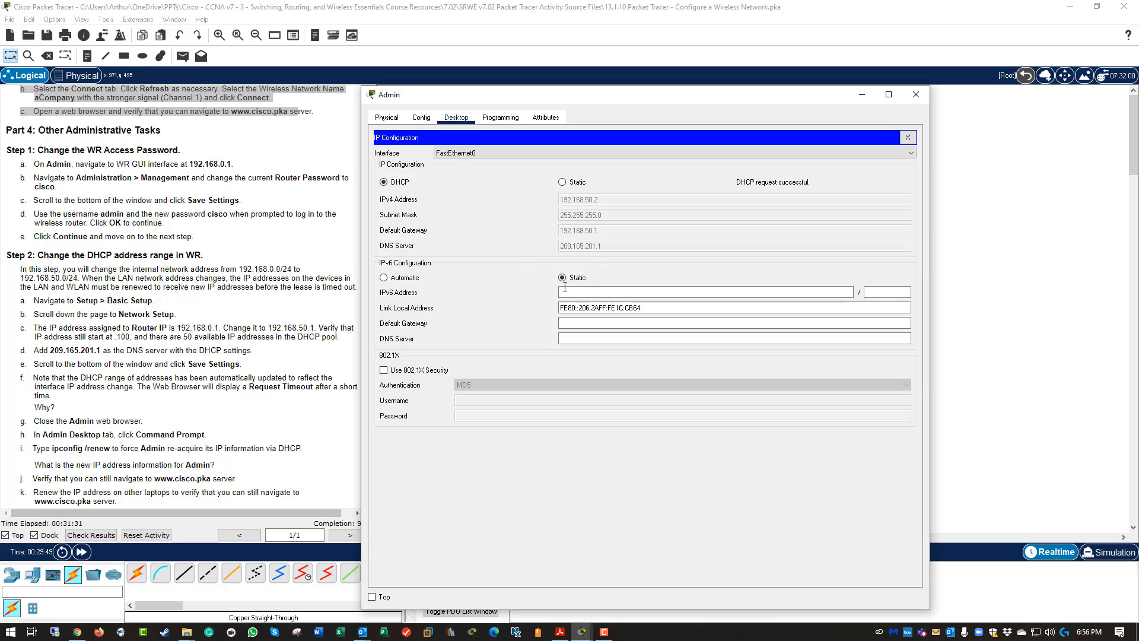
left_click(603, 321)
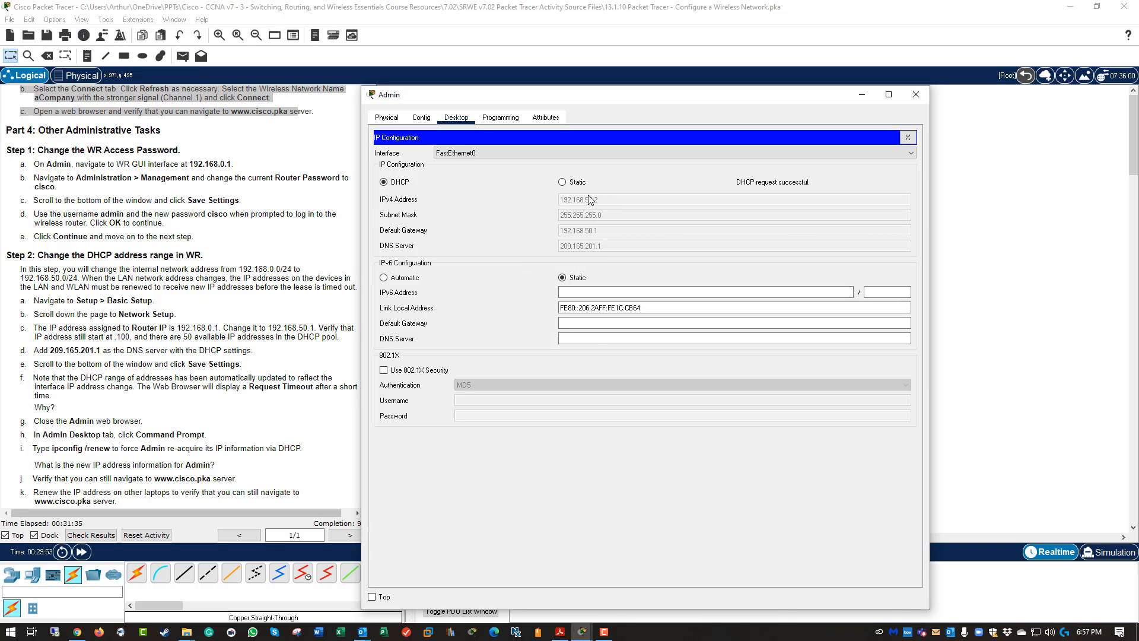
left_click(907, 138)
Browse from Admin to the router at 192.168.50.1 and log in with the router credentials.
left_click(850, 177)
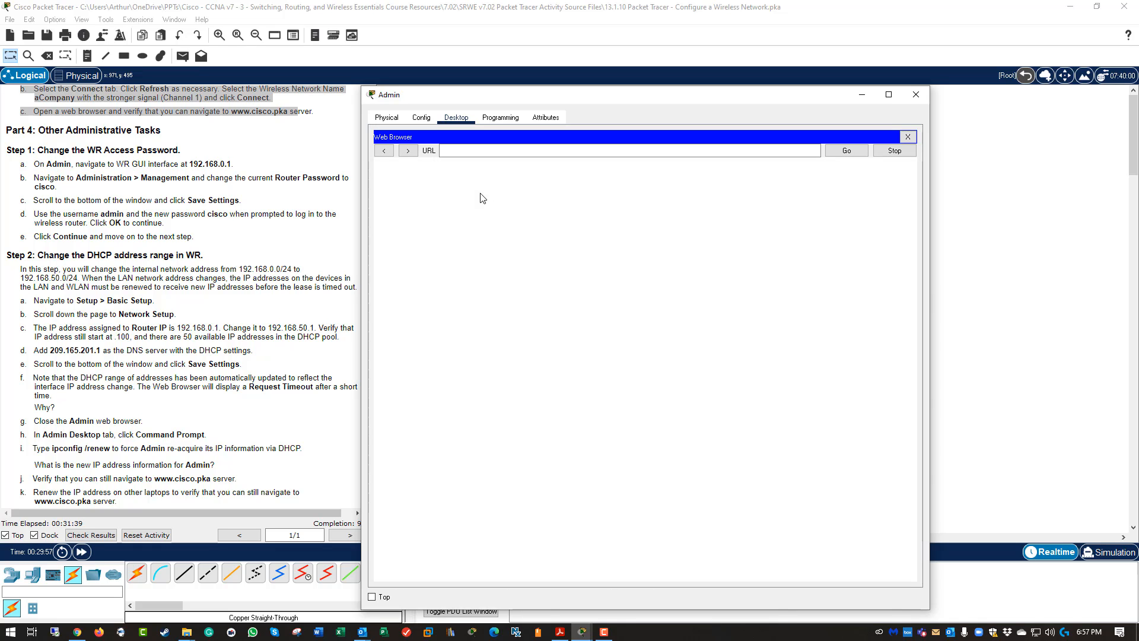
left_click(455, 153)
type("192")
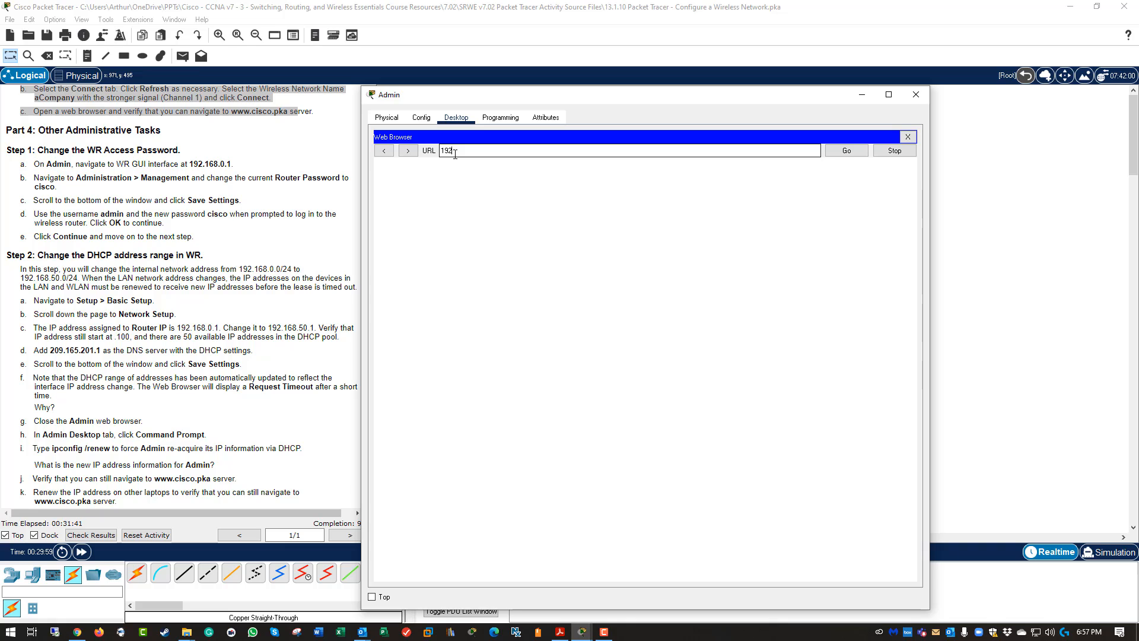
type(".168.50.1")
key("Return")
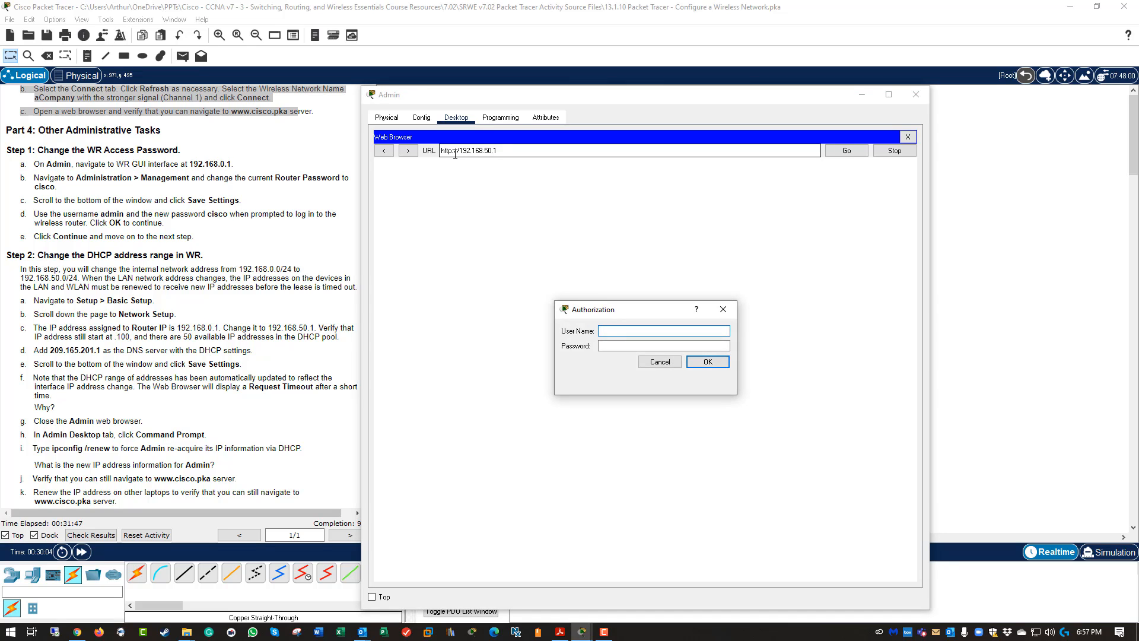
type("admin")
key("Tab")
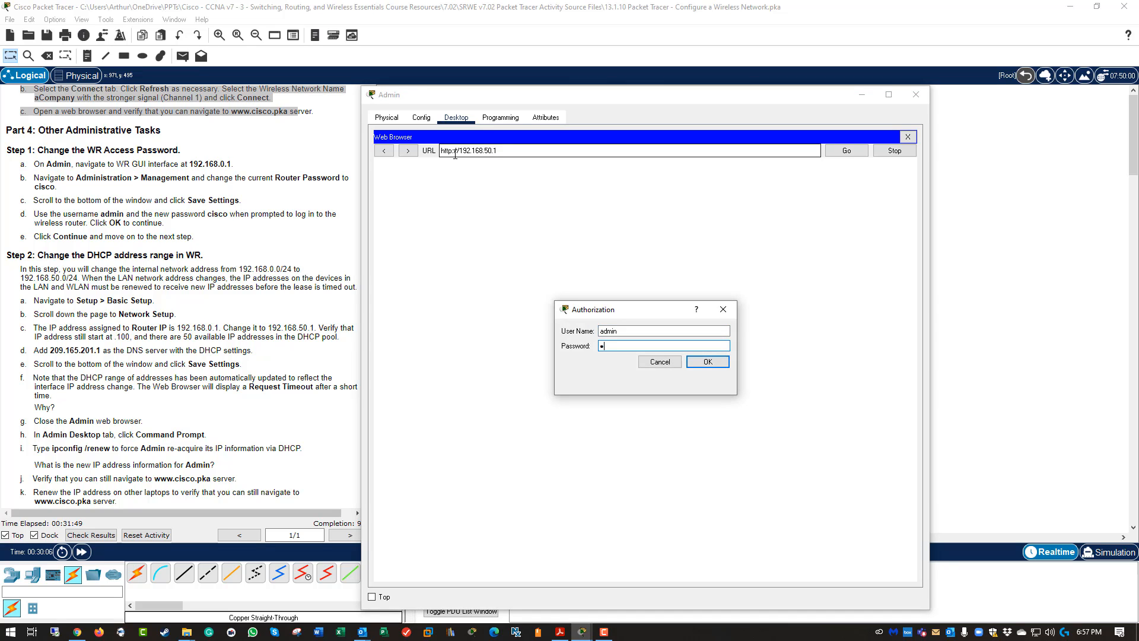
key("Return")
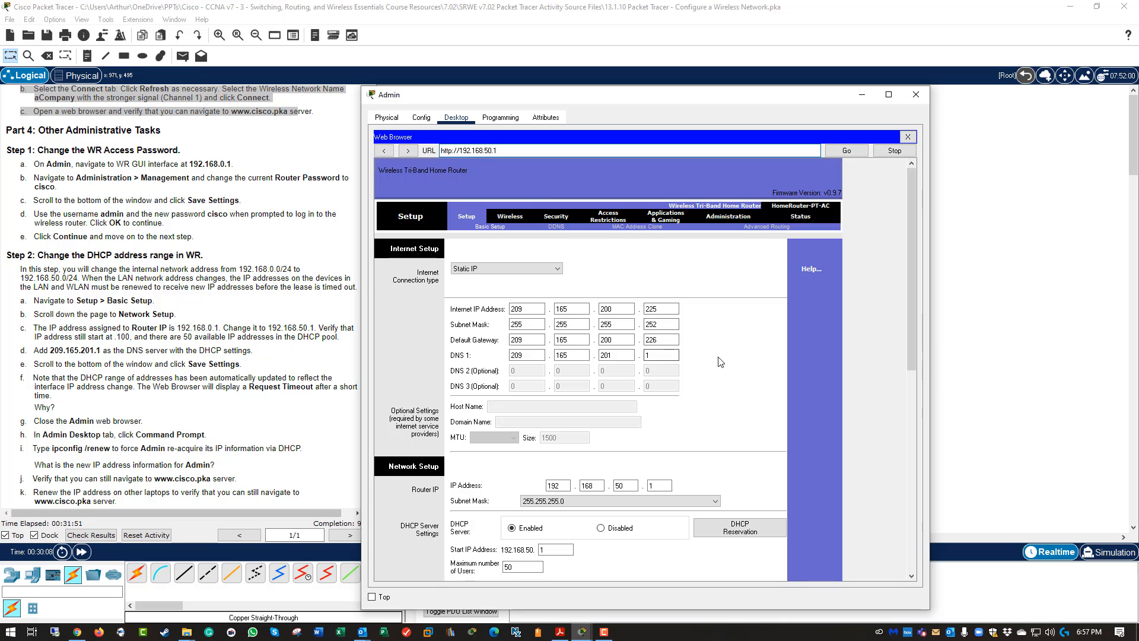
Set the DHCP start address to 192.168.50.100 with 50 users, and save the router settings.
scroll(728, 367, "down", 2)
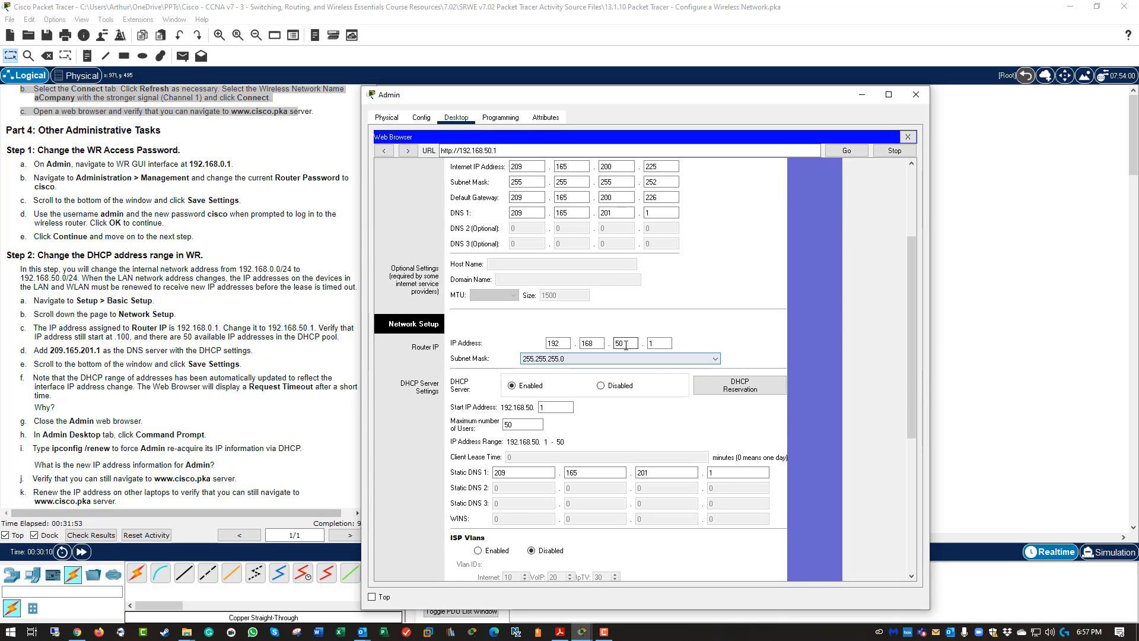
double_click(622, 343)
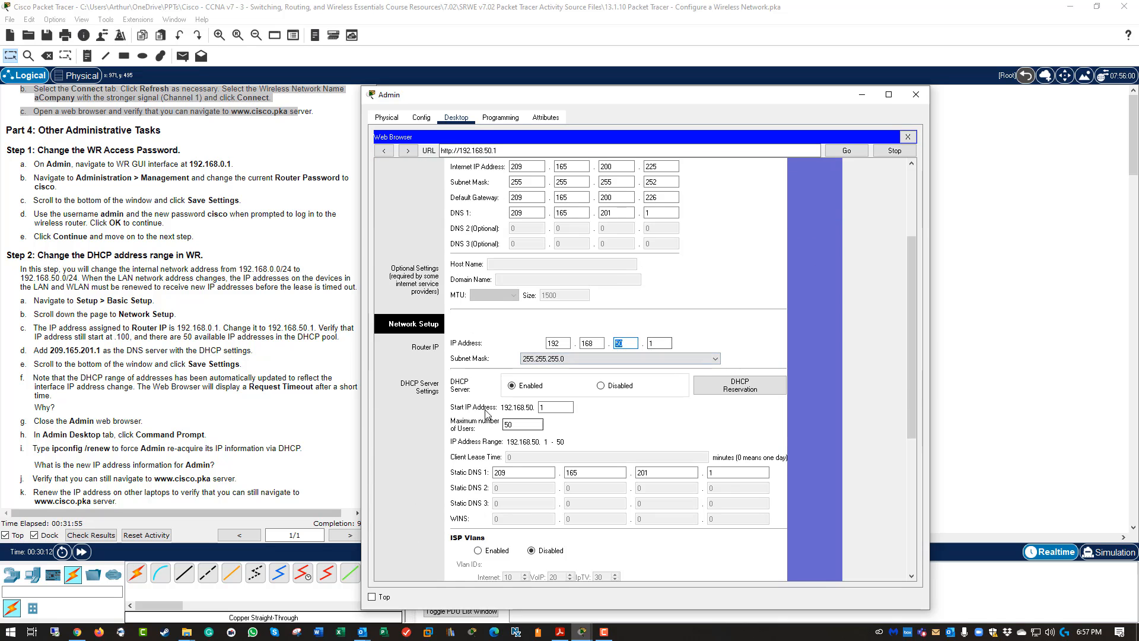
left_click(552, 408)
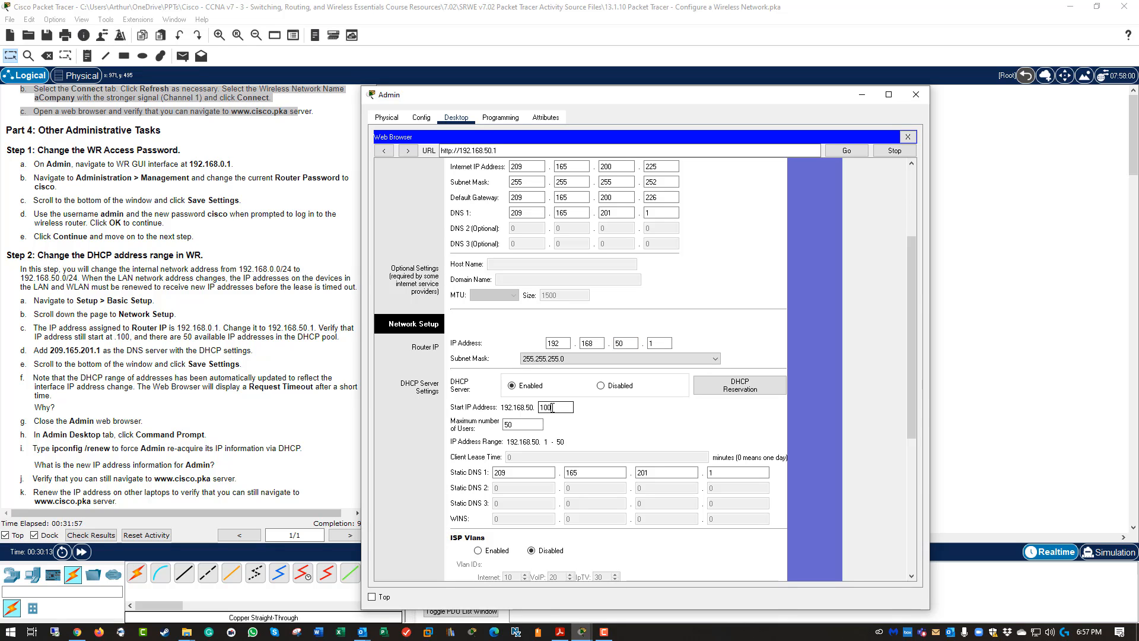
double_click(529, 425)
left_click(618, 429)
scroll(618, 428, "down", 2)
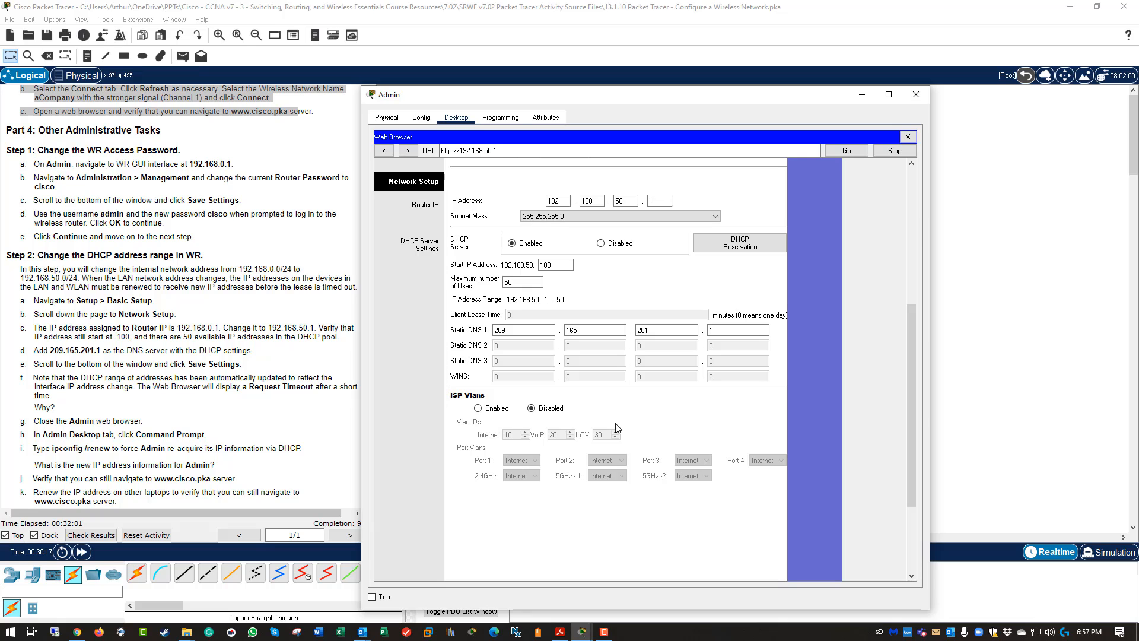
scroll(741, 243, "down", 1)
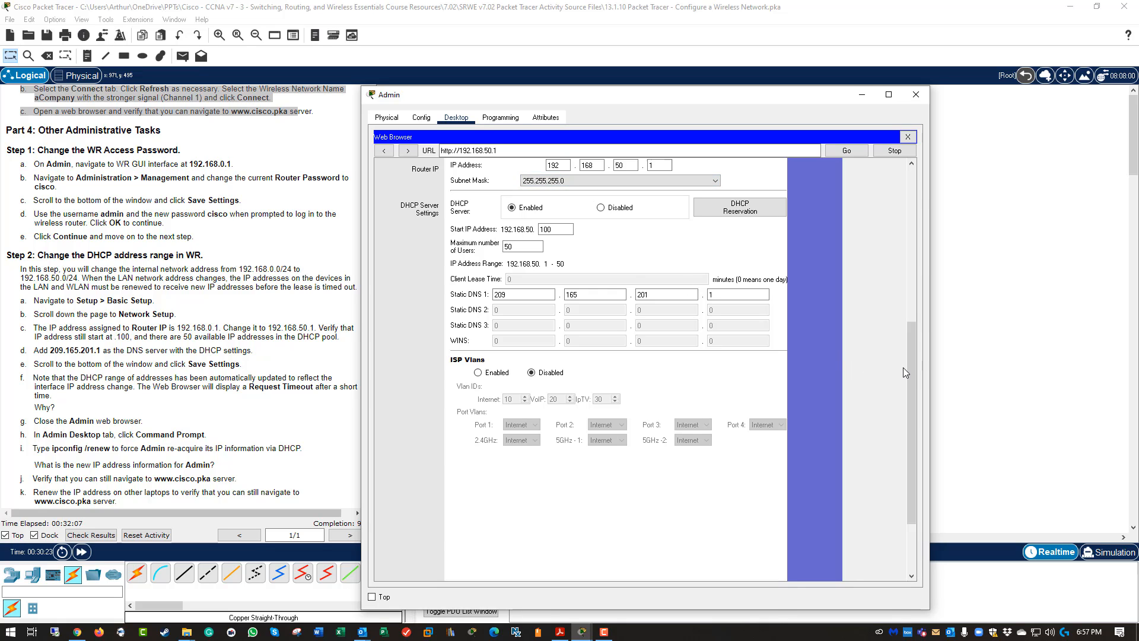
scroll(908, 372, "down", 3)
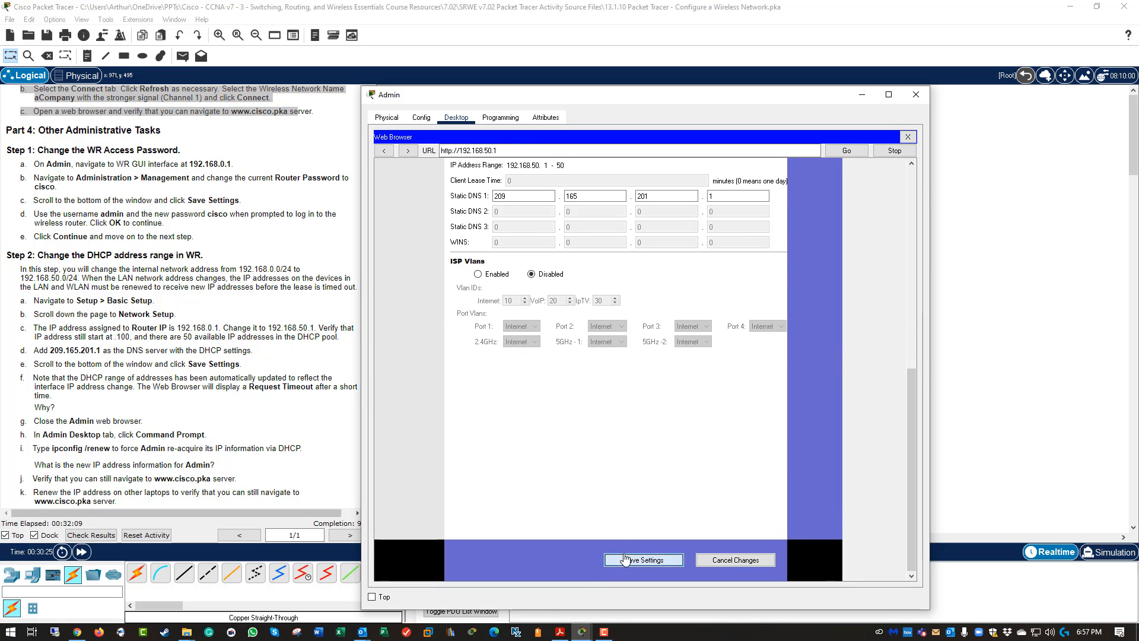
left_click(625, 559)
scroll(749, 434, "up", 3)
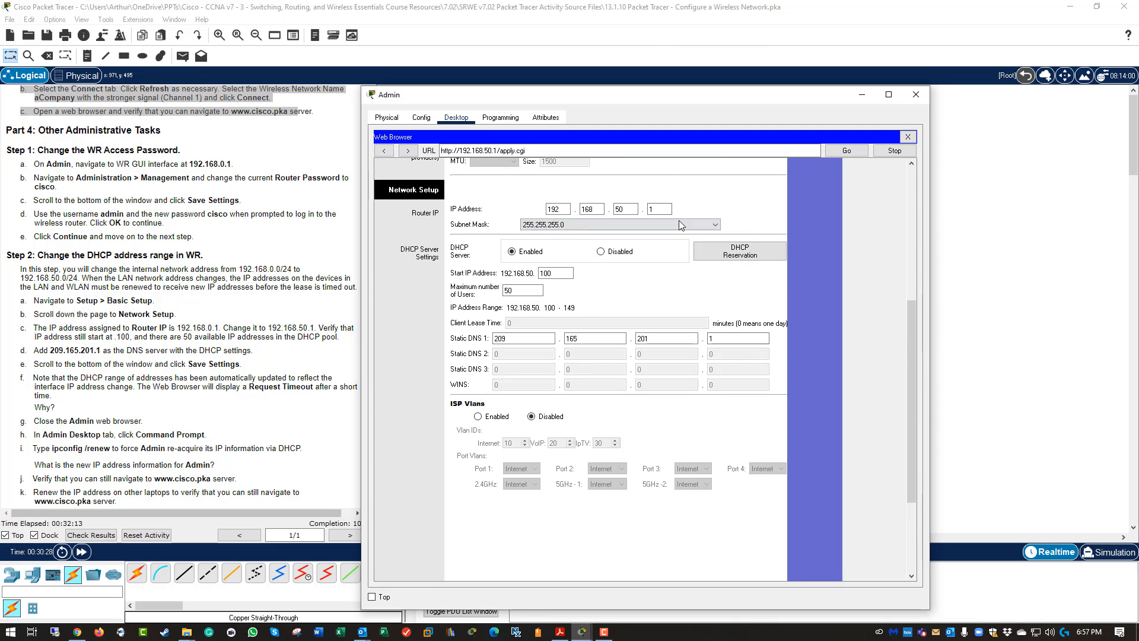
left_click(908, 136)
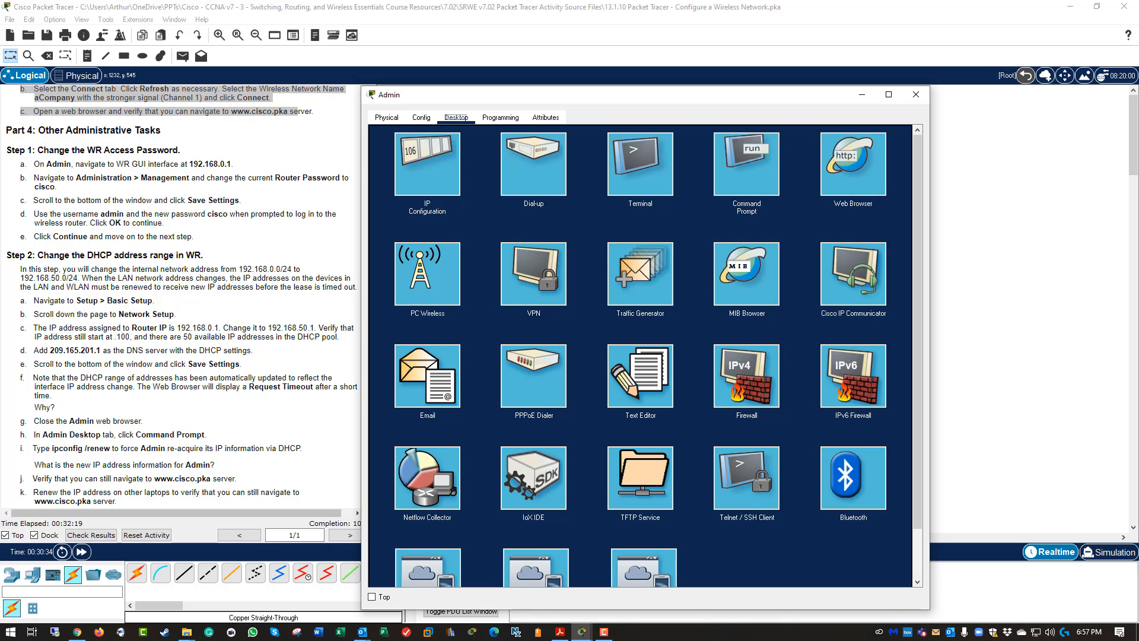
Rerun ipconfig /renew on Admin and highlight the new address 192.168.50.100.
left_click(427, 164)
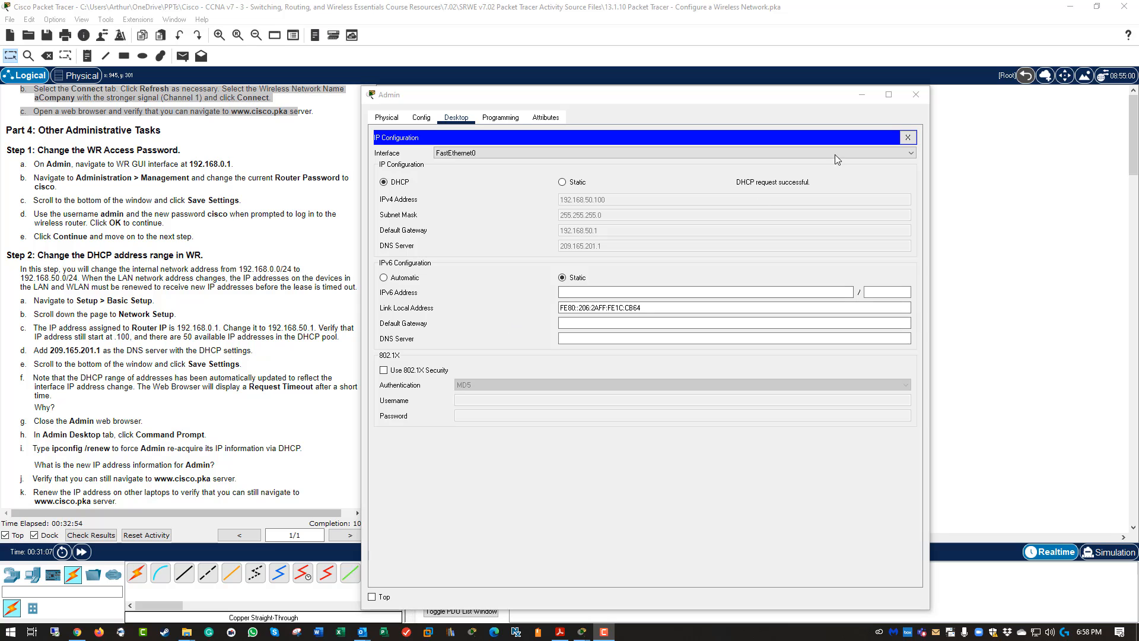
left_click(908, 137)
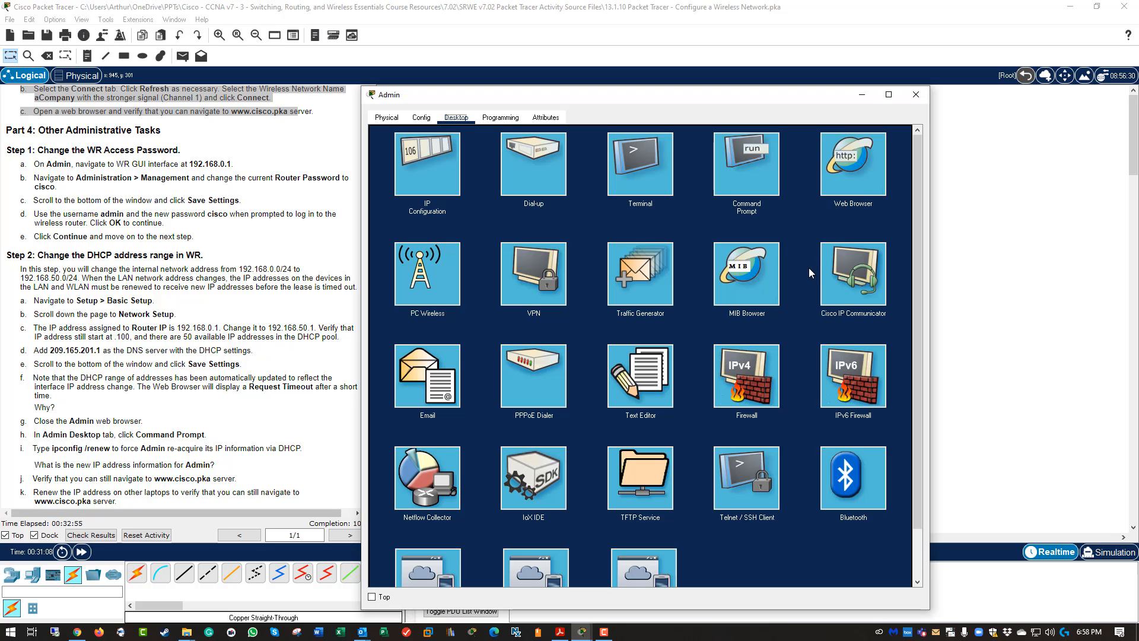
left_click(751, 184)
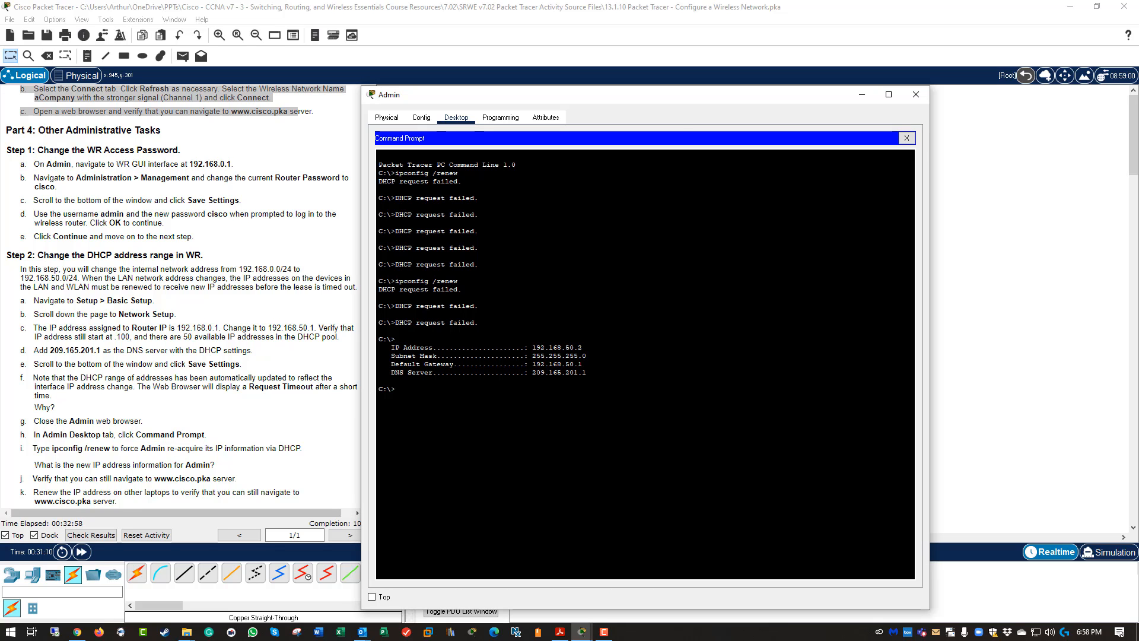
key("Up")
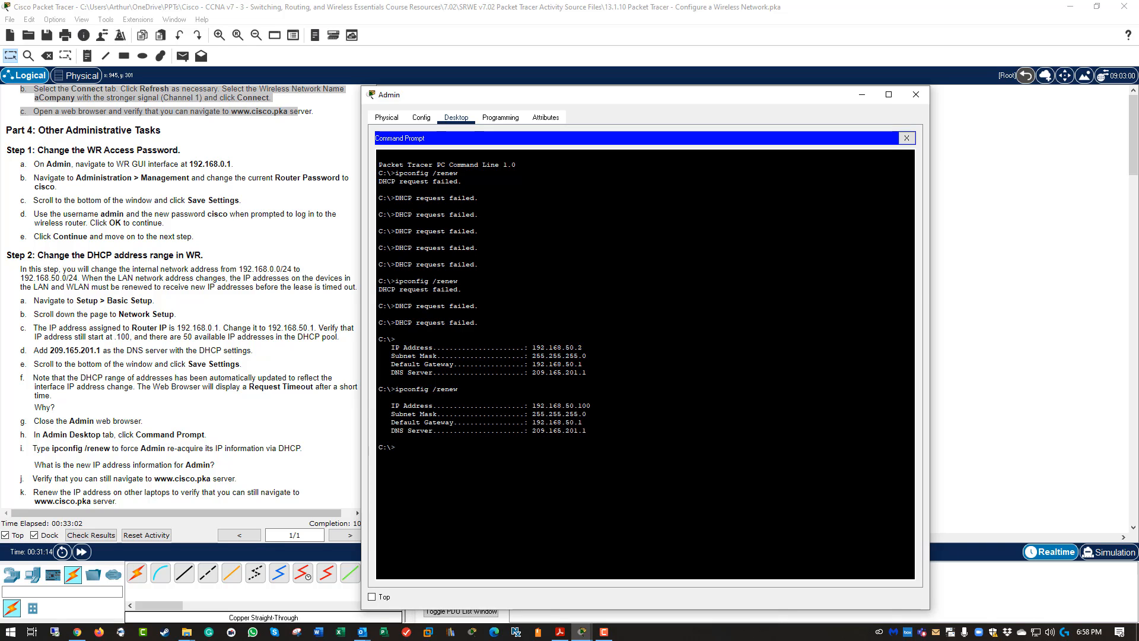
left_click_drag(528, 405, 590, 405)
left_click(907, 138)
left_click(881, 176)
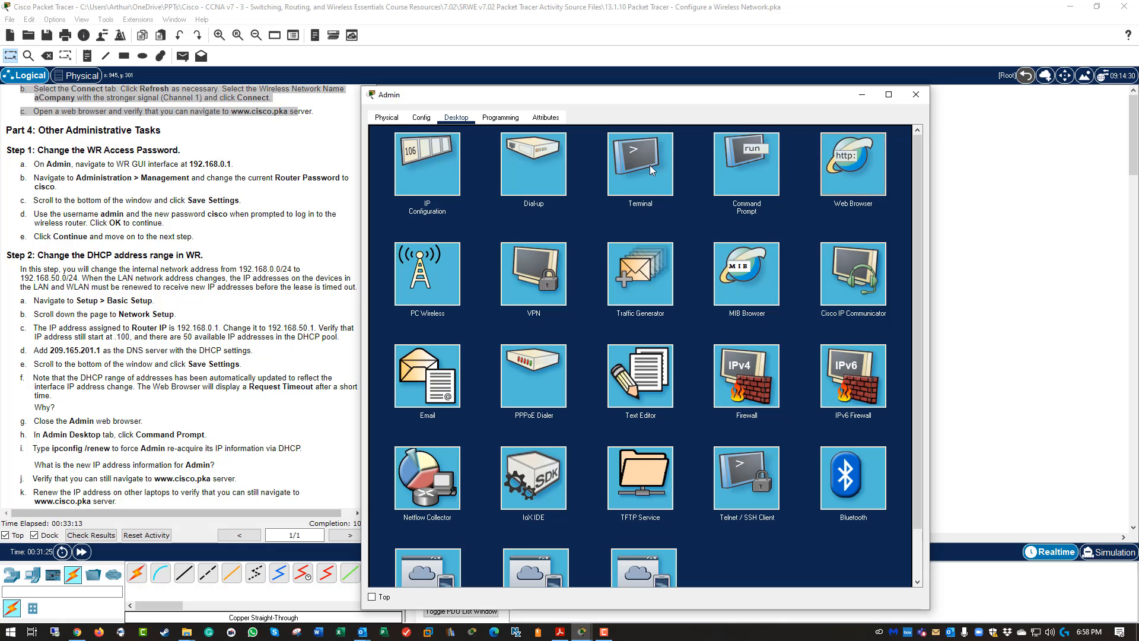
left_click(519, 153)
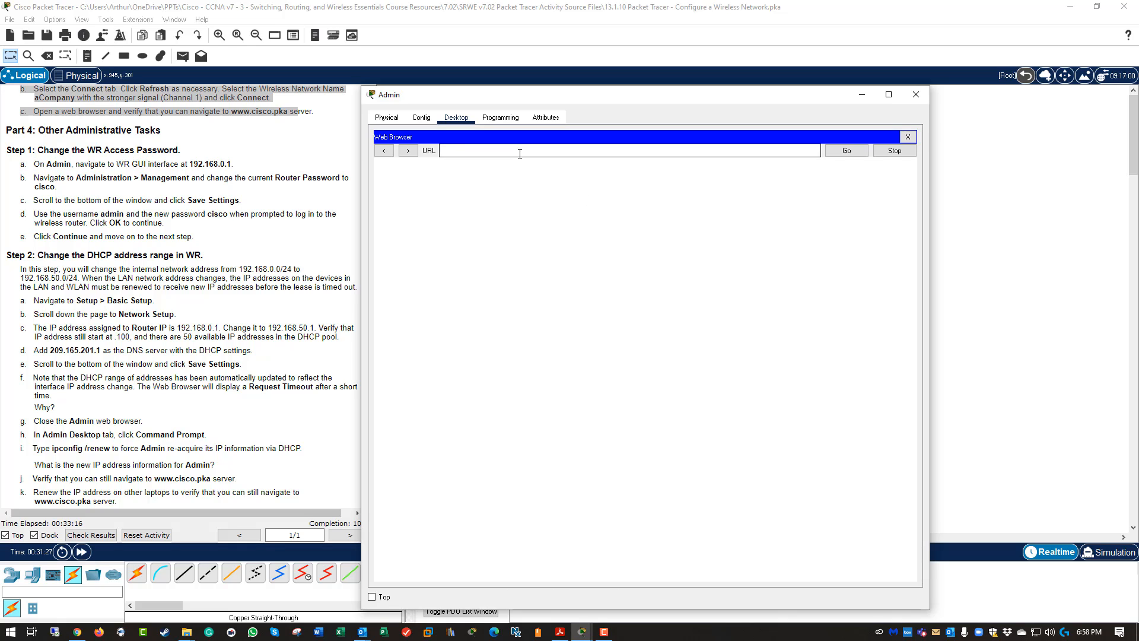
type("www.cisco.pka")
key("Return")
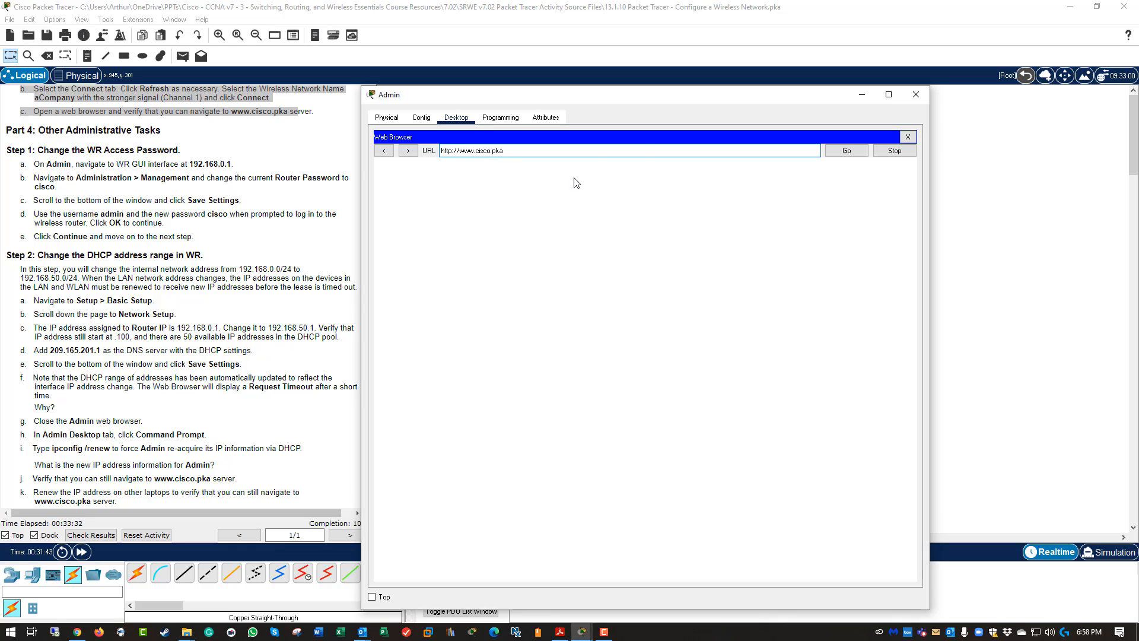
left_click(862, 152)
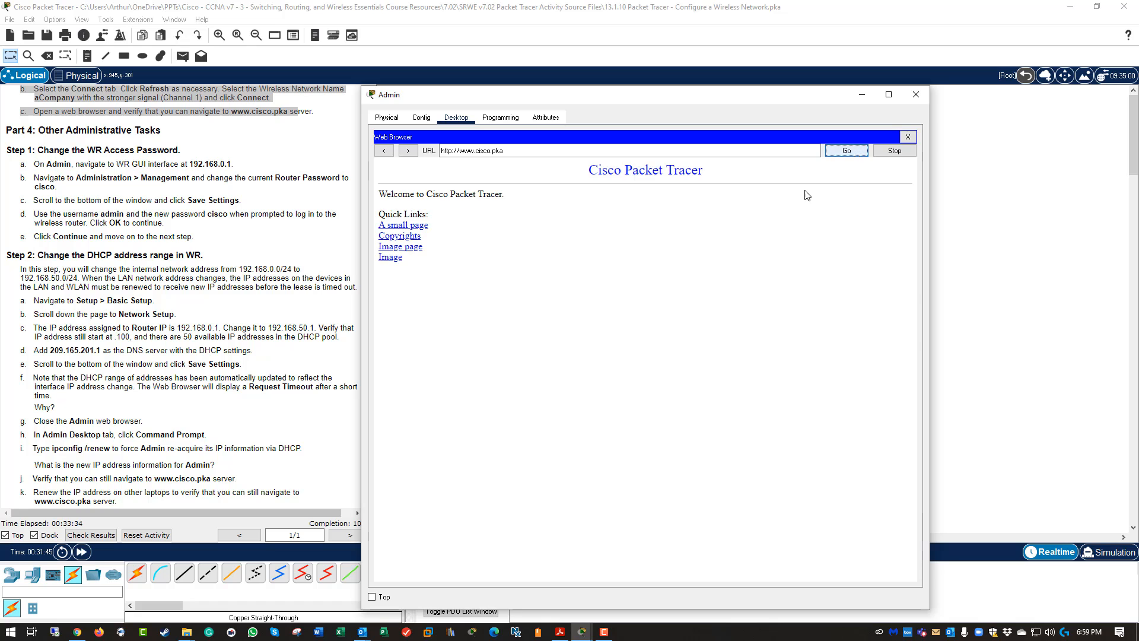
left_click(908, 137)
Renew Laptop1's address via Static then DHCP, obtaining 192.168.50.101.
left_click(916, 95)
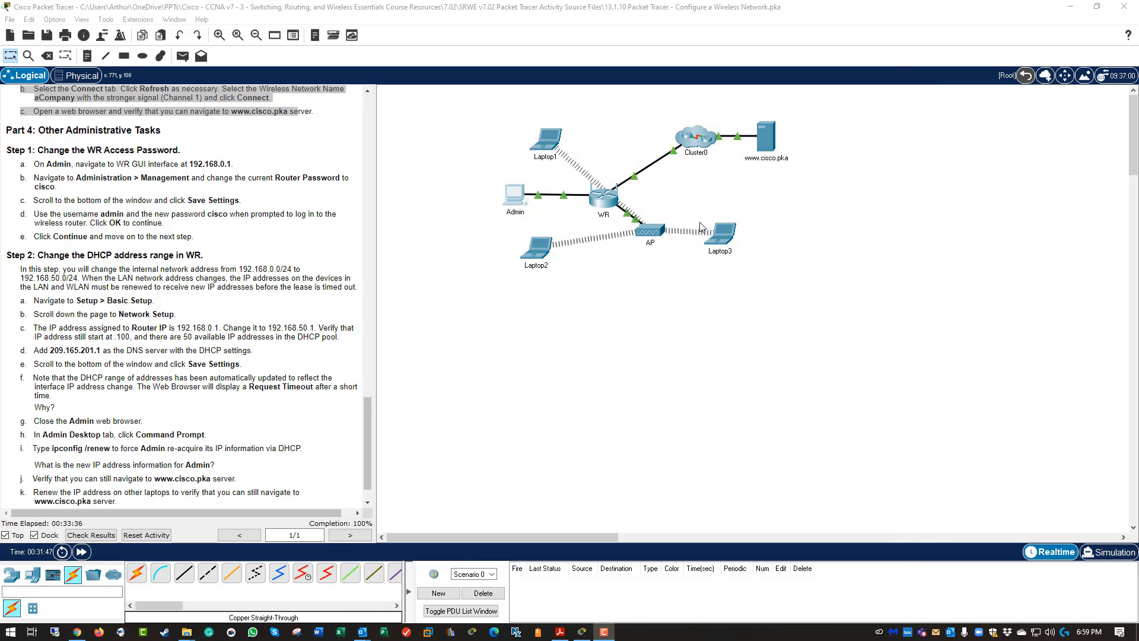
left_click(546, 143)
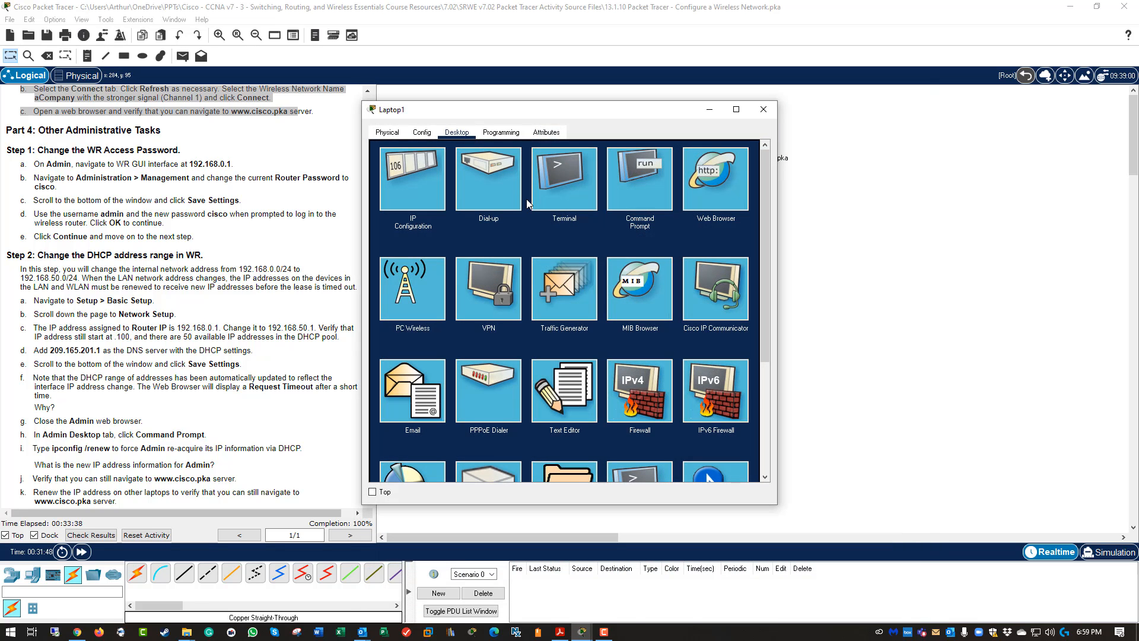
left_click(420, 187)
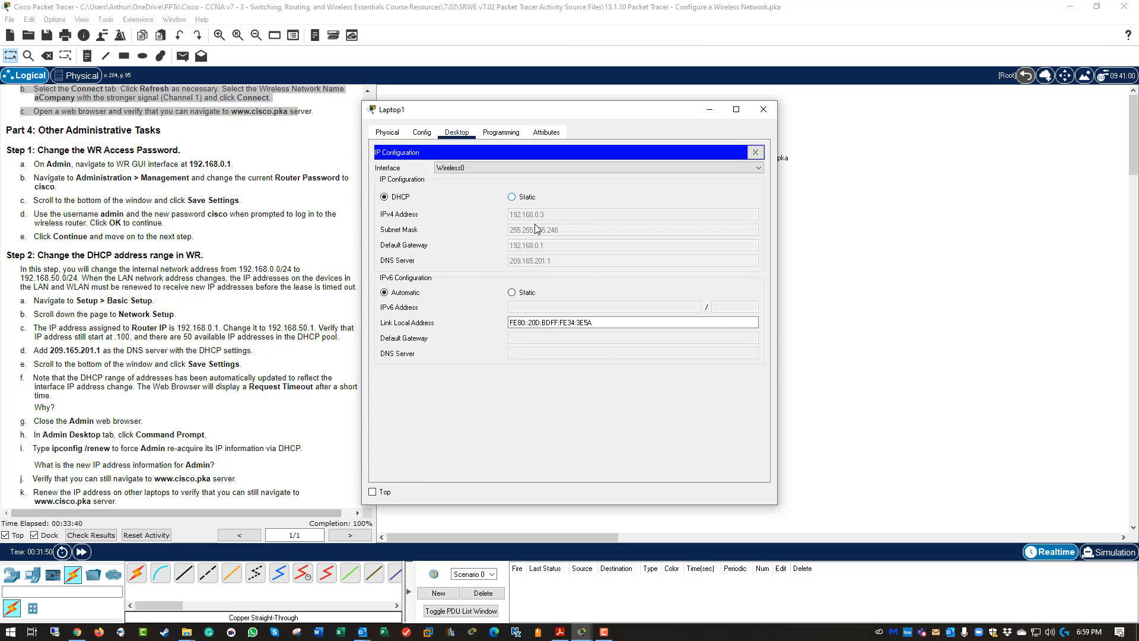
left_click(511, 198)
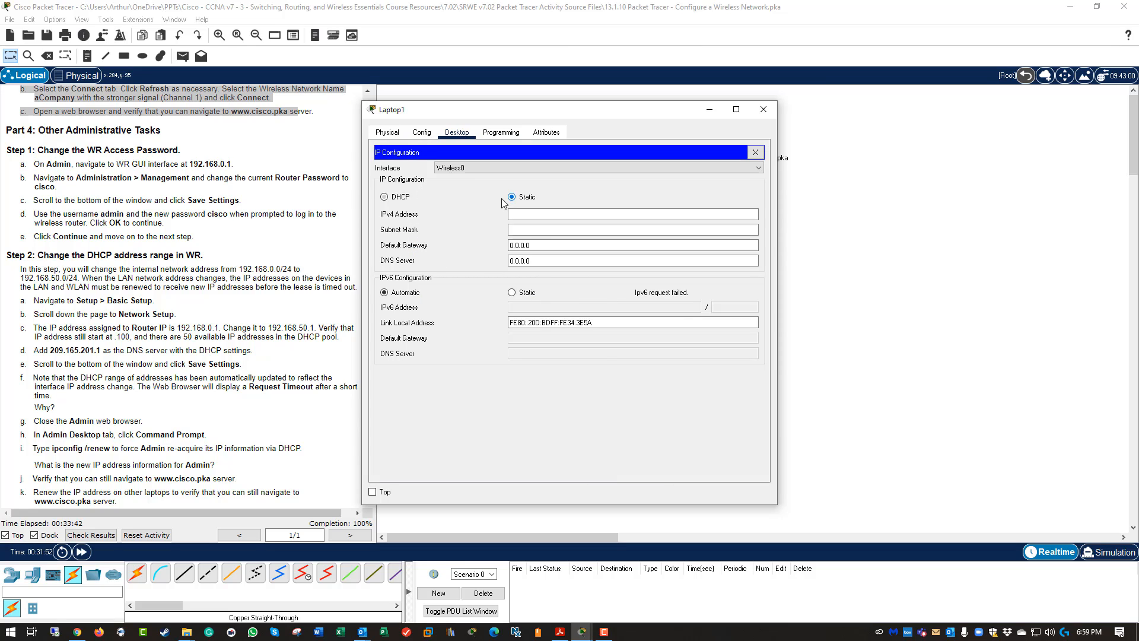
left_click(398, 198)
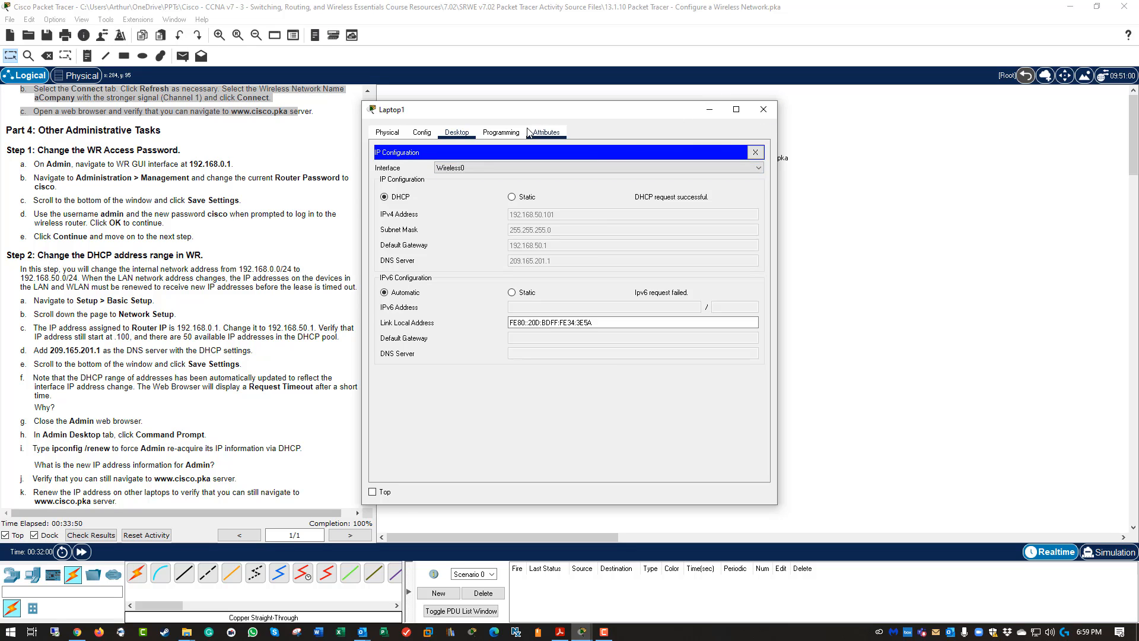
left_click(756, 153)
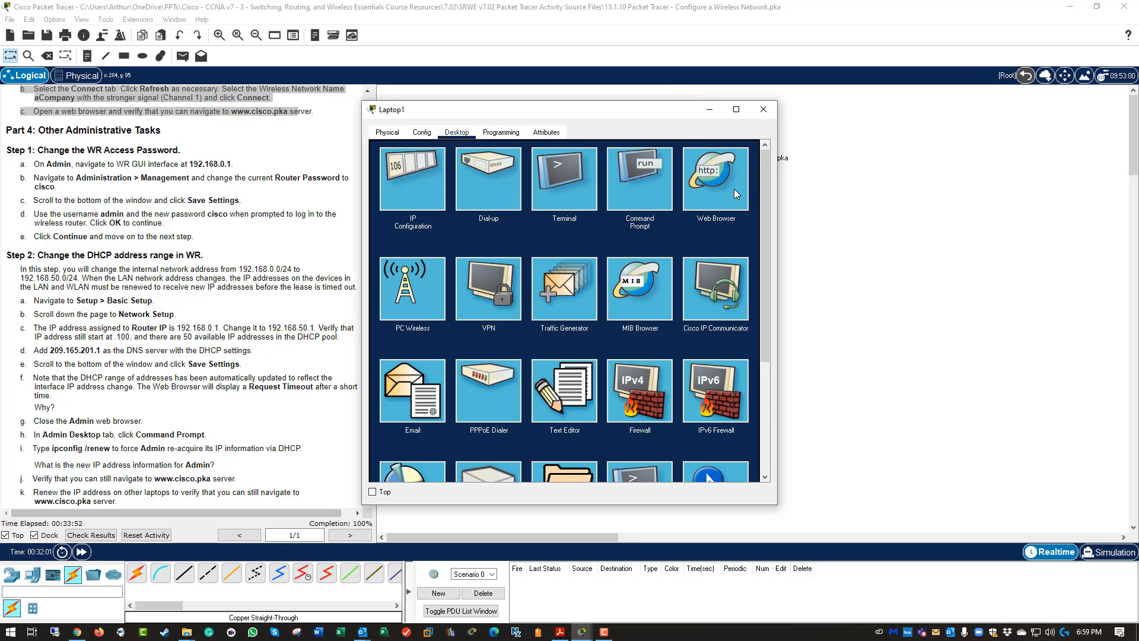
left_click(728, 190)
left_click(526, 165)
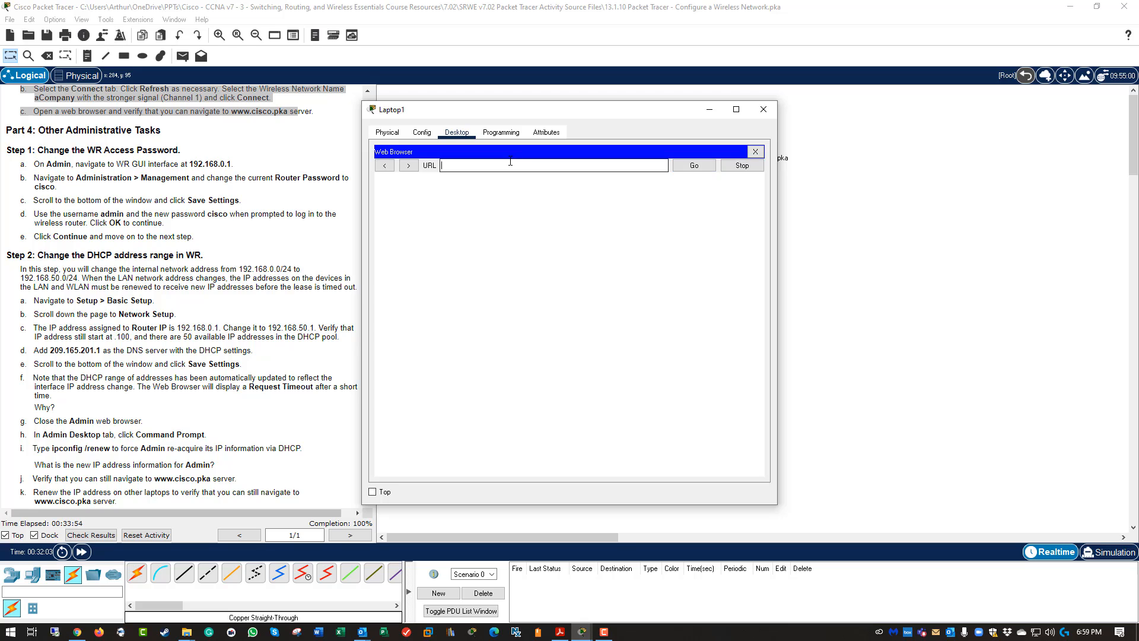
type("www.cisco.pka")
key("Return")
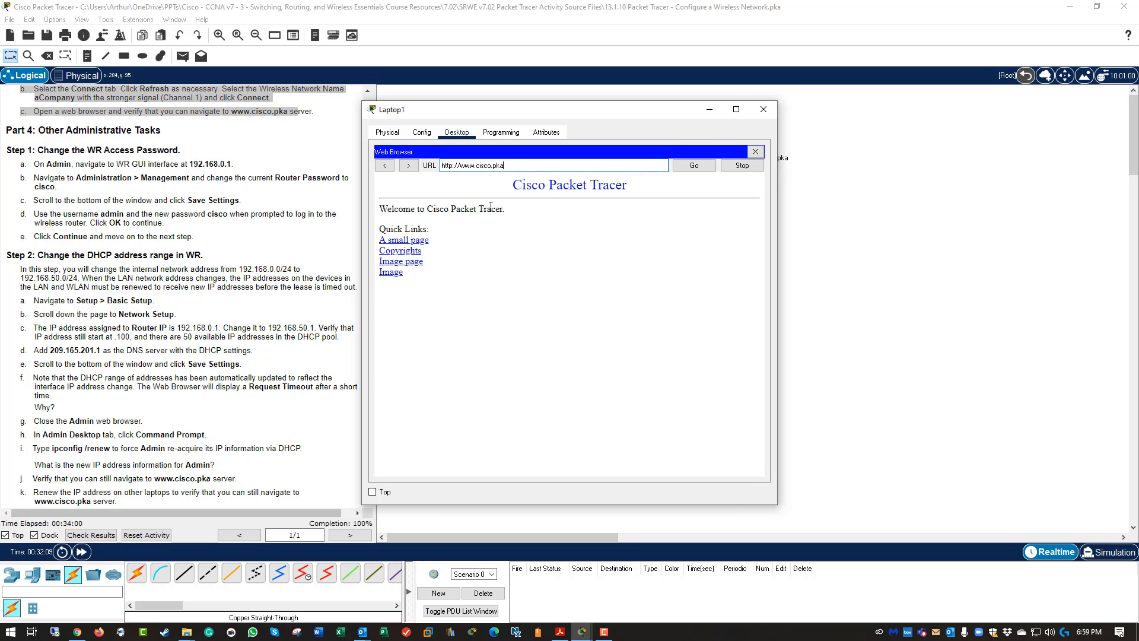
left_click(764, 110)
Renew Laptop2's address via Static then DHCP, obtaining 192.168.50.102.
left_click(537, 247)
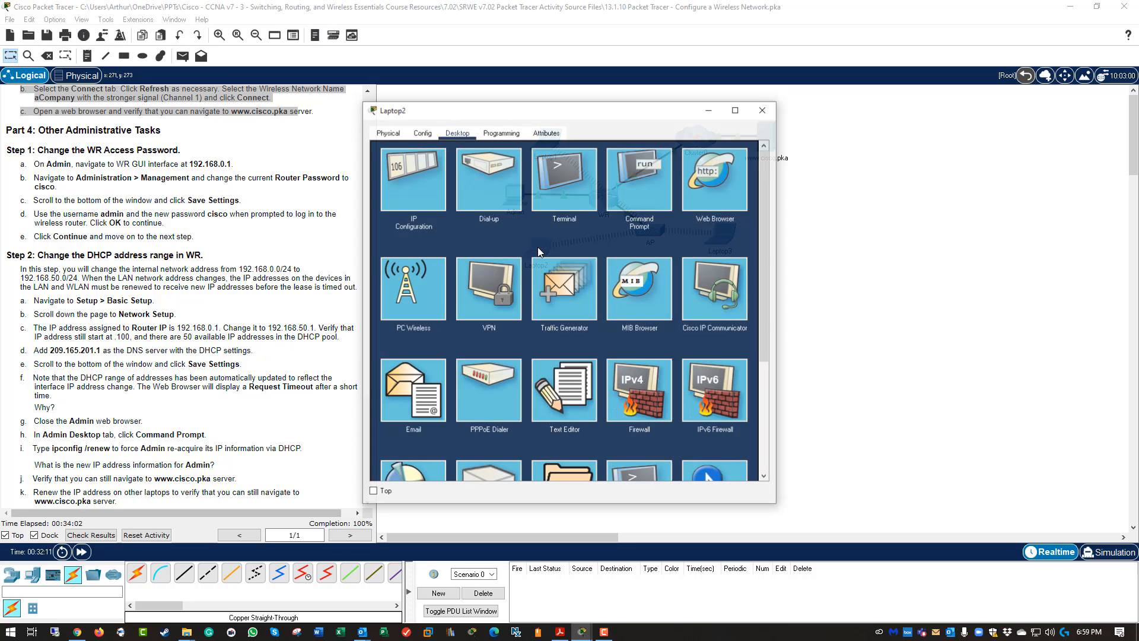
left_click(411, 180)
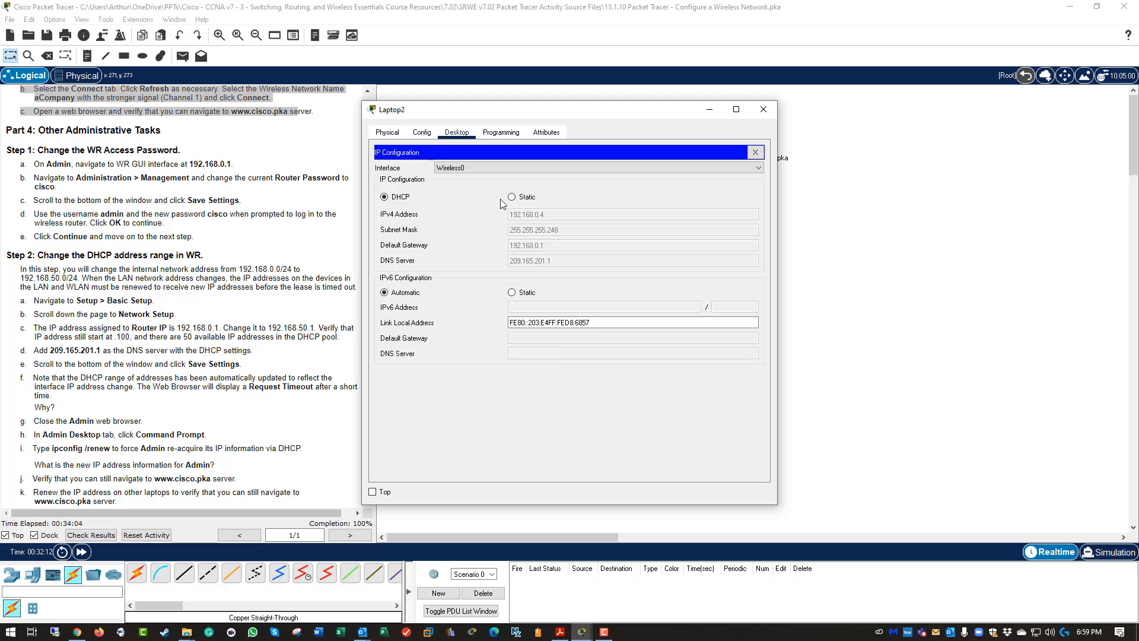
left_click(511, 196)
left_click(401, 197)
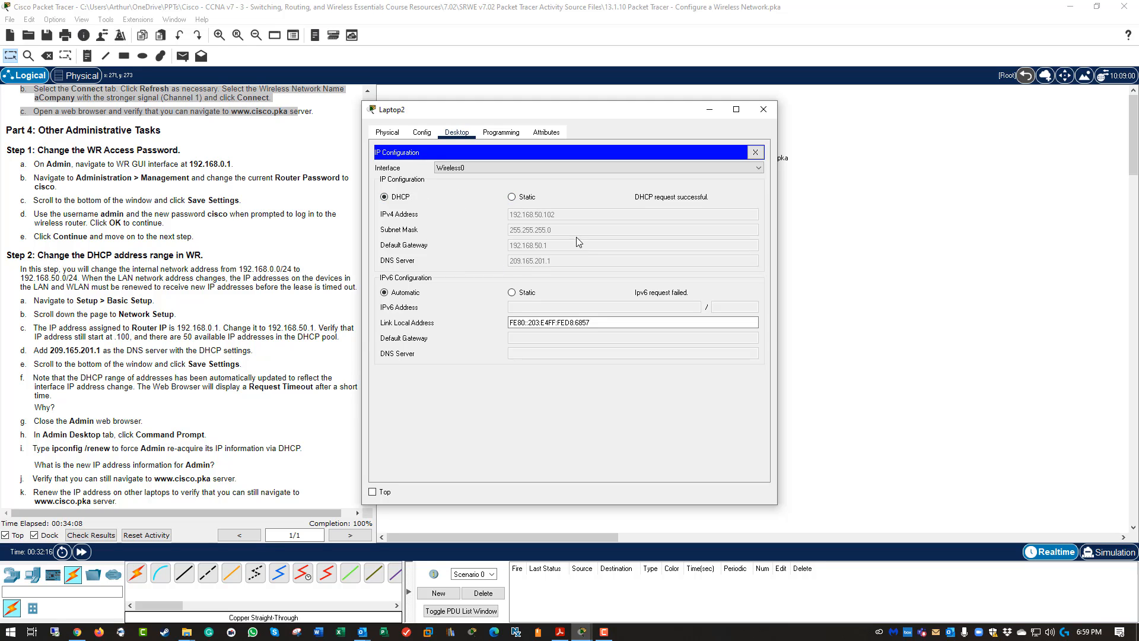
left_click(497, 134)
left_click(457, 135)
left_click(755, 152)
left_click(741, 188)
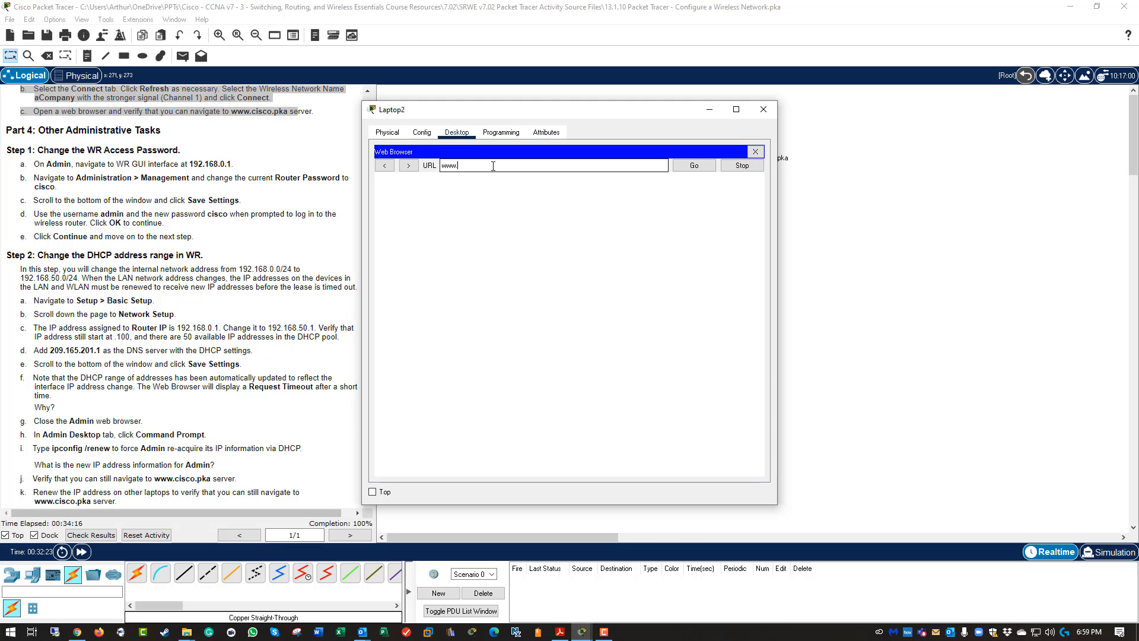
type("www.cisco.pka")
key("Return")
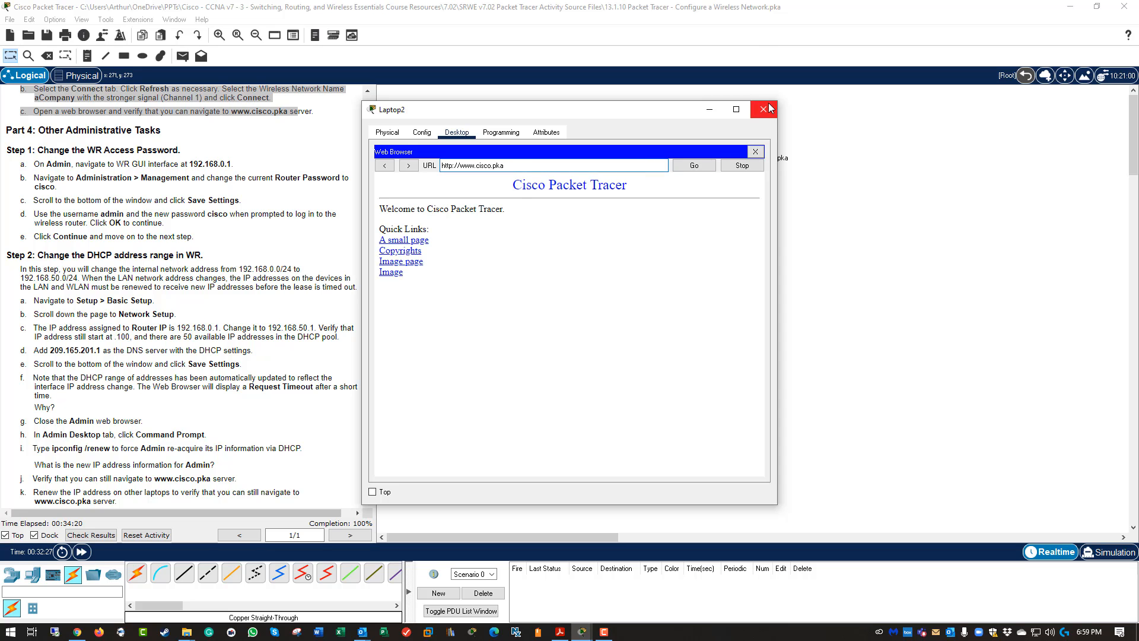
left_click(765, 109)
left_click(714, 237)
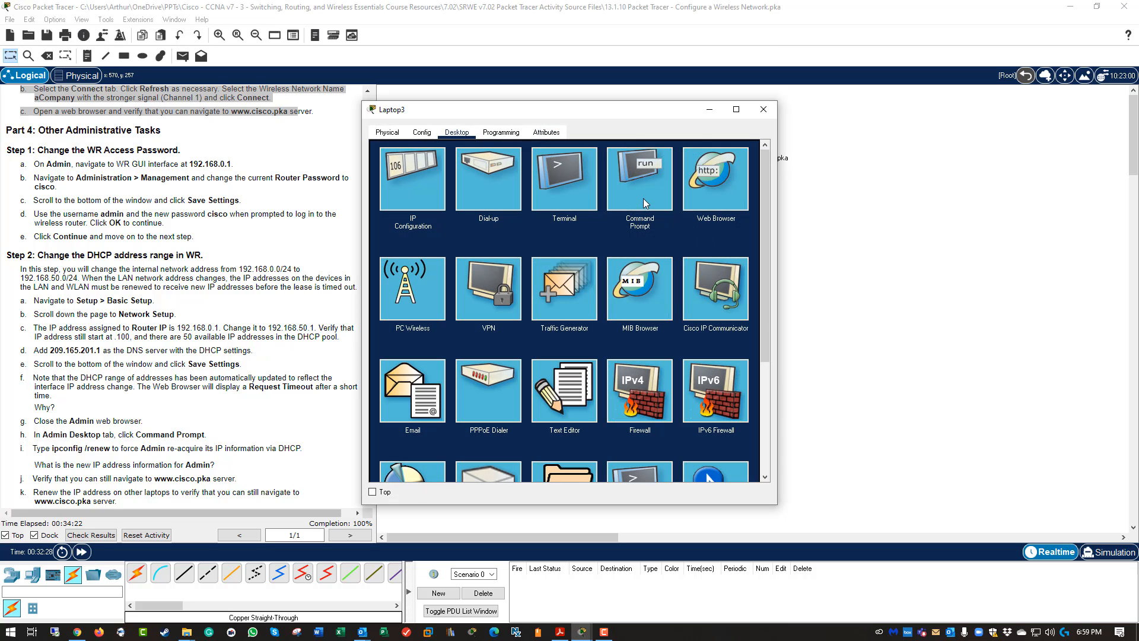
Renew Laptop3's address via Static then DHCP, obtaining 192.168.50.103.
left_click(439, 184)
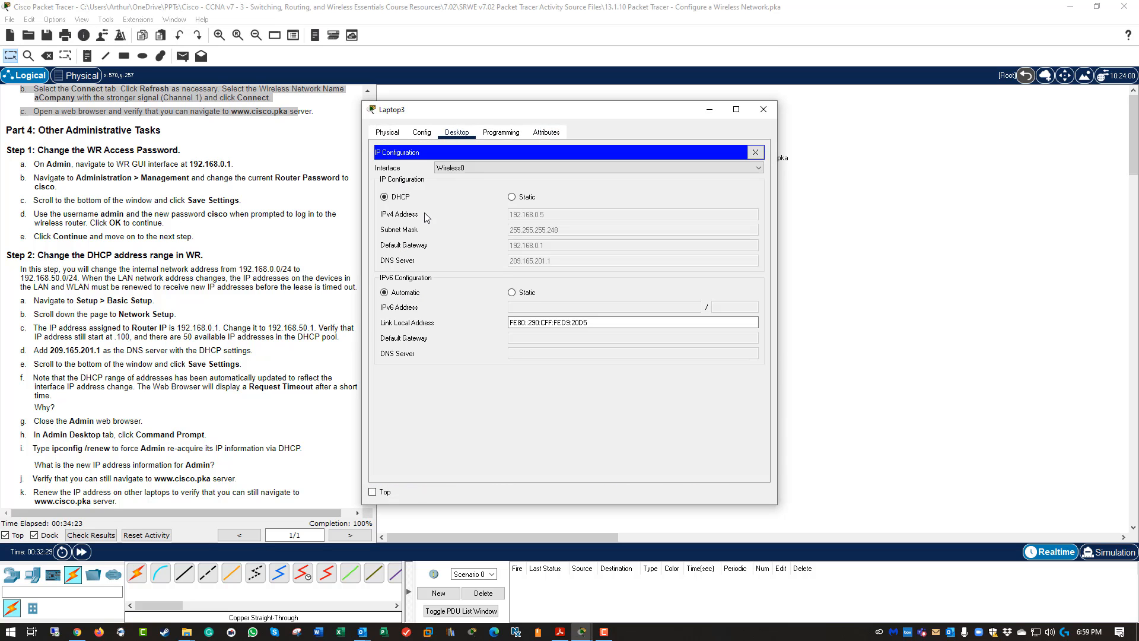
left_click(512, 197)
left_click(395, 197)
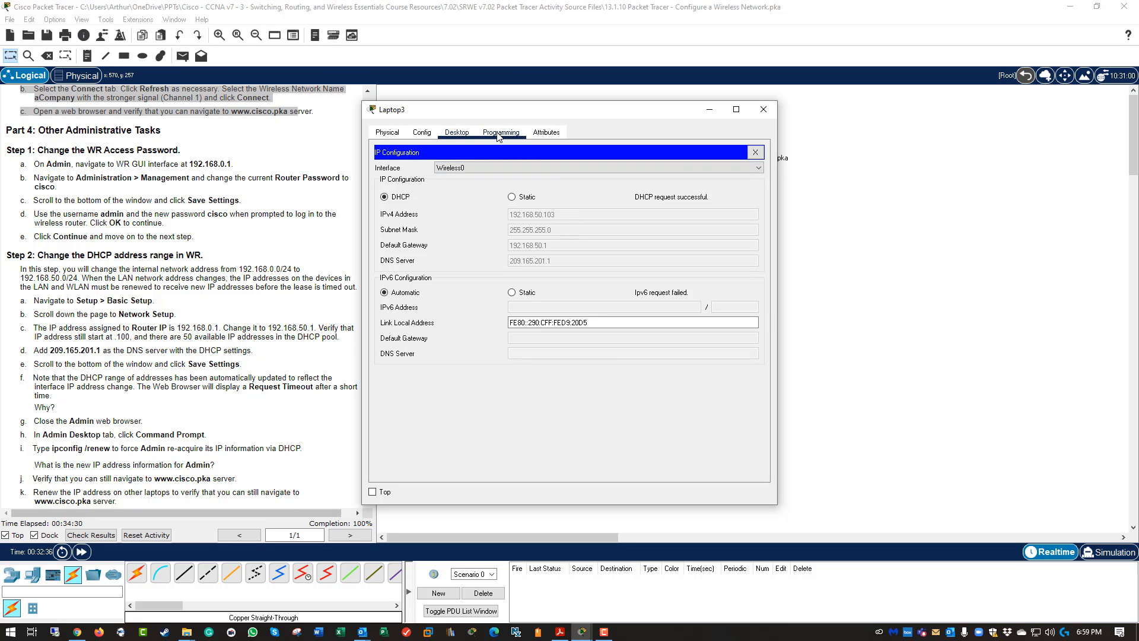
left_click(755, 152)
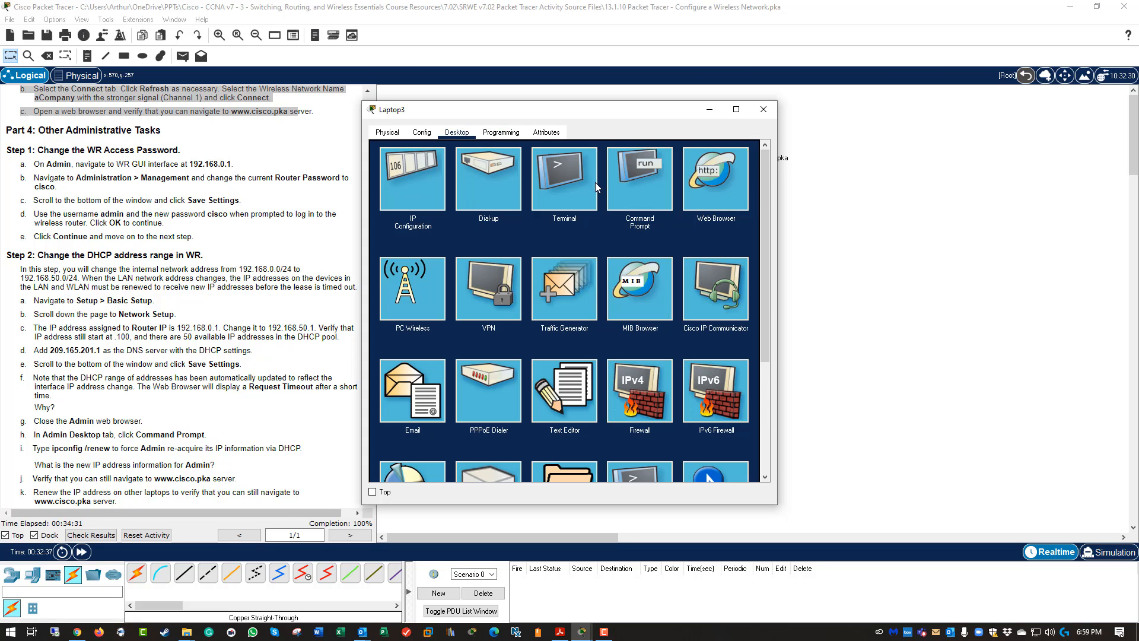
left_click(730, 200)
left_click(528, 169)
type("www")
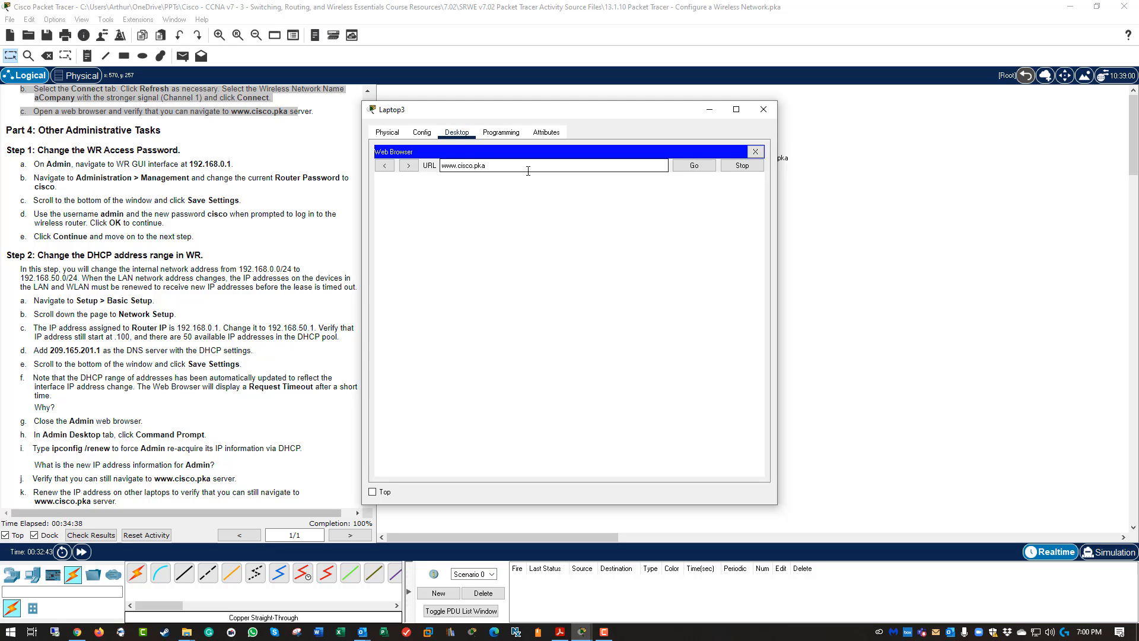
type(".cisco.pka")
left_click(691, 166)
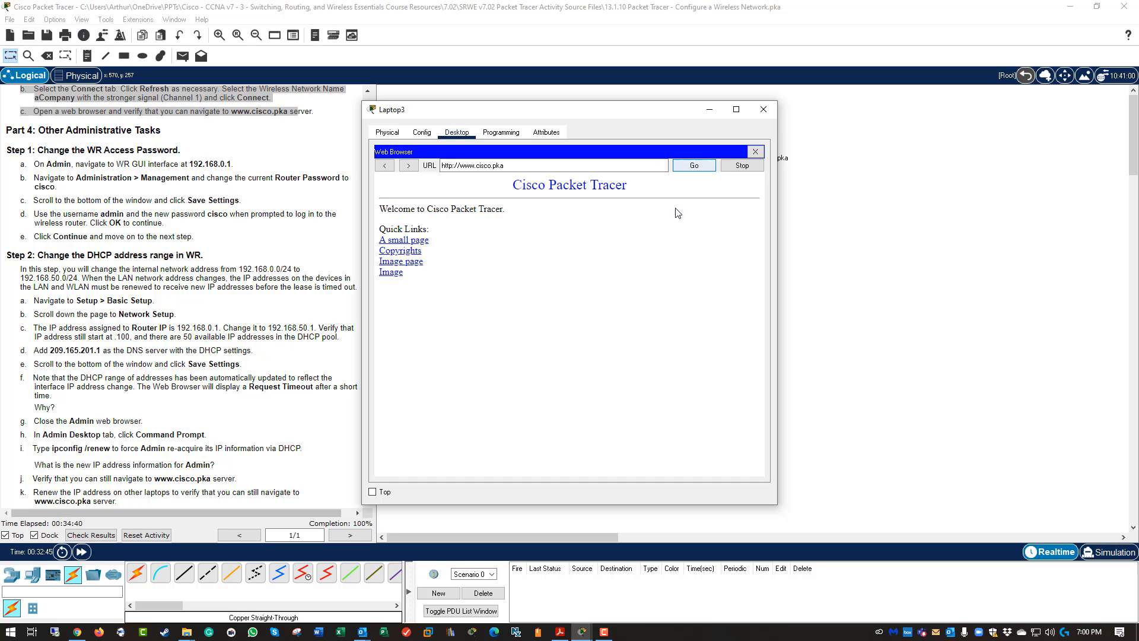
left_click(764, 109)
scroll(295, 351, "down", 1)
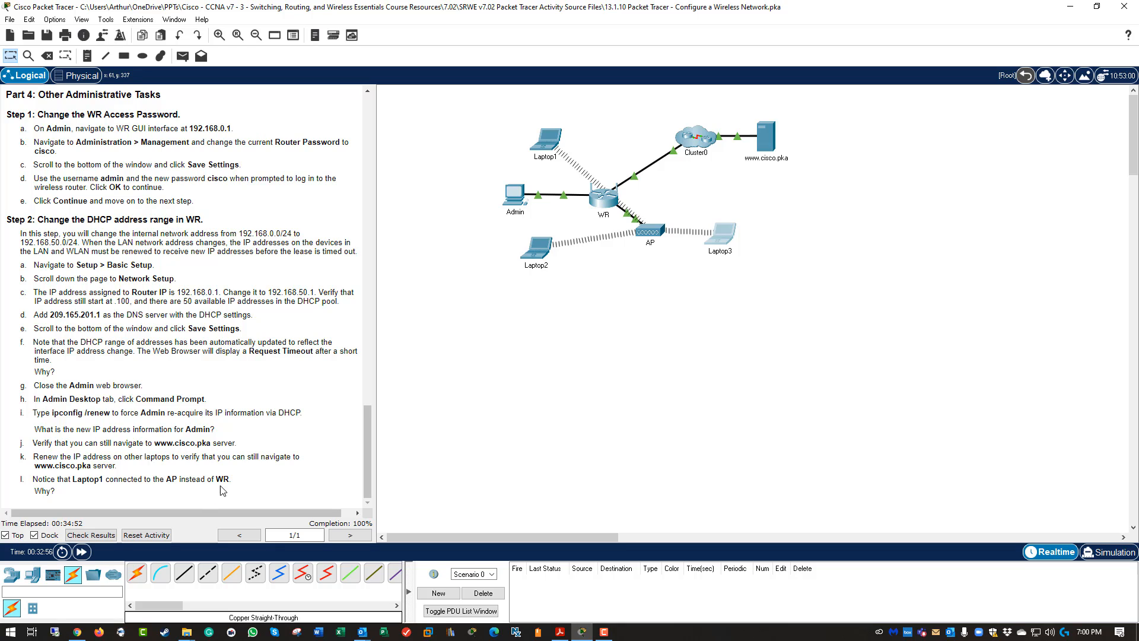
Check the activity results and view the Assessment Items, all 20 of 20 correct.
mouse_move(651, 238)
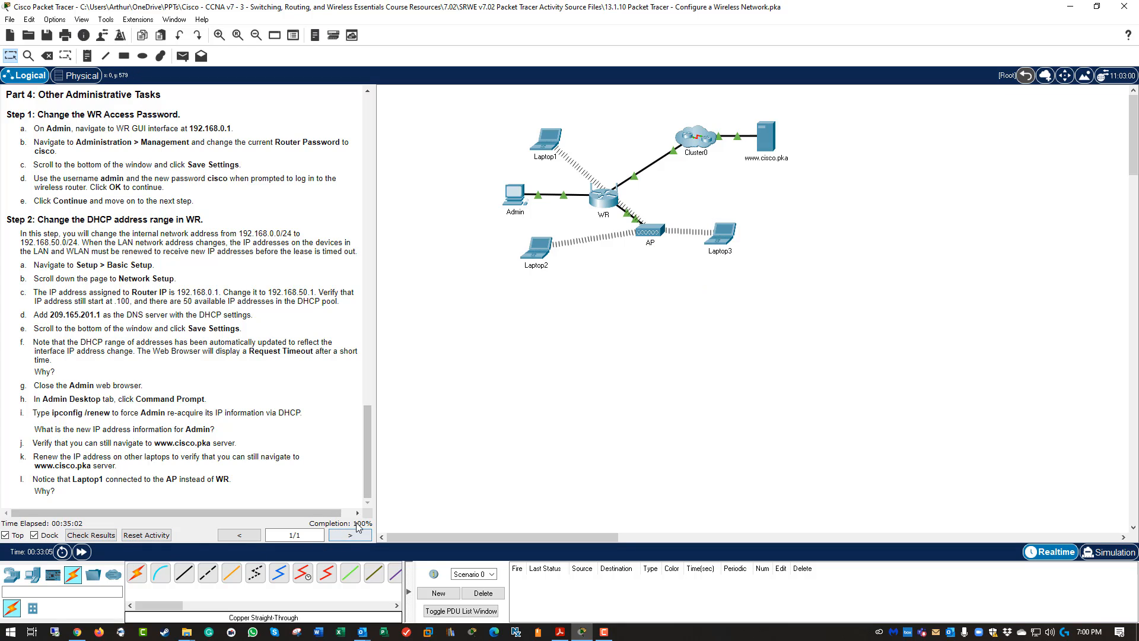
left_click(92, 535)
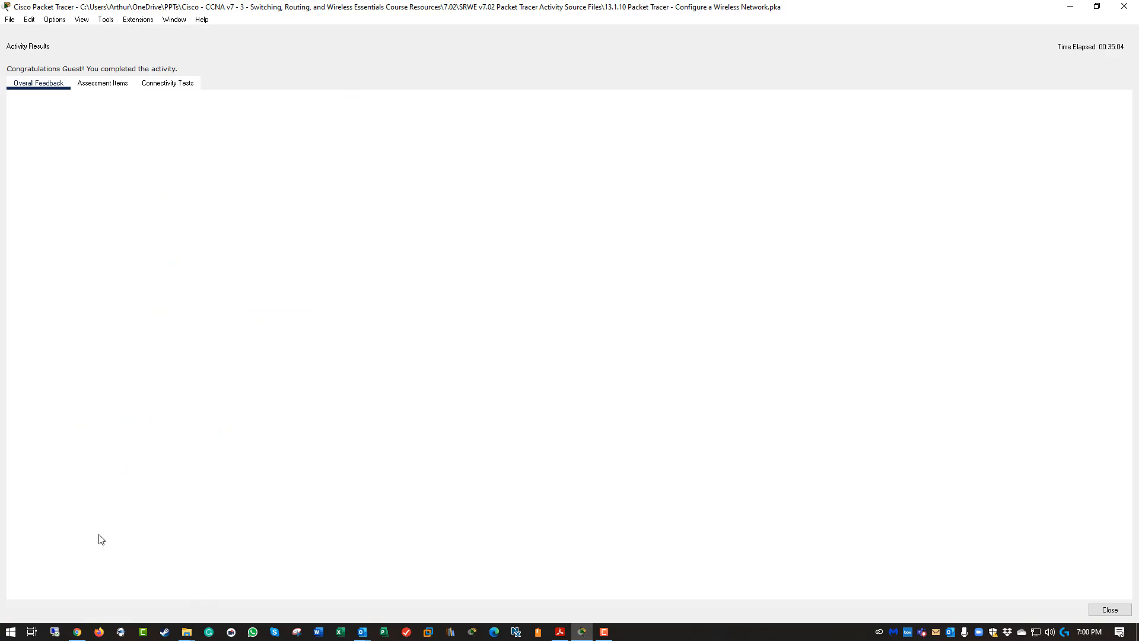
left_click(115, 87)
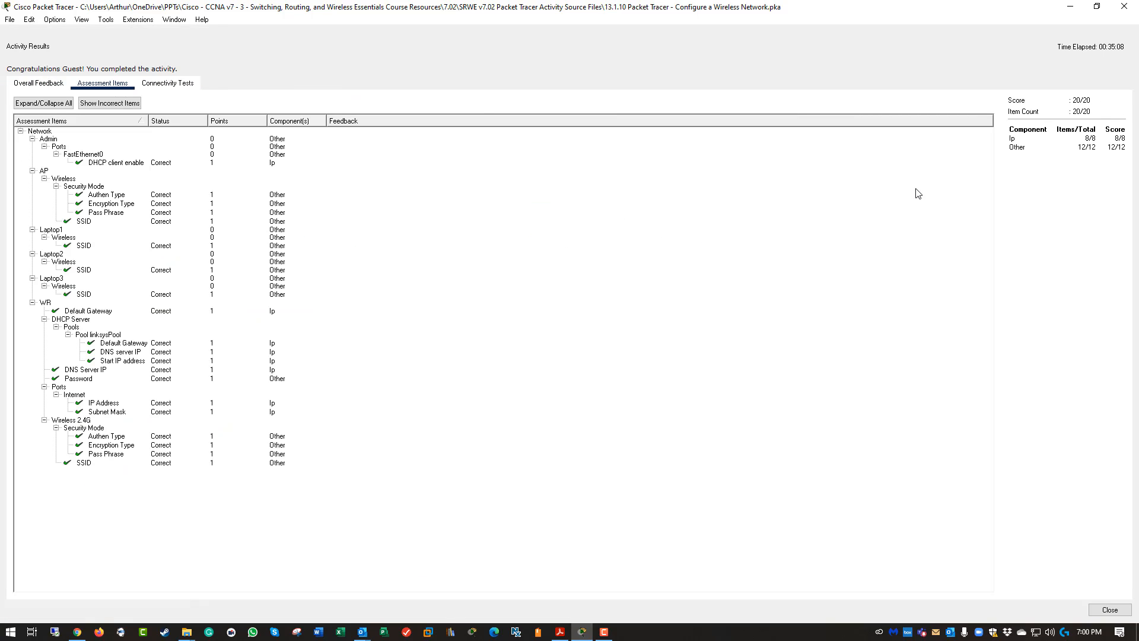